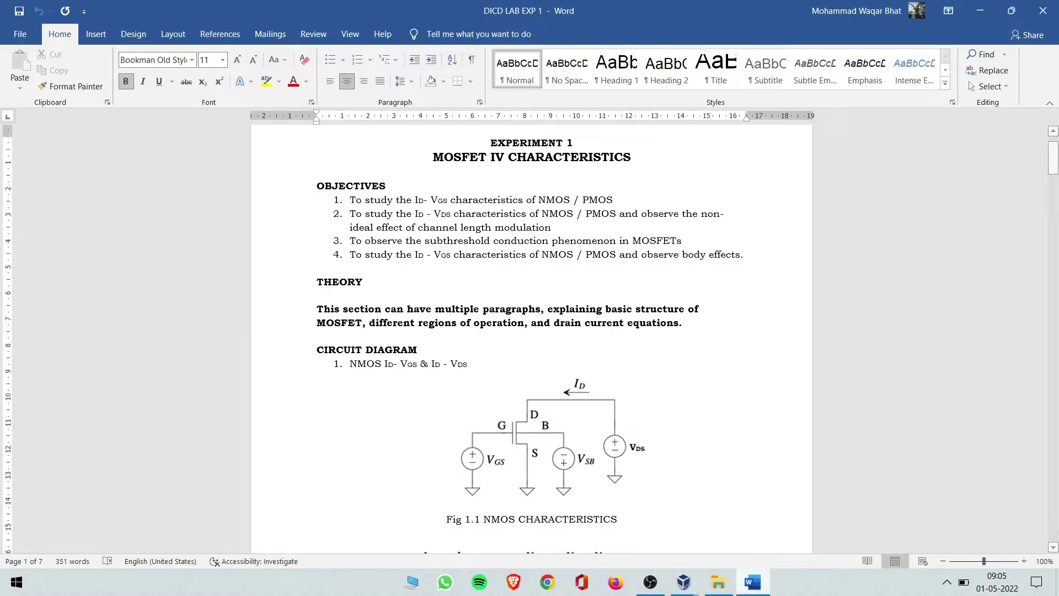
Step: Switch to the Cadence virtual machine and create a new library named Youtube, attached to an existing technology library
{"action": "mouse_move", "coordinate": [683, 582]}
{"action": "left_click", "coordinate": [725, 521]}
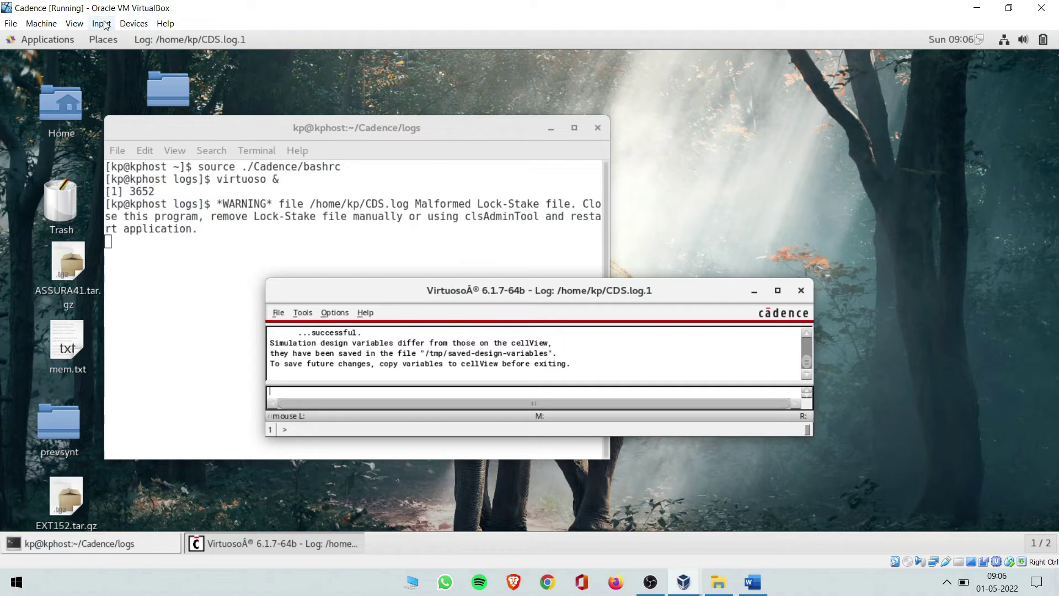
{"action": "left_click", "coordinate": [278, 314]}
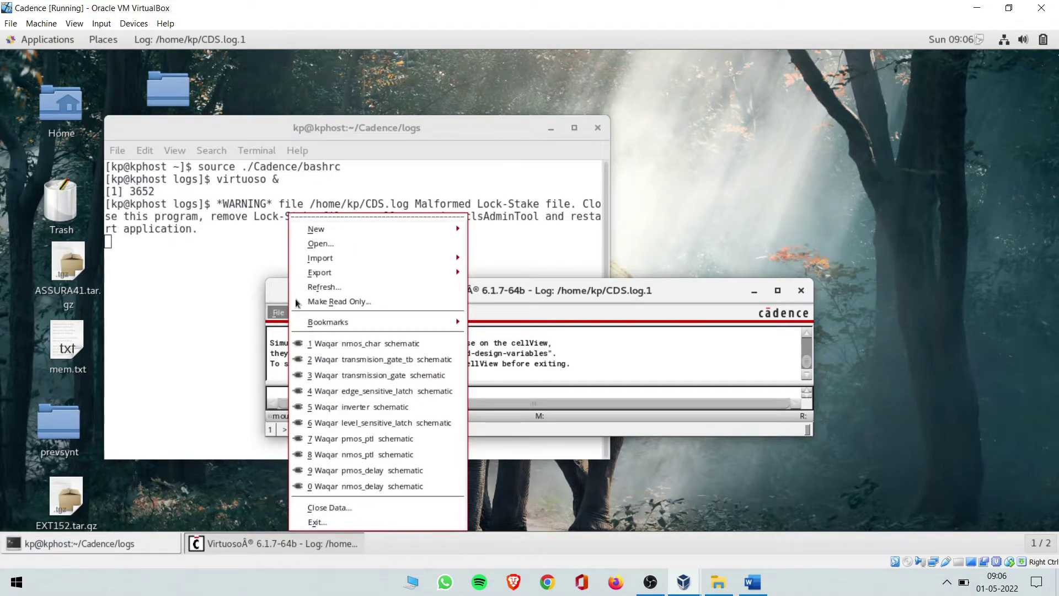
{"action": "mouse_move", "coordinate": [379, 231]}
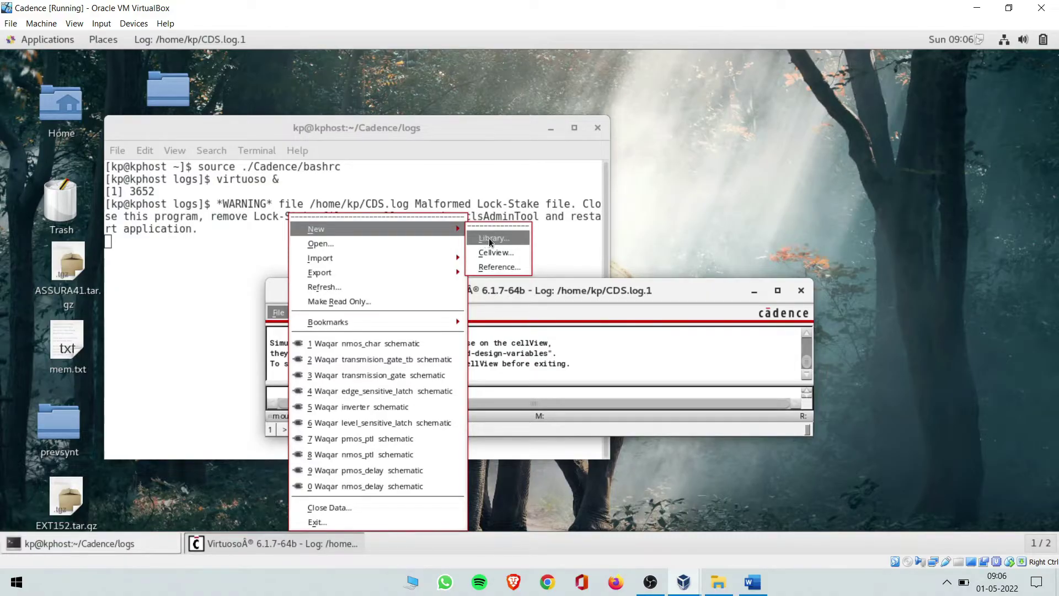
{"action": "left_click", "coordinate": [488, 238]}
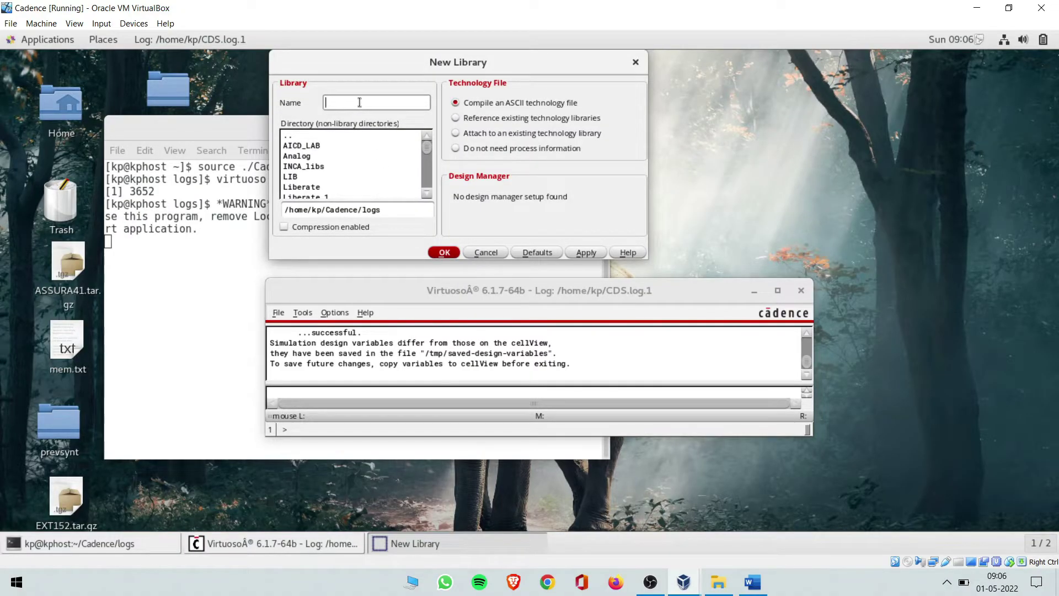
{"action": "type", "text": "Youtube"}
{"action": "left_click", "coordinate": [474, 133]}
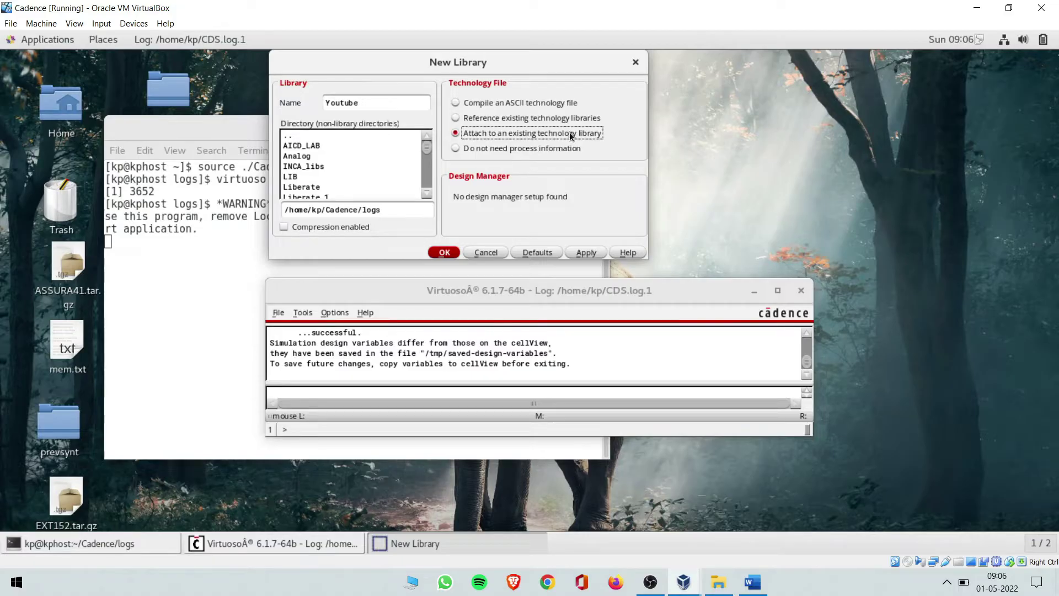
{"action": "left_click_drag", "start_coordinate": [426, 147], "coordinate": [426, 188]}
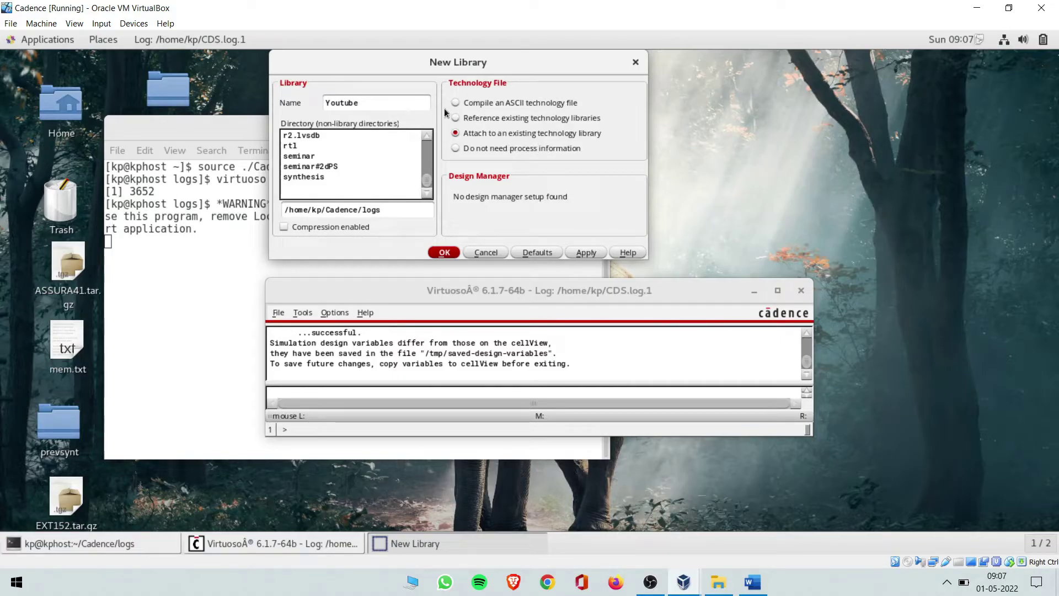
{"action": "left_click", "coordinate": [437, 252]}
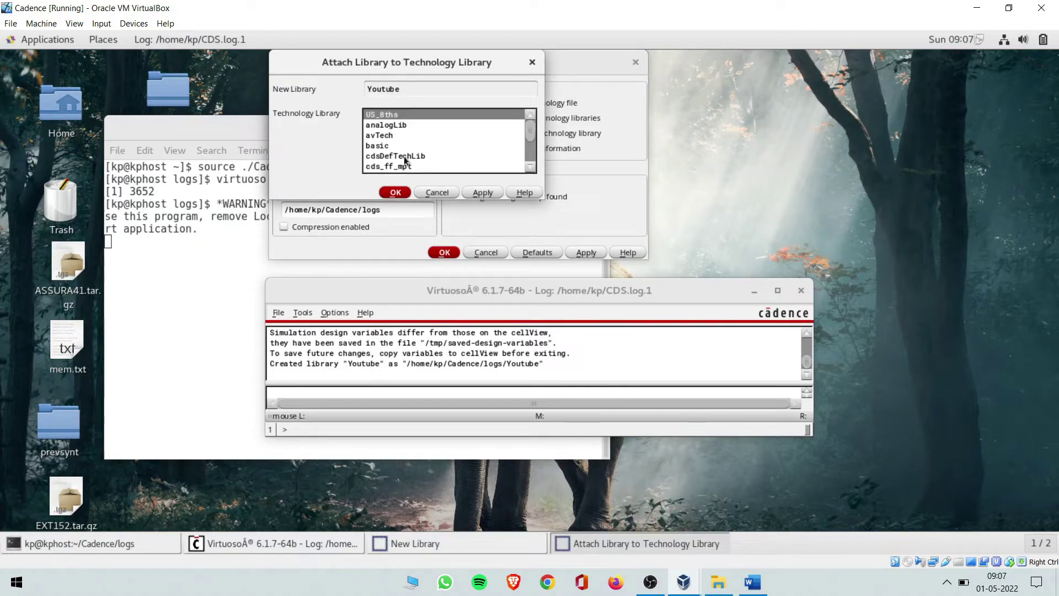
Step: Attach the Youtube library to the gpdk180 technology library and check the log message
{"action": "scroll", "coordinate": [406, 148], "scroll_direction": "down", "scroll_amount": 1}
{"action": "scroll", "coordinate": [425, 133], "scroll_direction": "down", "scroll_amount": 1}
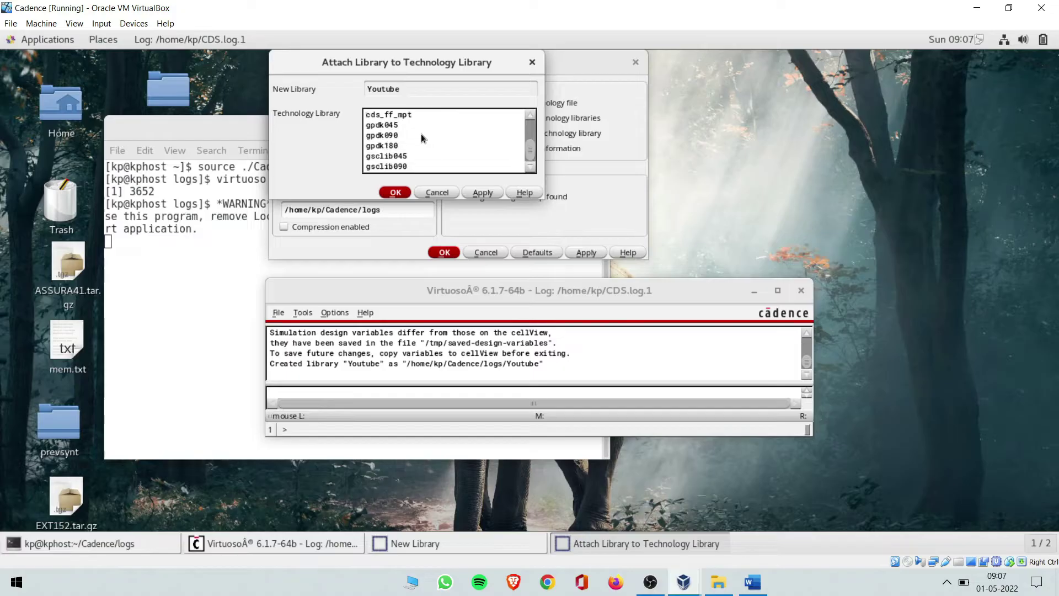
{"action": "left_click", "coordinate": [388, 146]}
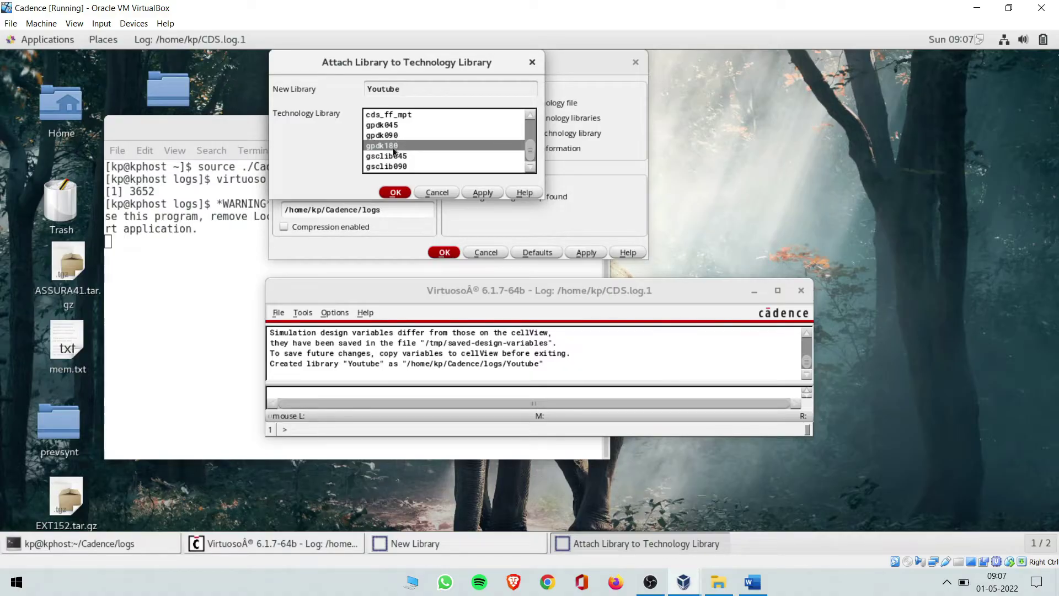
{"action": "left_click", "coordinate": [399, 194]}
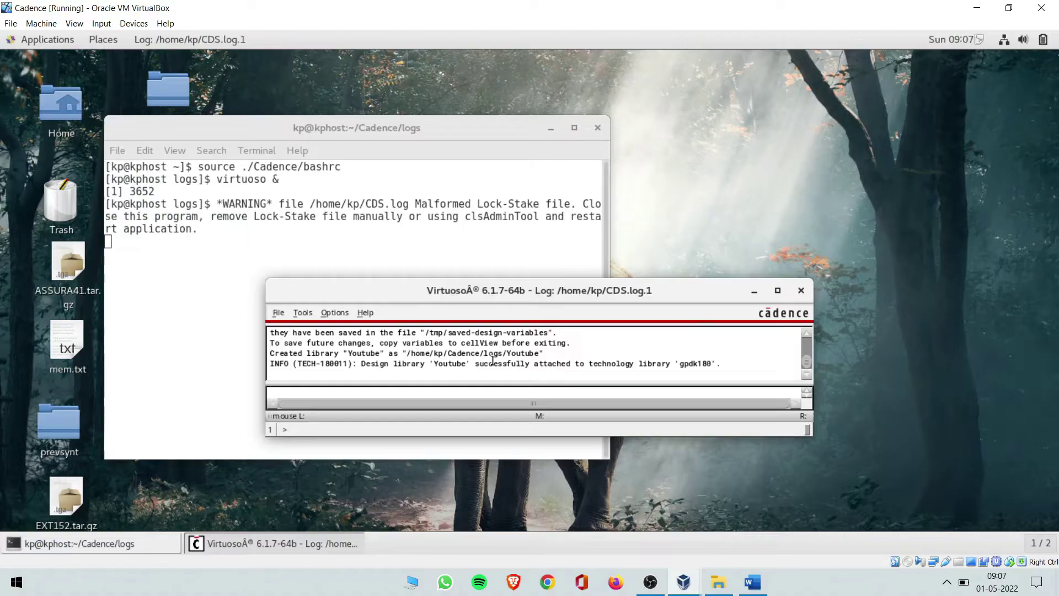
{"action": "left_click_drag", "start_coordinate": [494, 363], "coordinate": [683, 365]}
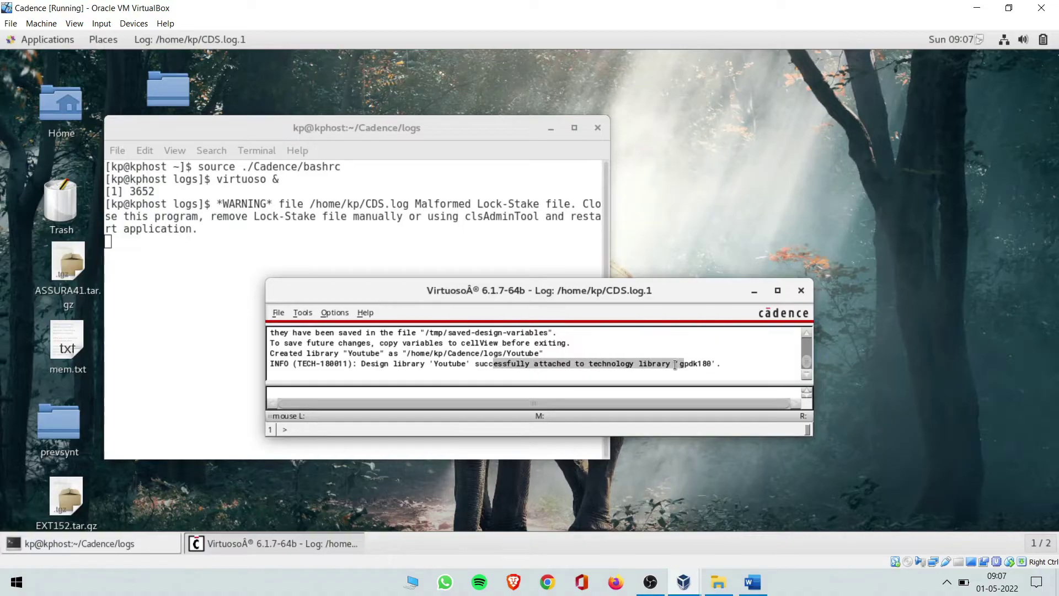
Step: Create a schematic cellview named nmos_charac in the Youtube library and maximize its editor window
{"action": "left_click", "coordinate": [281, 313]}
{"action": "mouse_move", "coordinate": [329, 234]}
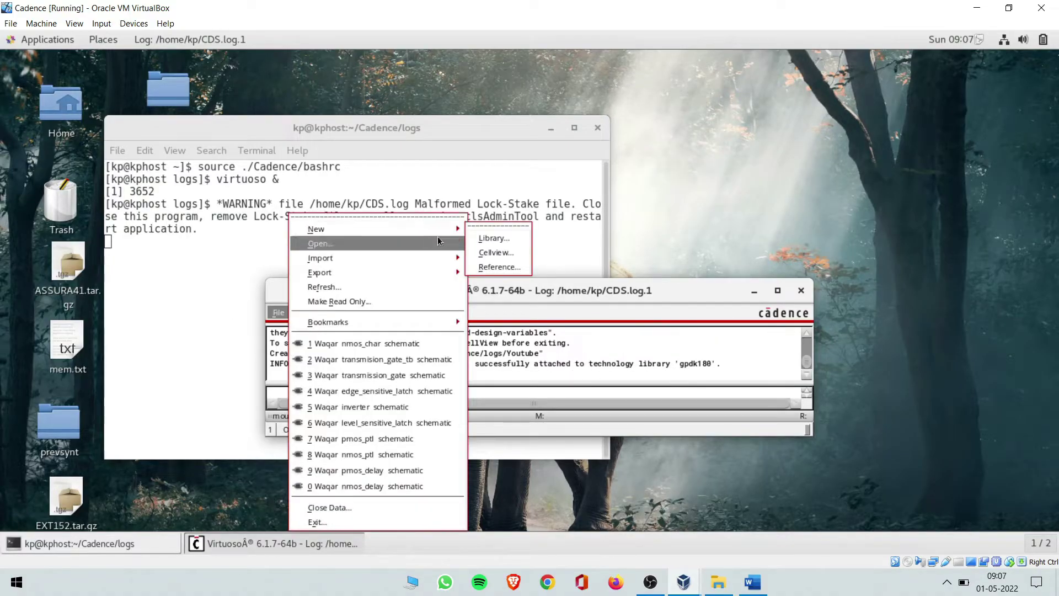
{"action": "left_click", "coordinate": [495, 253]}
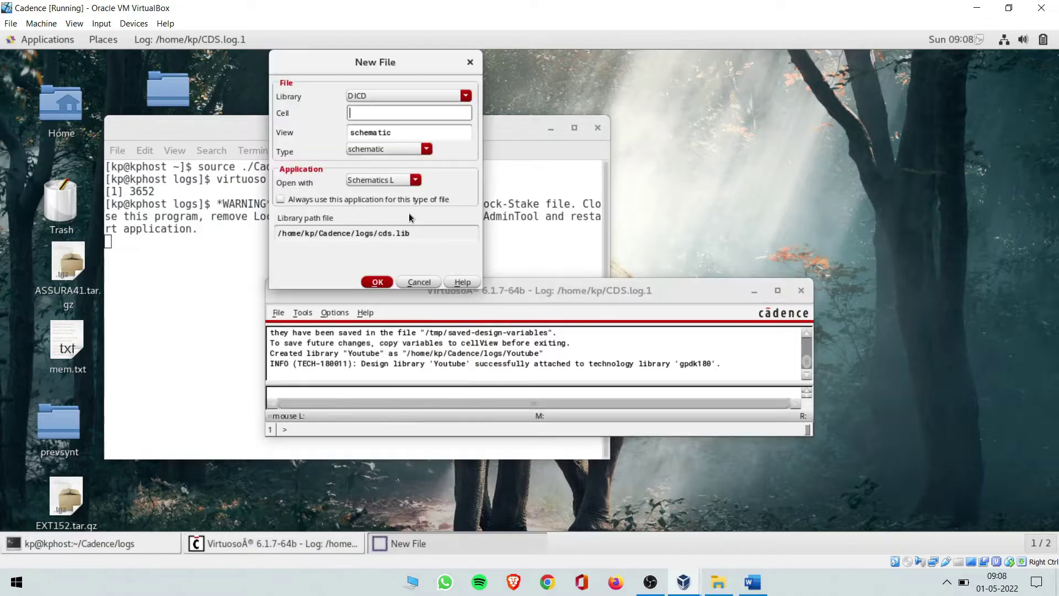
{"action": "left_click", "coordinate": [376, 93]}
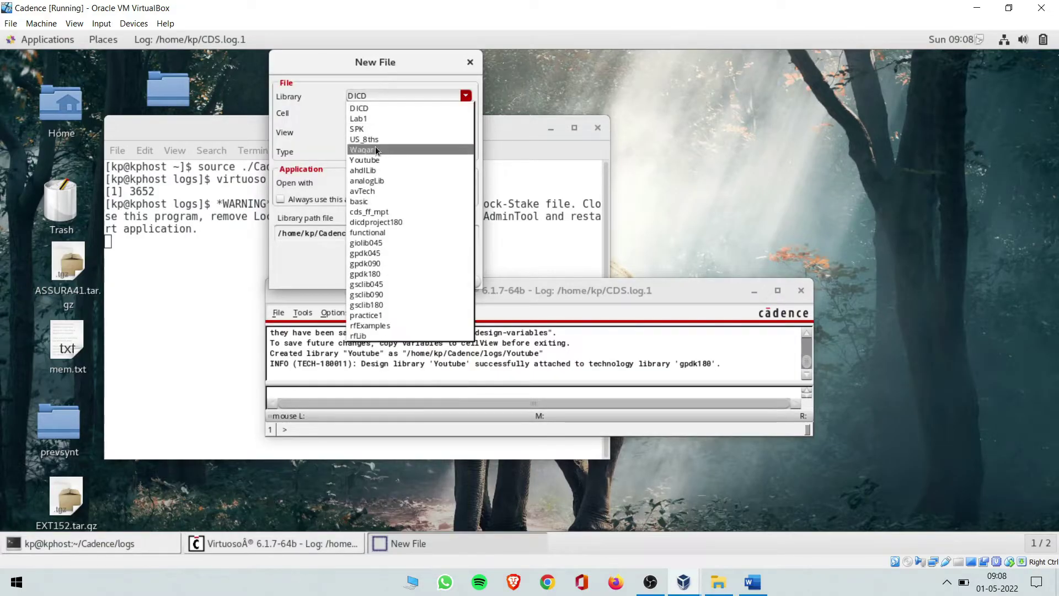
{"action": "left_click", "coordinate": [372, 156]}
{"action": "left_click", "coordinate": [368, 115]}
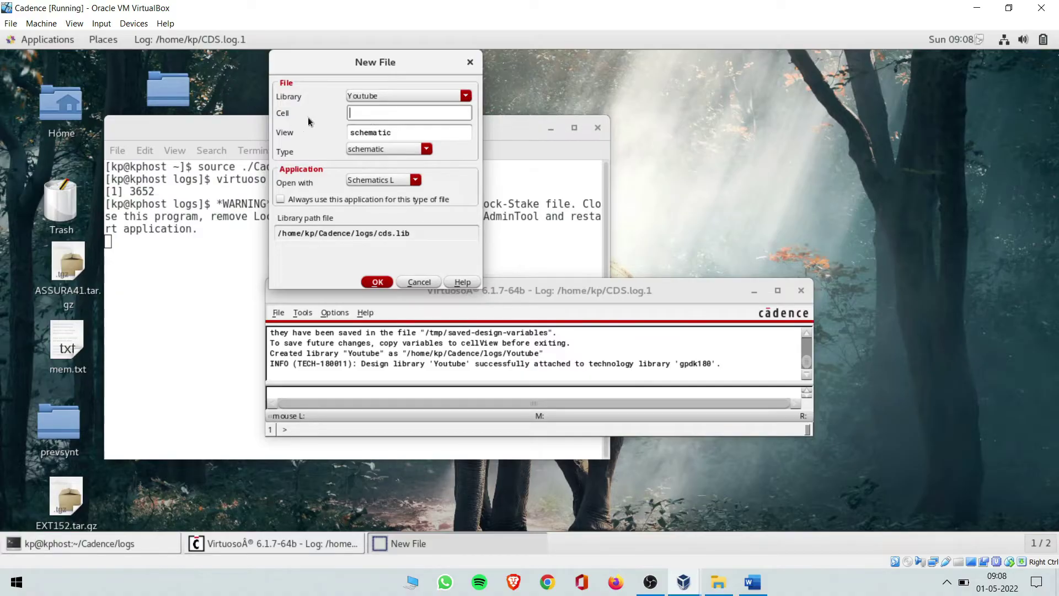
{"action": "type", "text": "nmos_charac"}
{"action": "left_click", "coordinate": [378, 282]}
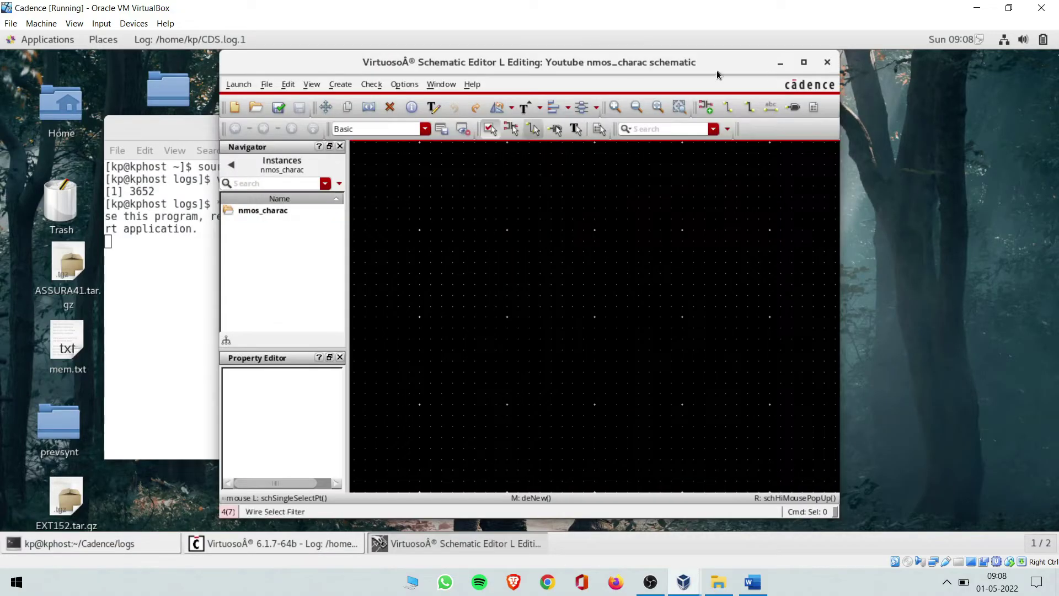
{"action": "left_click", "coordinate": [804, 64]}
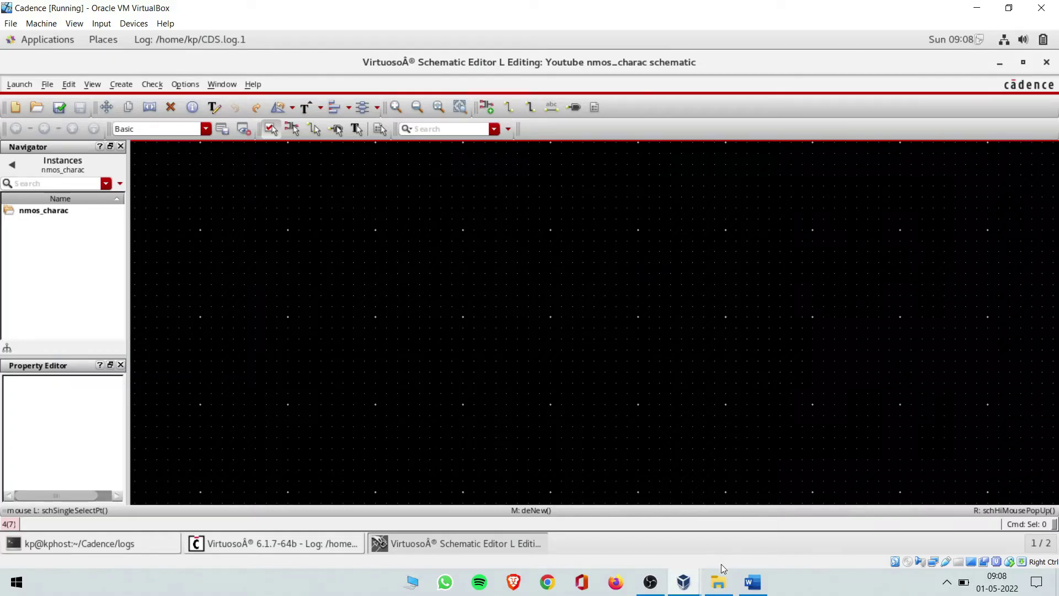
Step: Switch to the Word lab document and examine the NMOS characteristics circuit diagram
{"action": "left_click", "coordinate": [753, 583]}
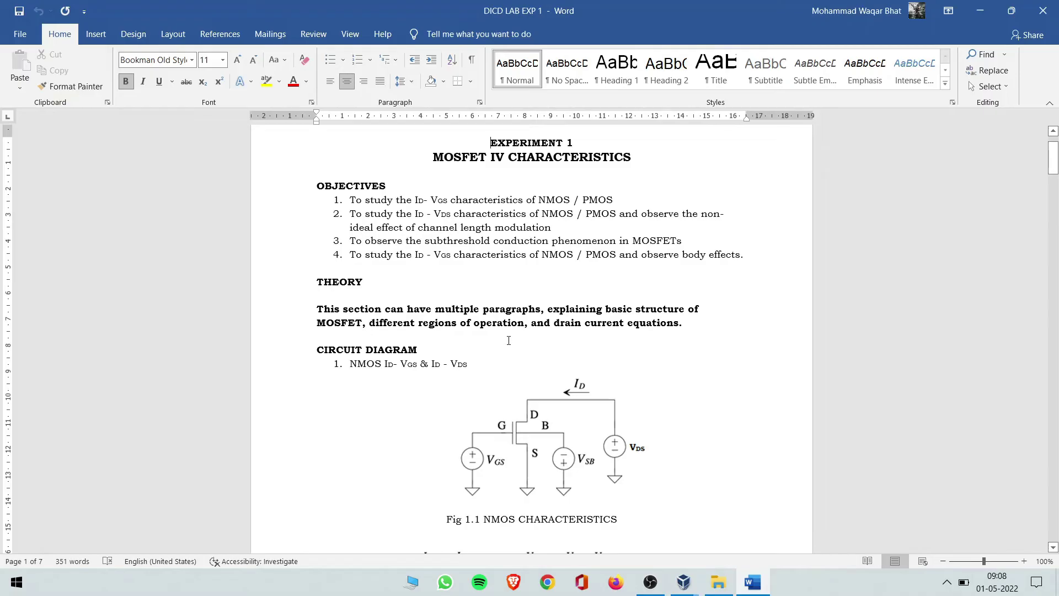
{"action": "scroll", "coordinate": [508, 340], "scroll_direction": "down", "scroll_amount": 1}
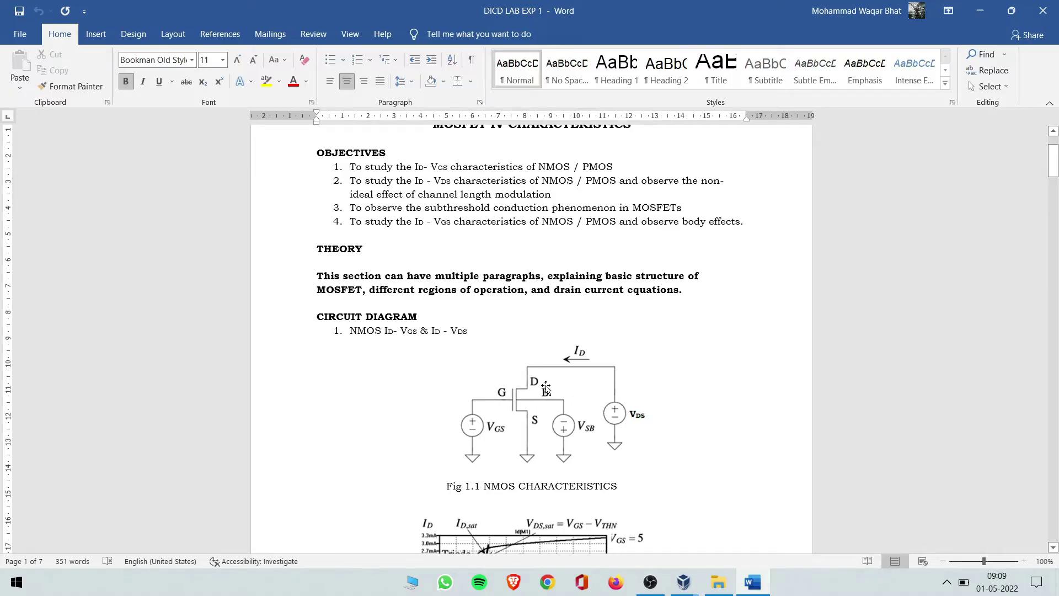
{"action": "scroll", "coordinate": [549, 395], "scroll_direction": "down", "scroll_amount": 2}
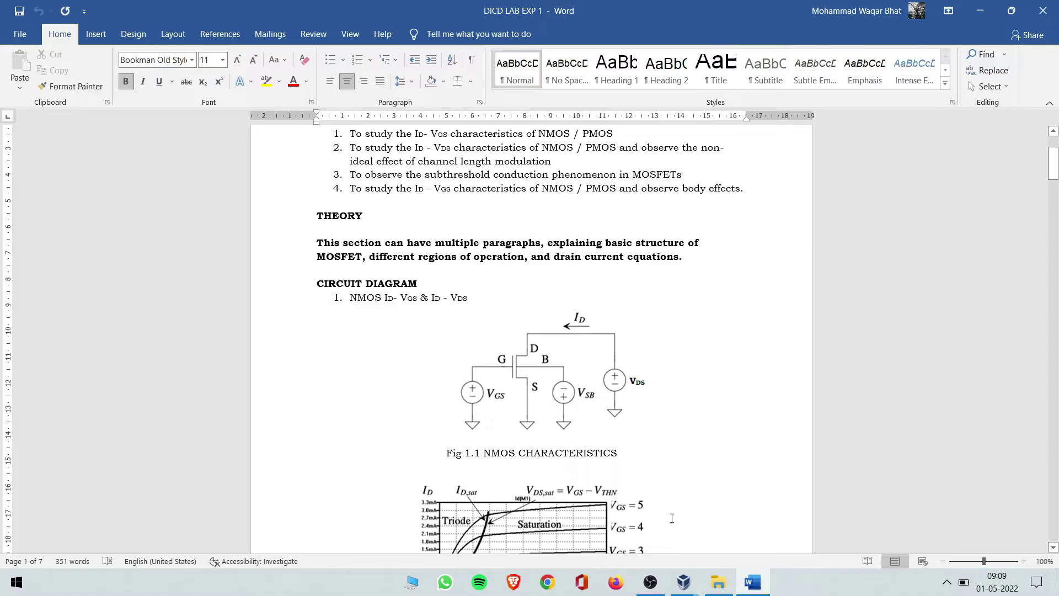
Step: Switch back to the Virtuoso schematic and start adding an instance from the gpdk180 library
{"action": "mouse_move", "coordinate": [684, 580]}
{"action": "left_click", "coordinate": [720, 539]}
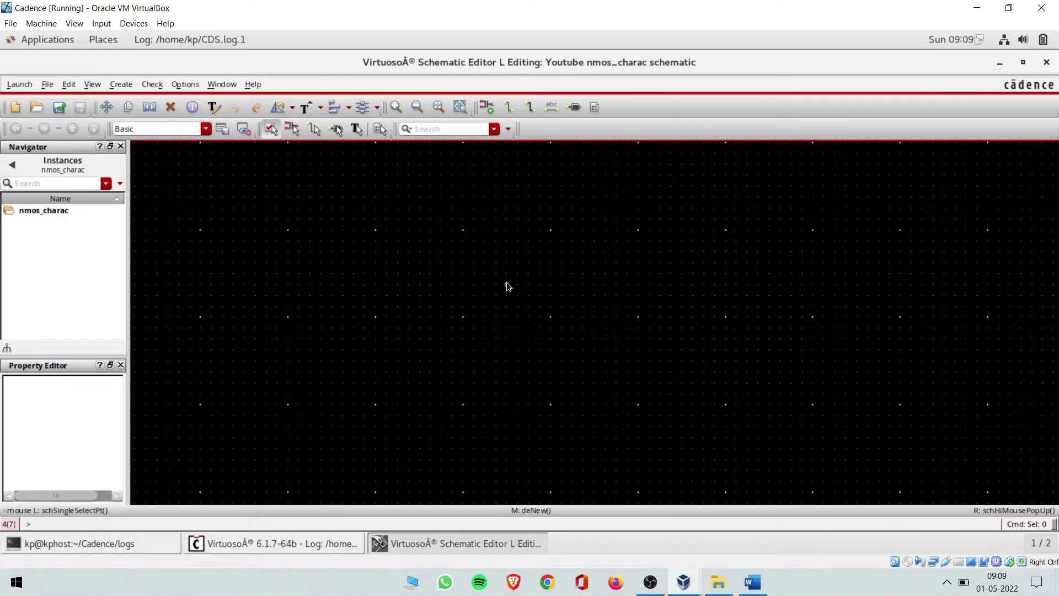
{"action": "key", "text": "i"}
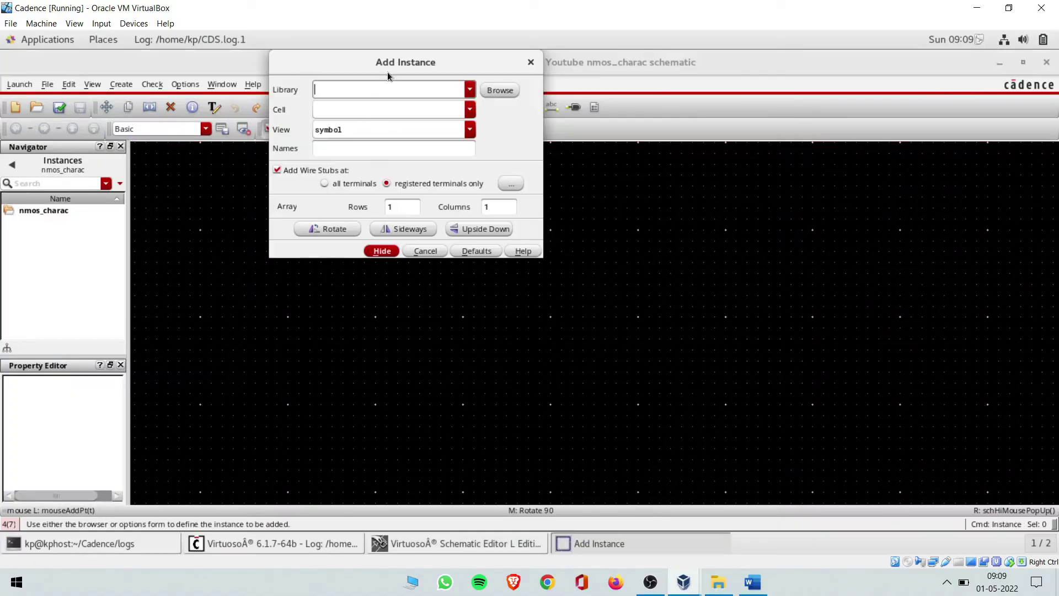
{"action": "left_click_drag", "start_coordinate": [395, 67], "coordinate": [414, 82]}
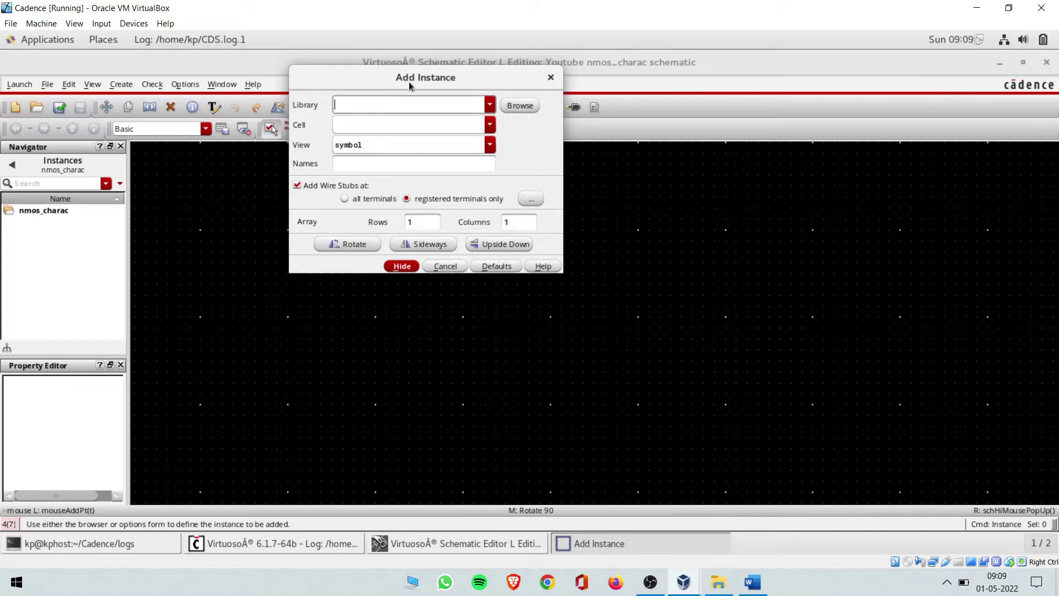
{"action": "left_click", "coordinate": [402, 107]}
{"action": "left_click", "coordinate": [490, 105]}
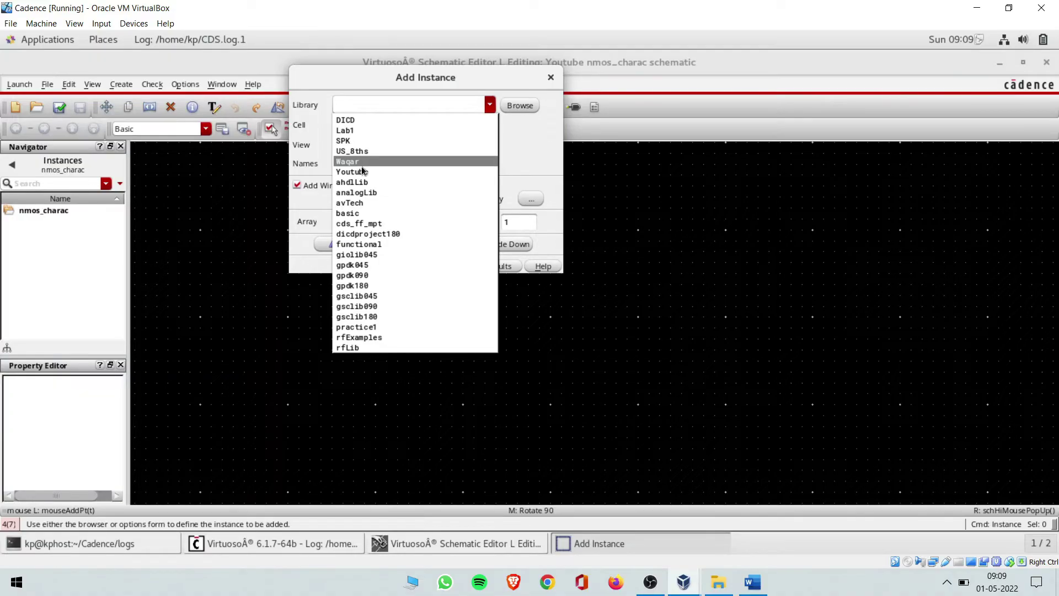
{"action": "left_click", "coordinate": [367, 286]}
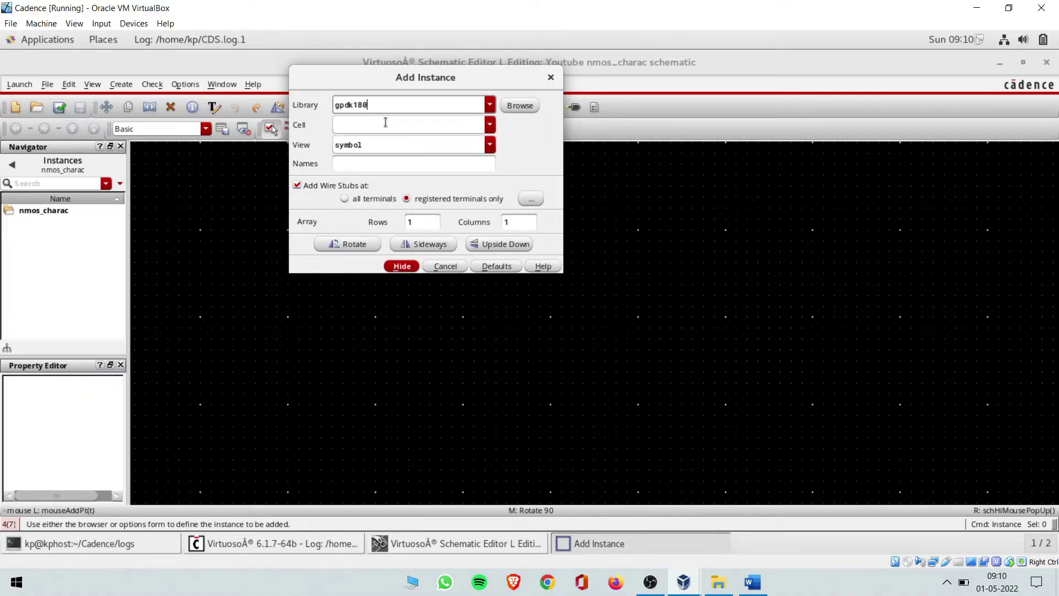
Step: Browse the gpdk180 library and choose the symbol view of the nmos cell for the new instance
{"action": "left_click", "coordinate": [490, 125]}
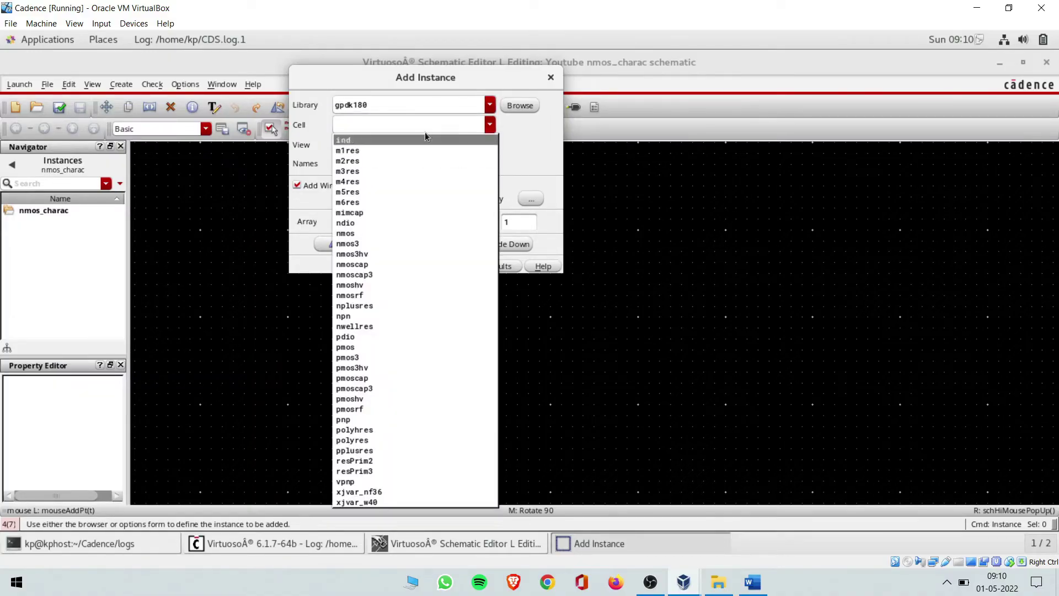
{"action": "left_click", "coordinate": [470, 122]}
{"action": "left_click", "coordinate": [513, 108]}
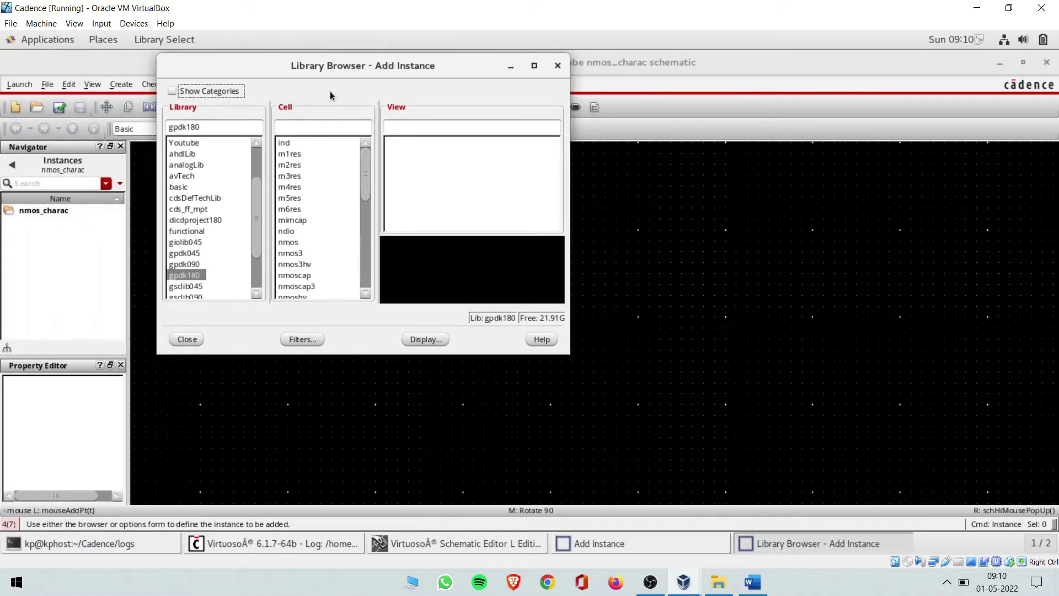
{"action": "left_click", "coordinate": [295, 127]}
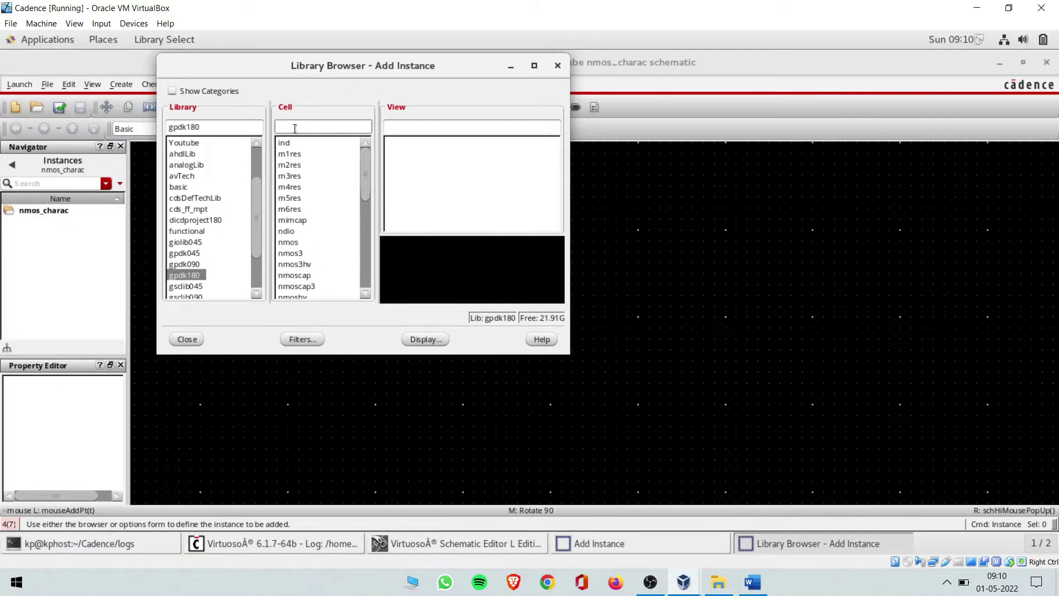
{"action": "type", "text": "nmos"}
{"action": "left_click", "coordinate": [292, 200]}
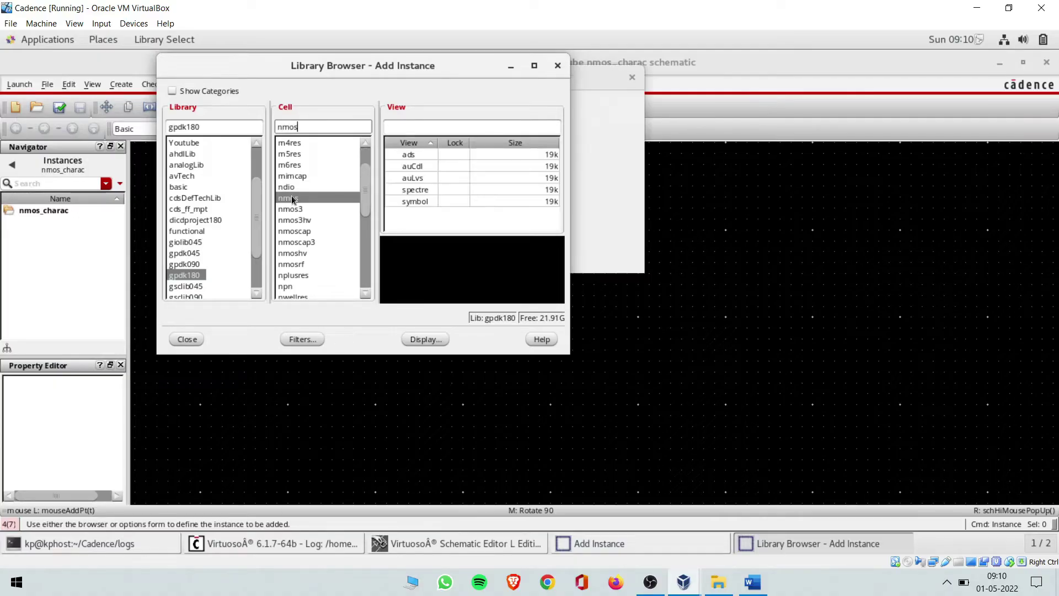
{"action": "left_click", "coordinate": [425, 202]}
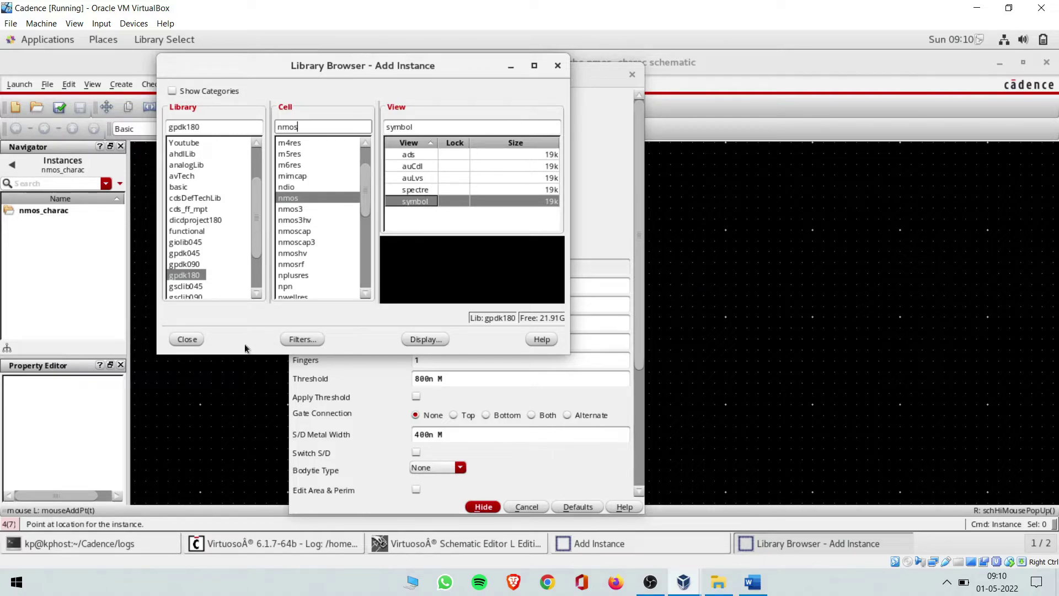
{"action": "left_click", "coordinate": [187, 339]}
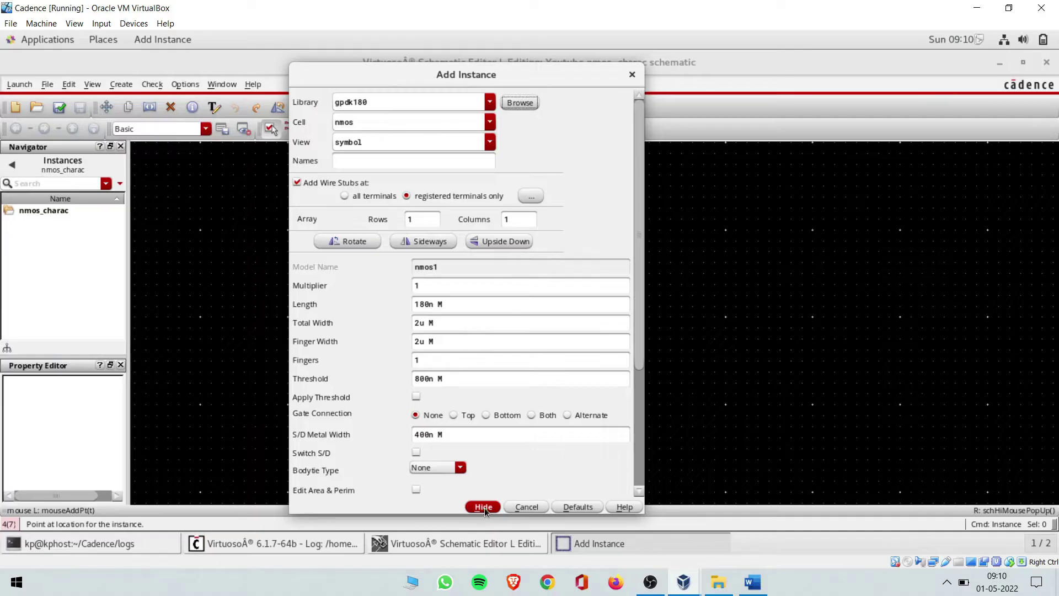
Step: Place one nmos transistor with its default parameters near the middle of the schematic and end the placement
{"action": "left_click", "coordinate": [483, 506]}
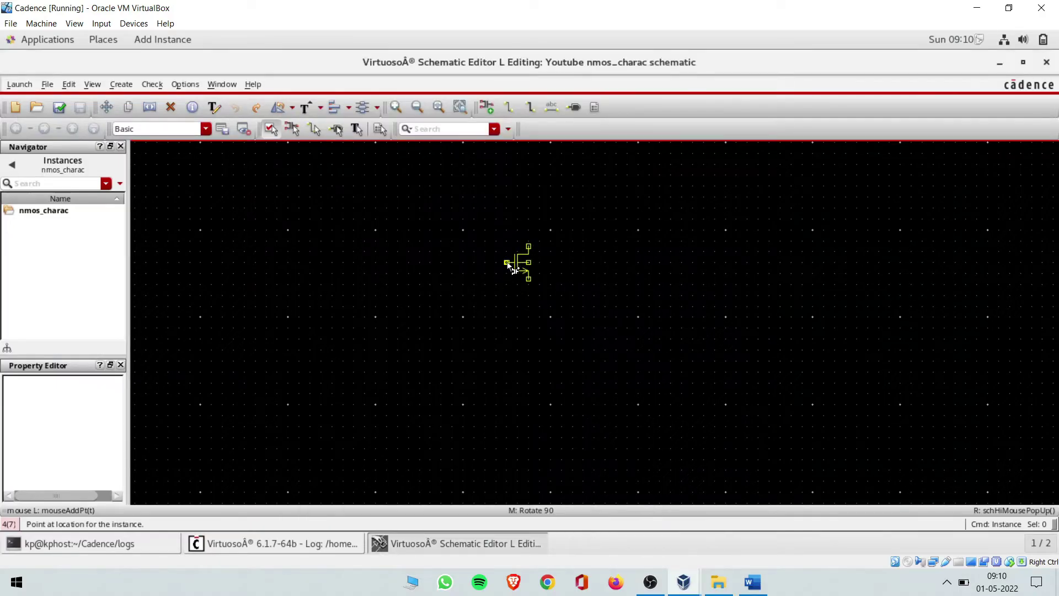
{"action": "left_click", "coordinate": [509, 265]}
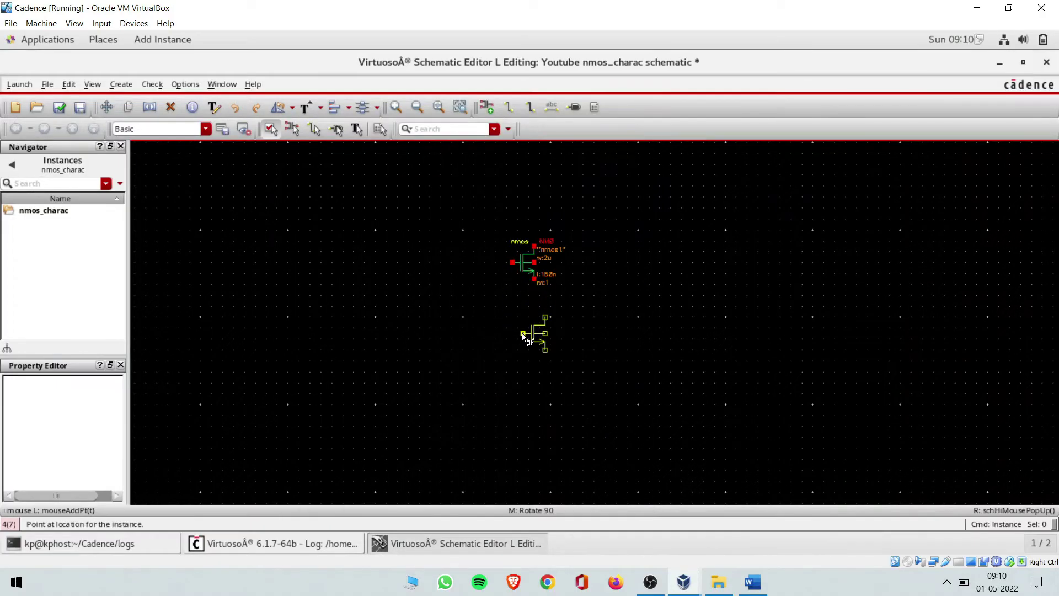
{"action": "key", "text": "Escape"}
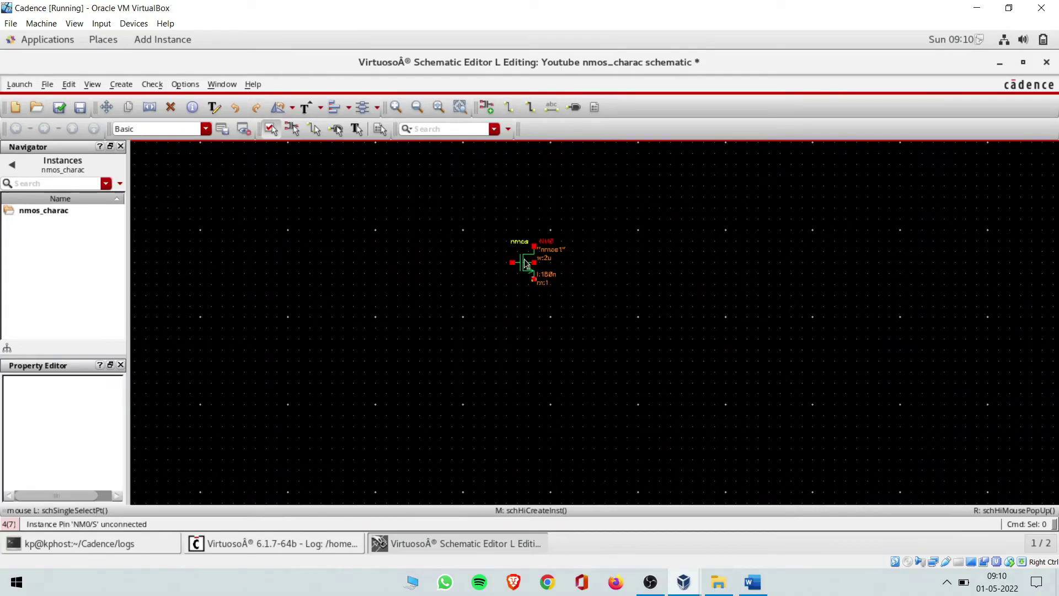
{"action": "scroll", "coordinate": [525, 260], "scroll_direction": "up", "scroll_amount": 2}
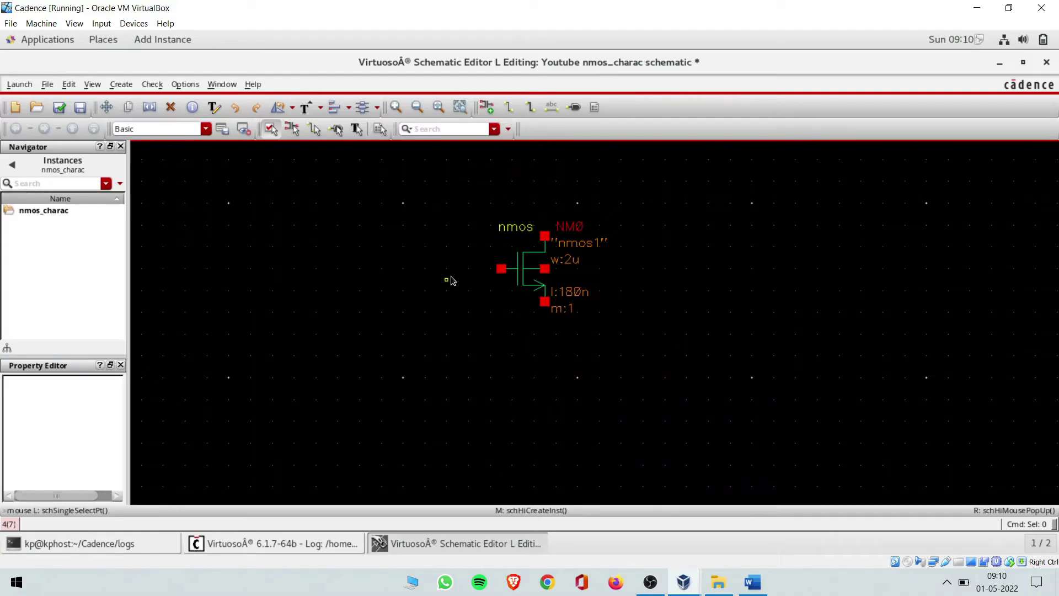
Step: Start adding a new instance and choose the symbol view of the vdc cell from analogLib
{"action": "key", "text": "i"}
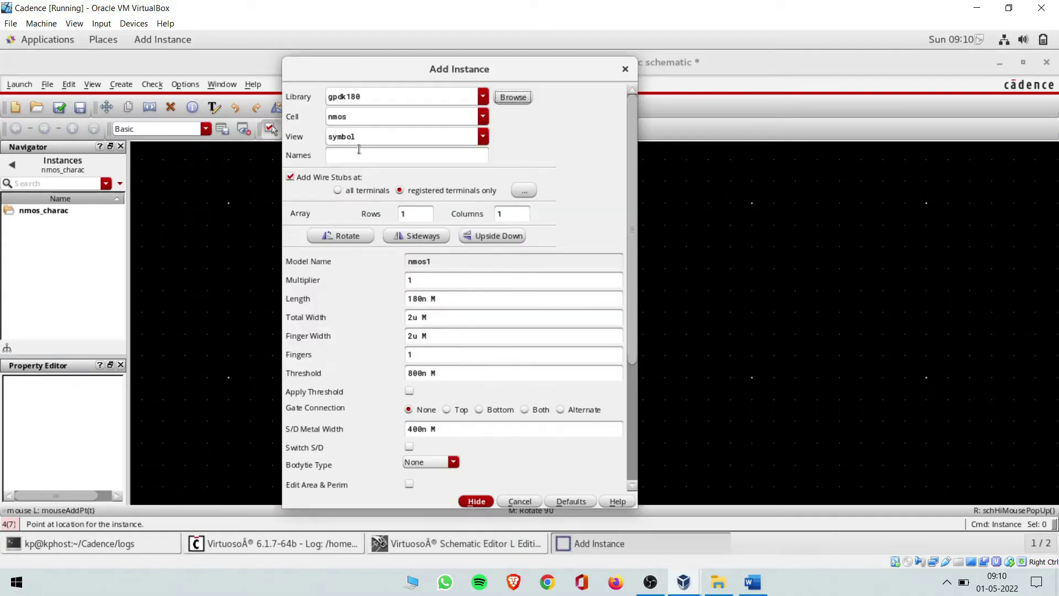
{"action": "left_click", "coordinate": [482, 98]}
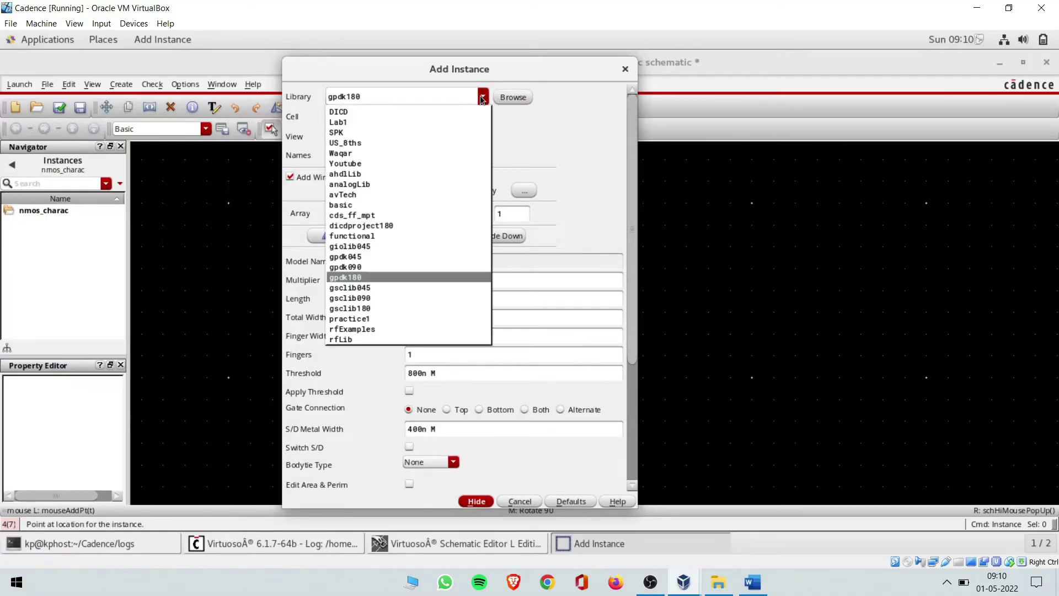
{"action": "left_click", "coordinate": [351, 185]}
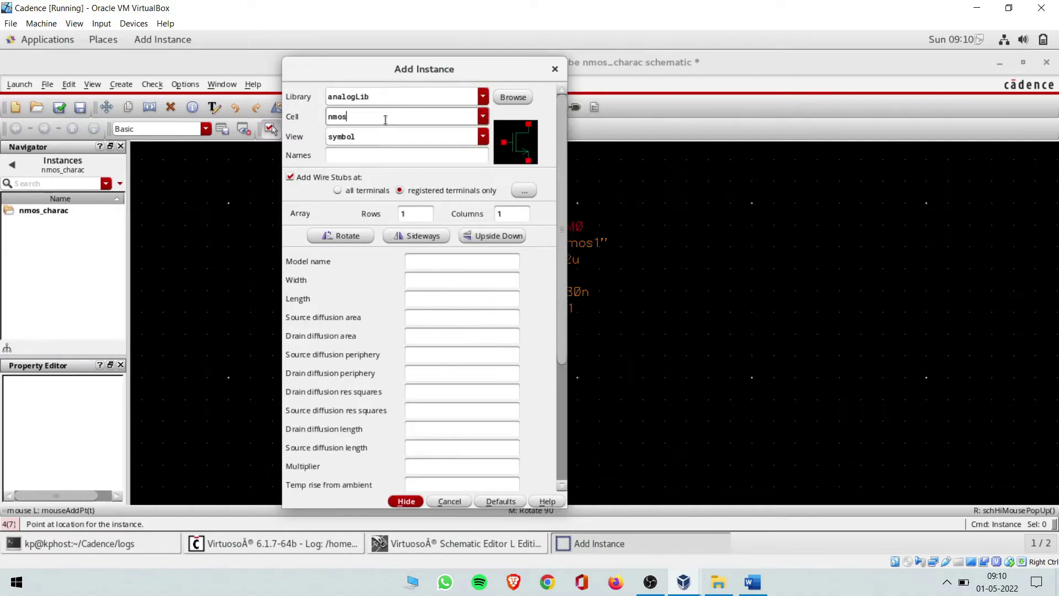
{"action": "left_click_drag", "start_coordinate": [386, 117], "coordinate": [317, 126]}
{"action": "type", "text": "dcblock"}
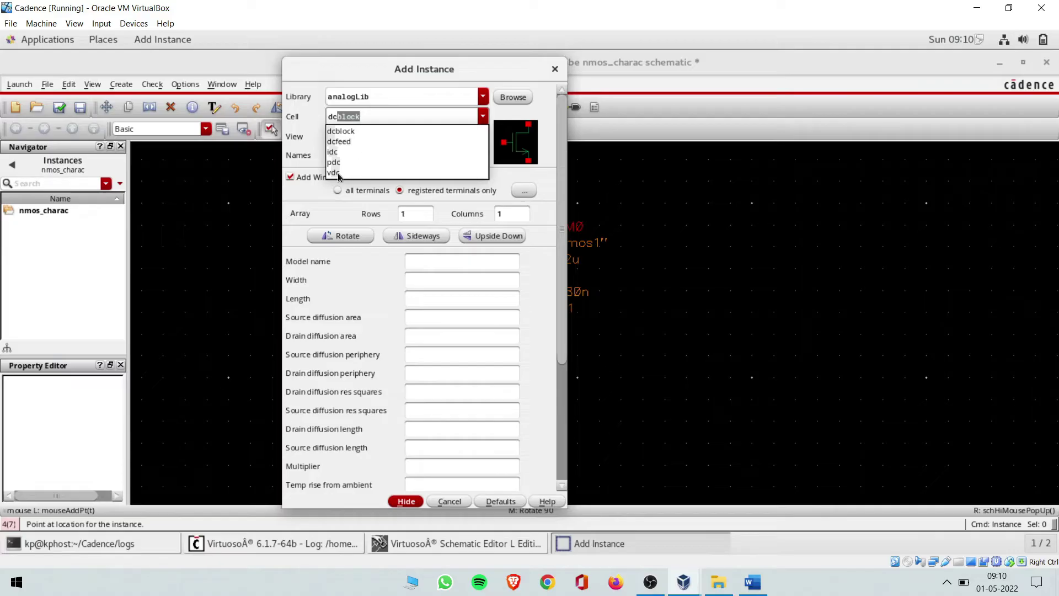
{"action": "left_click", "coordinate": [338, 173]}
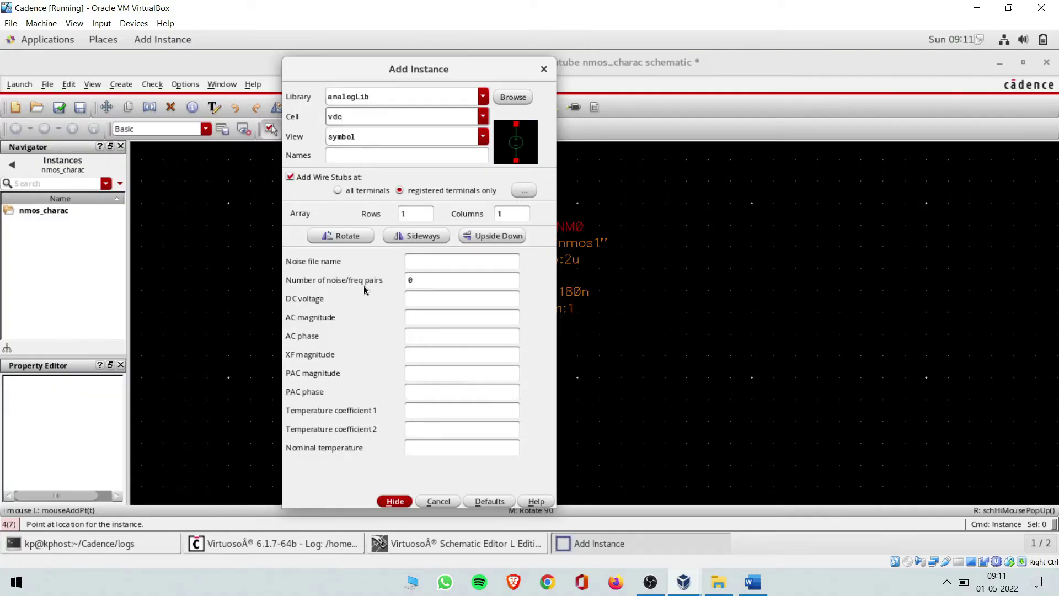
Step: Set the DC voltage to 1.8 V and place two vdc sources, one on each side of the nmos transistor
{"action": "left_click", "coordinate": [420, 298]}
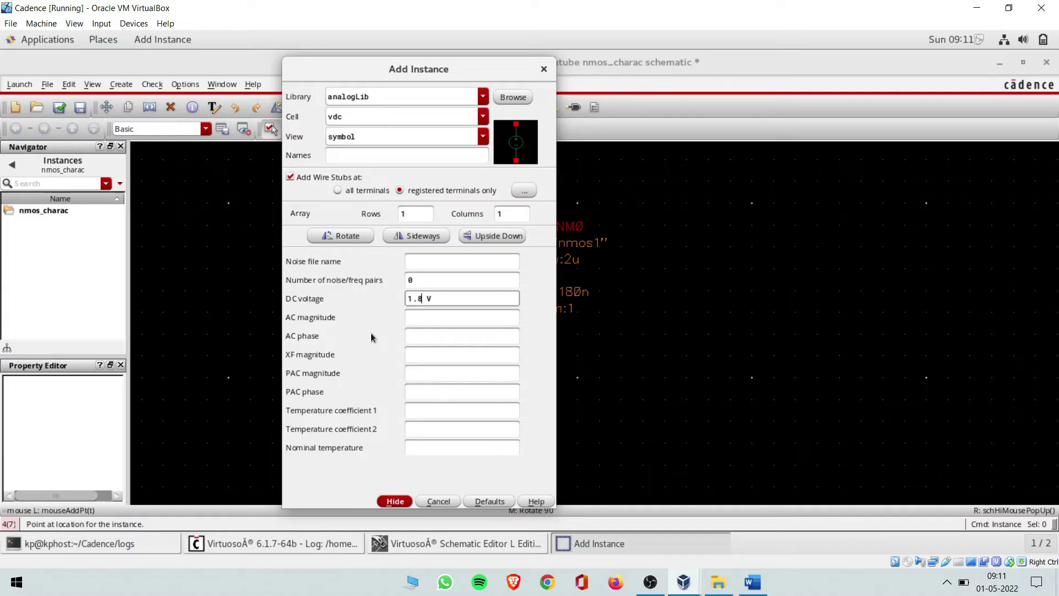
{"action": "left_click", "coordinate": [395, 501]}
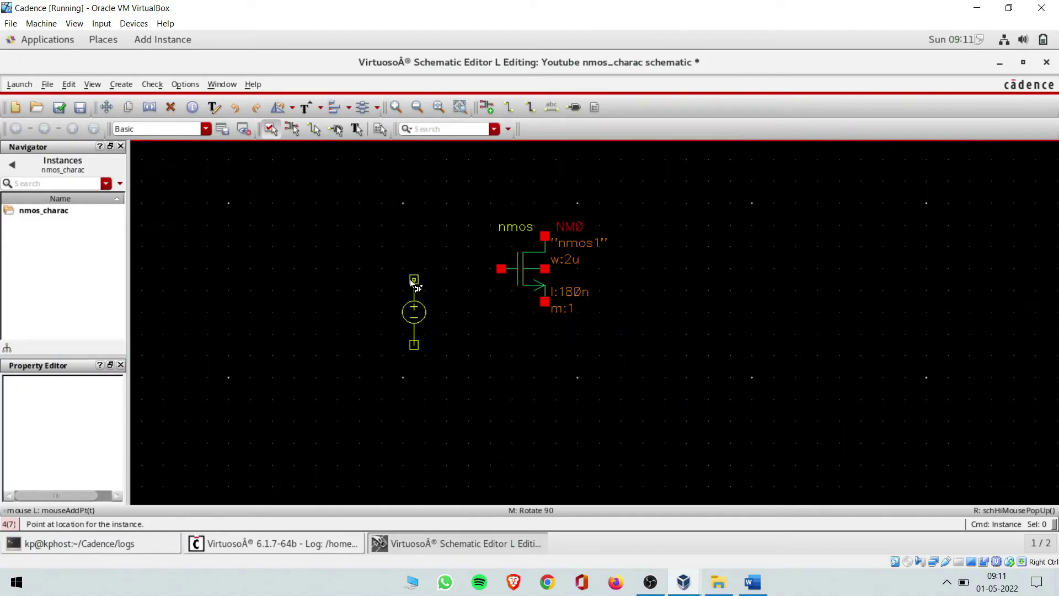
{"action": "left_click", "coordinate": [414, 281]}
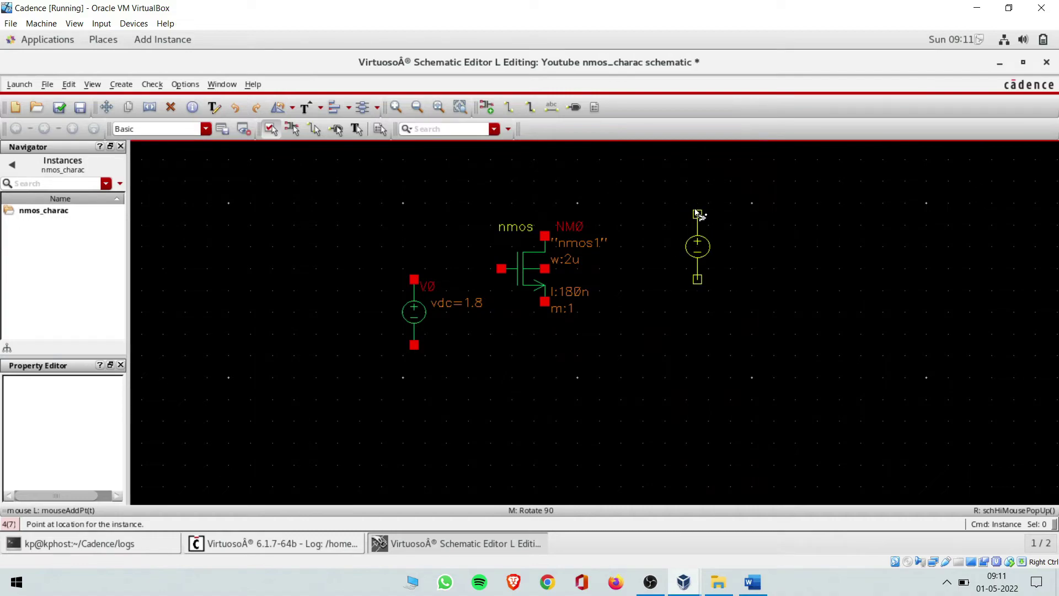
{"action": "left_click", "coordinate": [698, 214]}
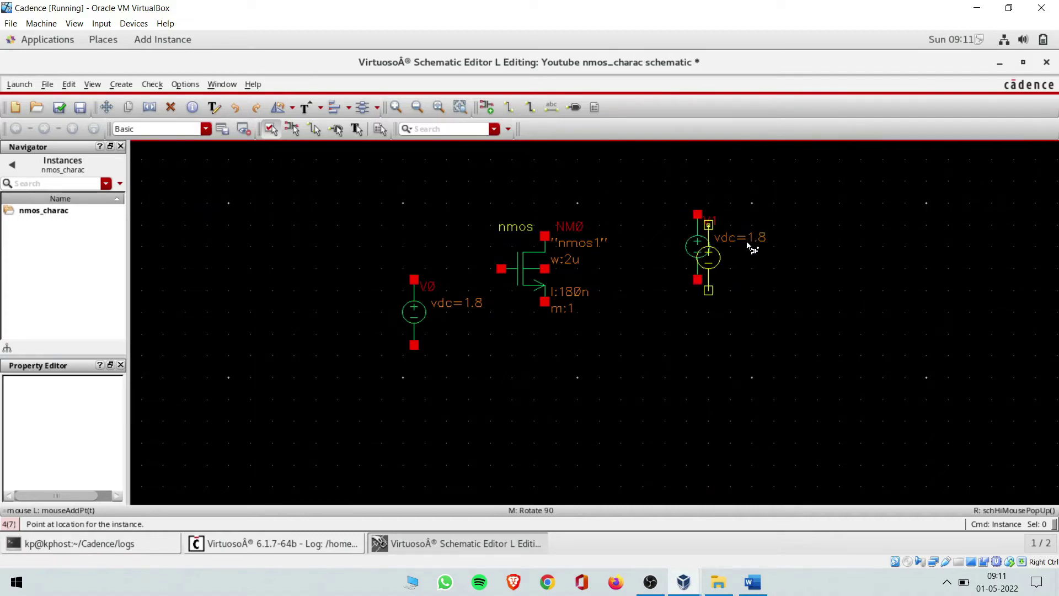
{"action": "right_click", "coordinate": [837, 243]}
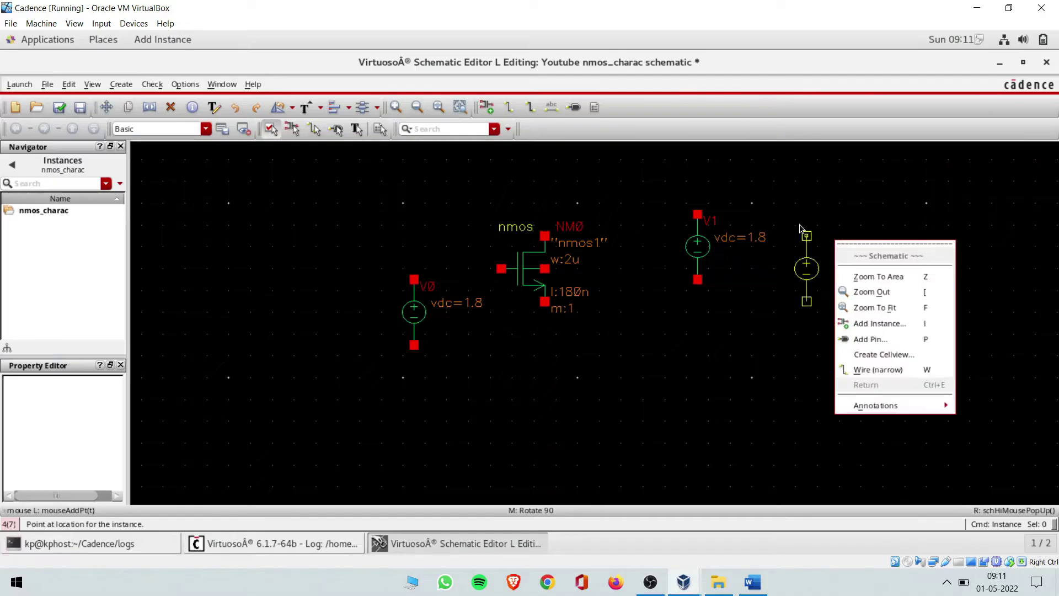
{"action": "key", "text": "Escape"}
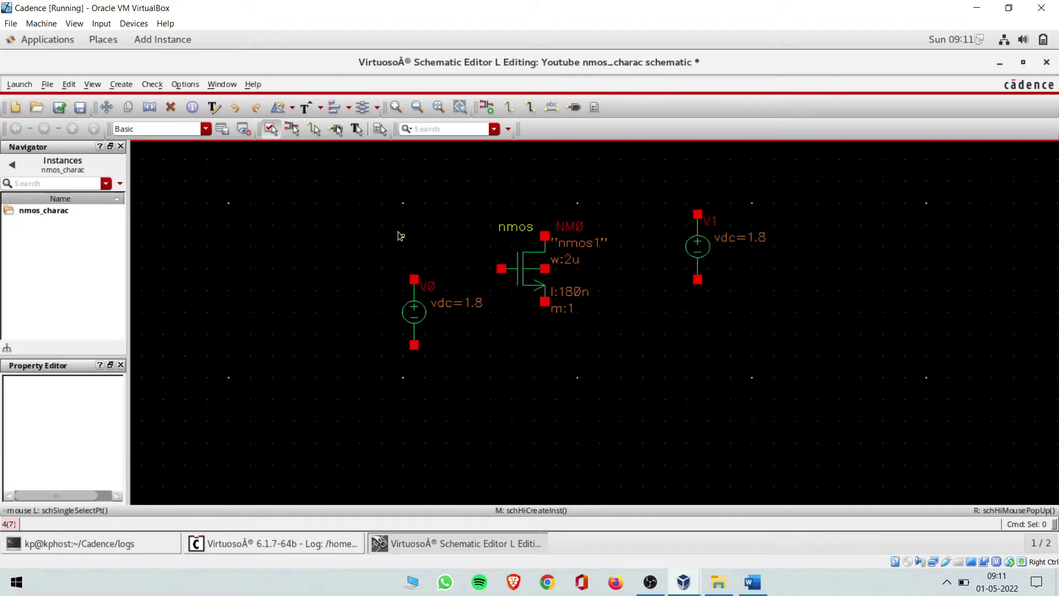
Step: Wire the positive terminal of the voltage source on the gate side to the nmos gate
{"action": "key", "text": "w"}
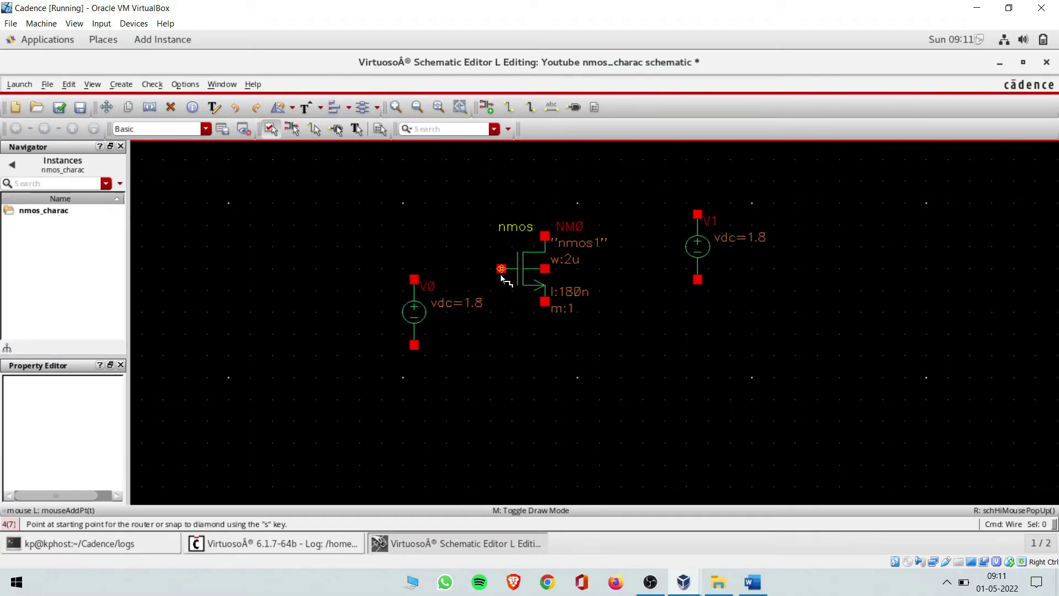
{"action": "left_click", "coordinate": [415, 279]}
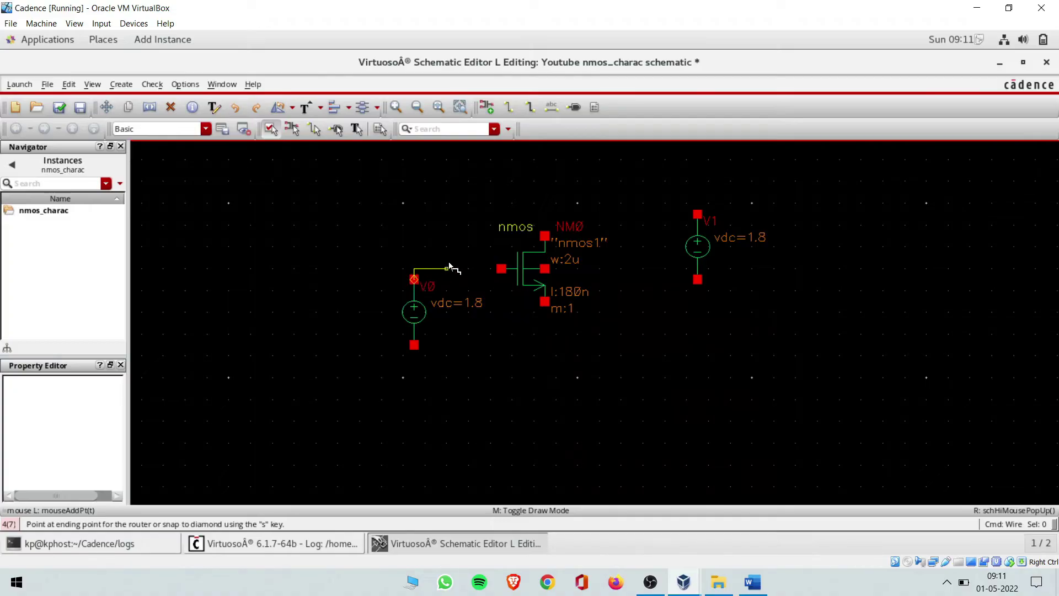
{"action": "left_click", "coordinate": [500, 271]}
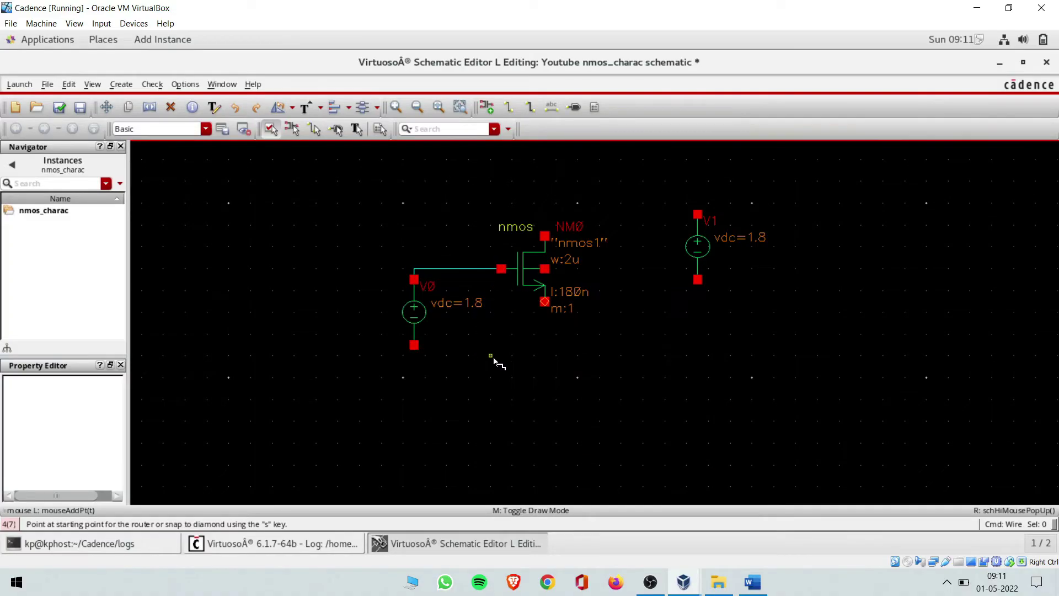
Step: Wire the other voltage source's positive terminal to the nmos drain, and draw a short wire straight down from the transistor's source terminal
{"action": "left_click", "coordinate": [697, 214]}
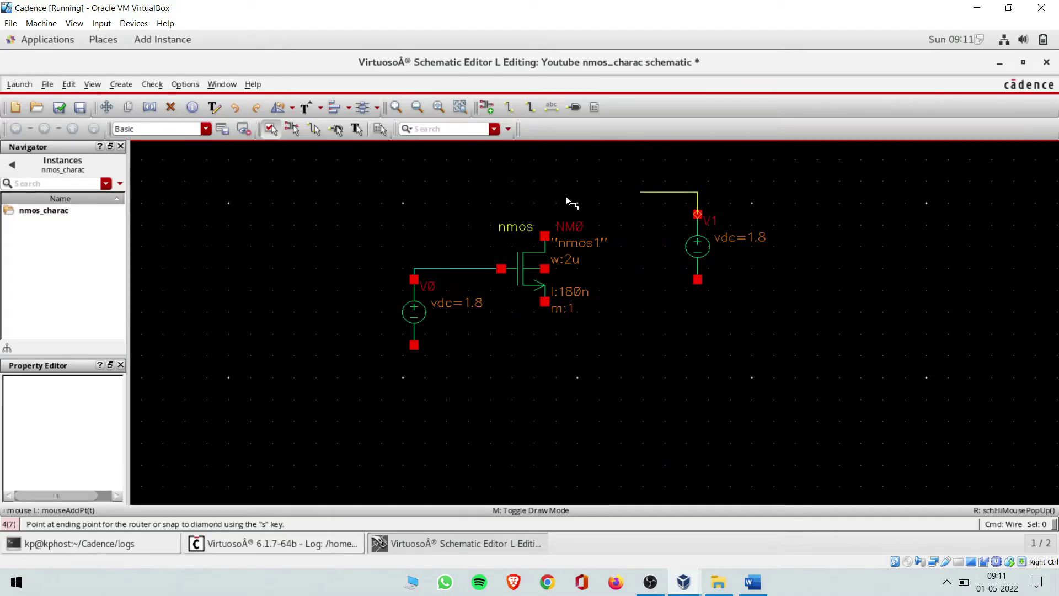
{"action": "left_click", "coordinate": [538, 203]}
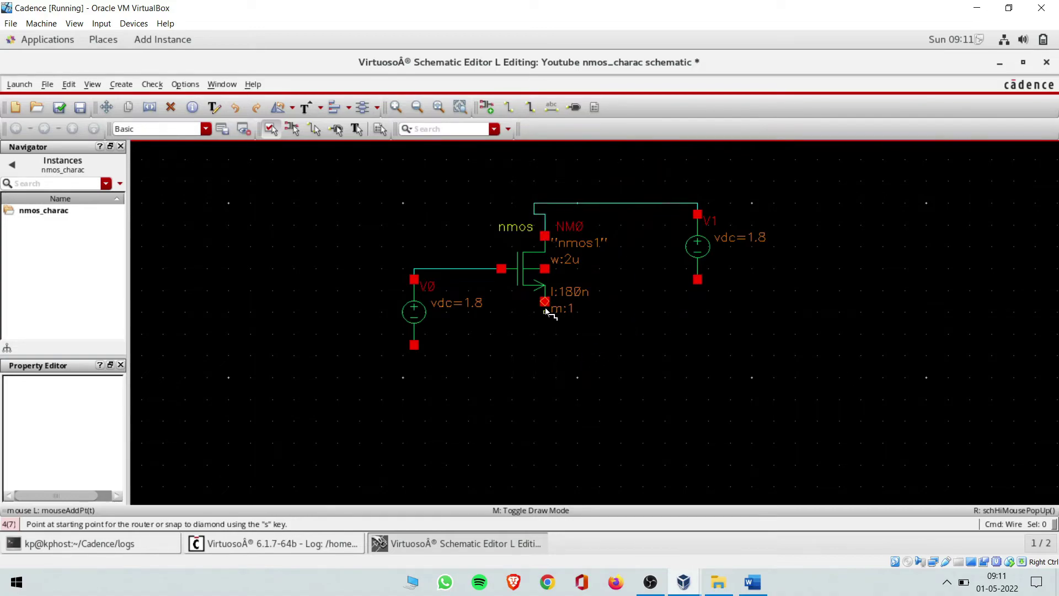
{"action": "left_click", "coordinate": [553, 348]}
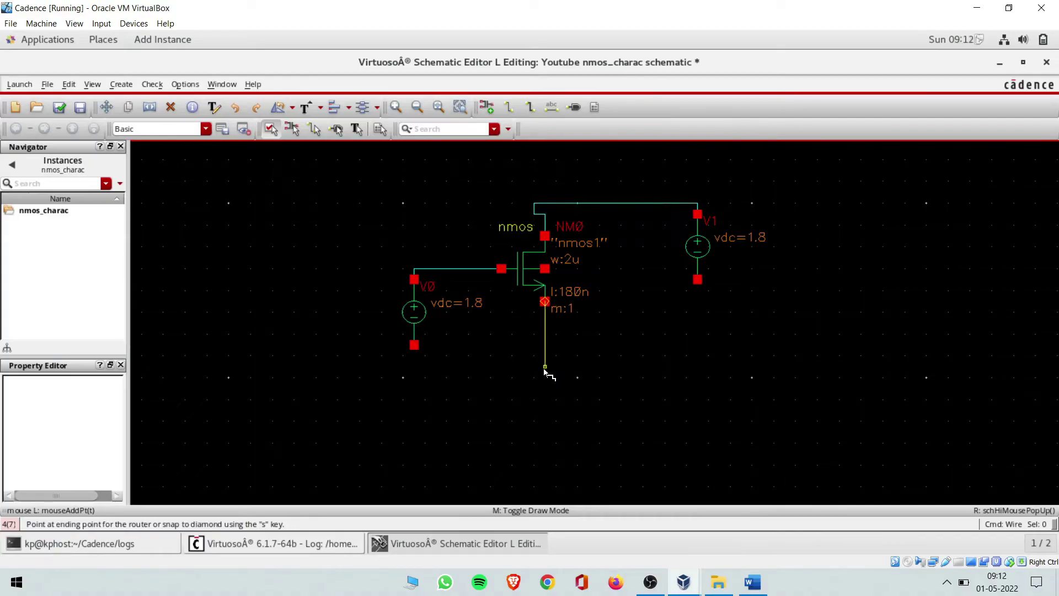
{"action": "left_click", "coordinate": [572, 381]}
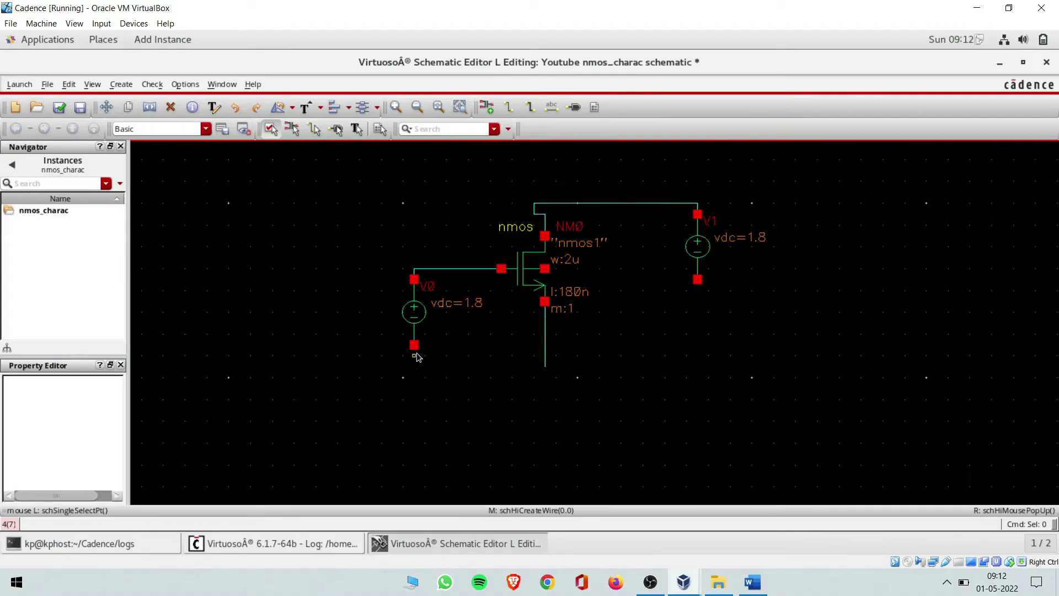
Step: Place analogLib gnd symbols at the negative terminals of both voltage sources and at the end of the transistor's source wire
{"action": "key", "text": "i"}
{"action": "left_click_drag", "start_coordinate": [350, 110], "coordinate": [304, 117]}
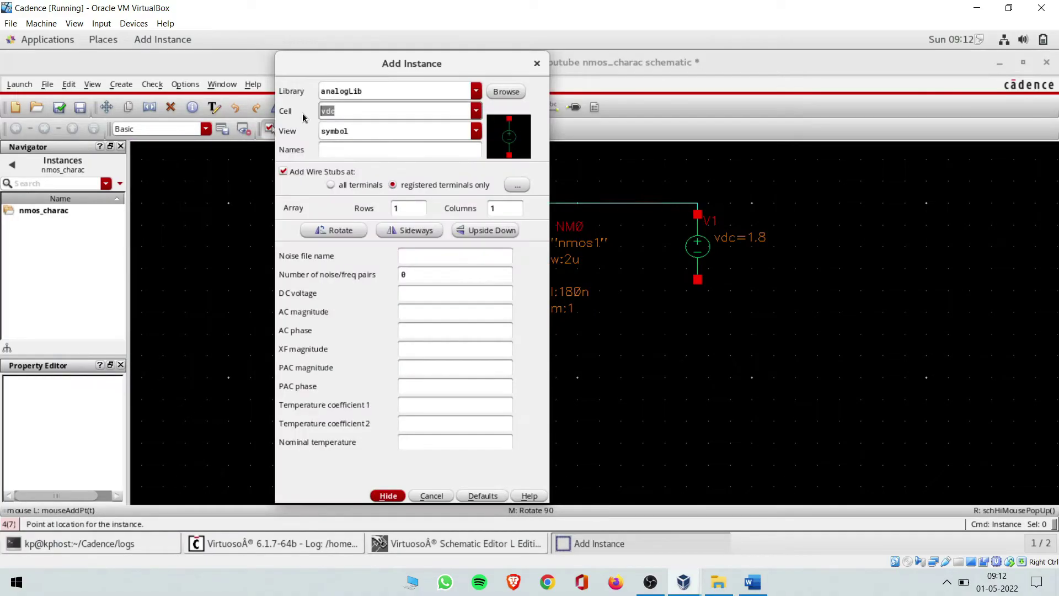
{"action": "type", "text": "gnd"}
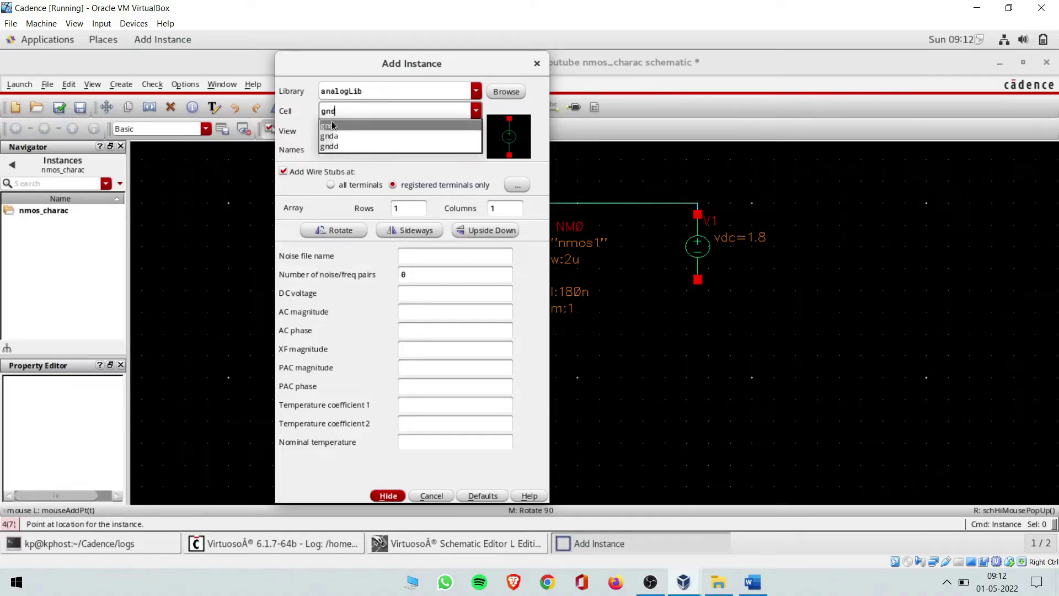
{"action": "left_click", "coordinate": [389, 496]}
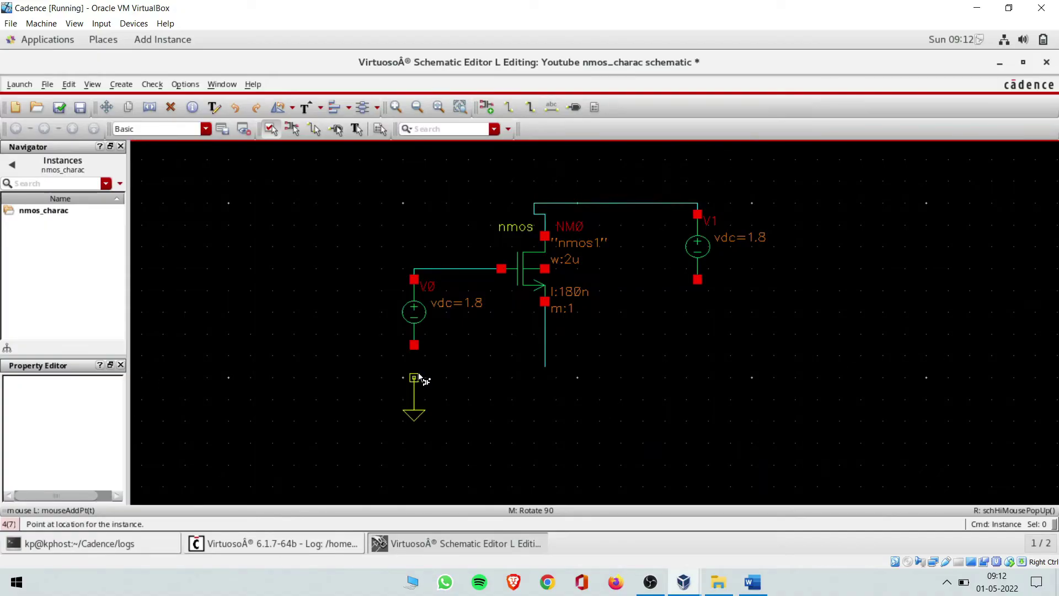
{"action": "left_click", "coordinate": [417, 345]}
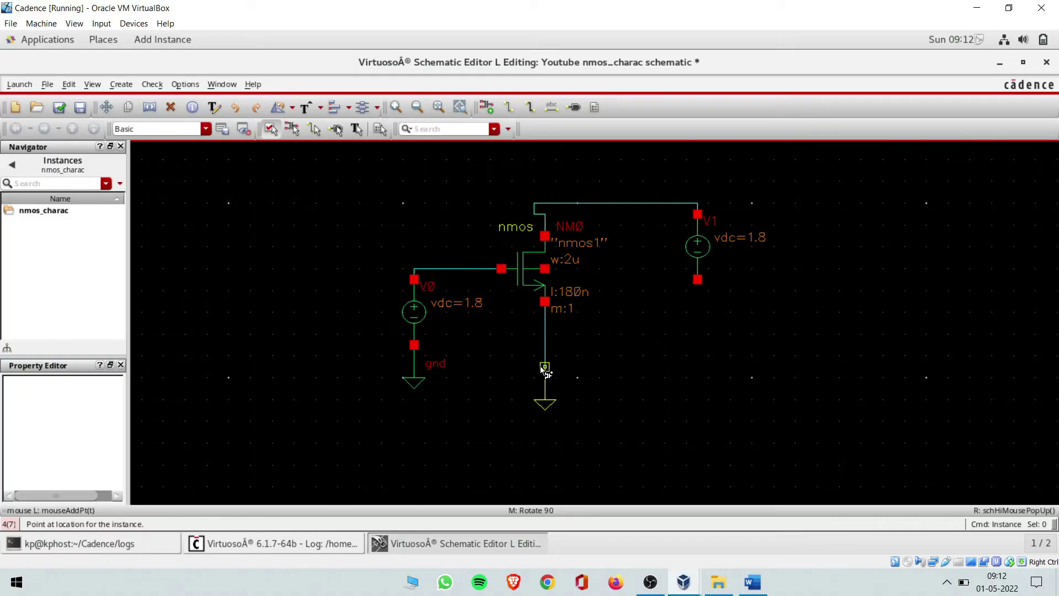
{"action": "left_click", "coordinate": [545, 367]}
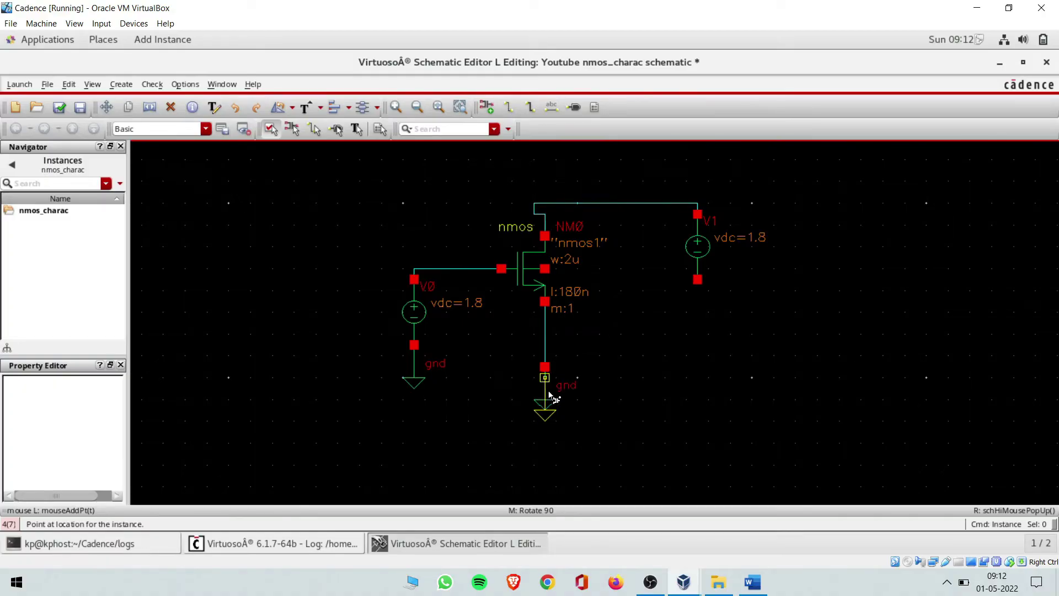
{"action": "left_click", "coordinate": [698, 280]}
{"action": "key", "text": "Escape"}
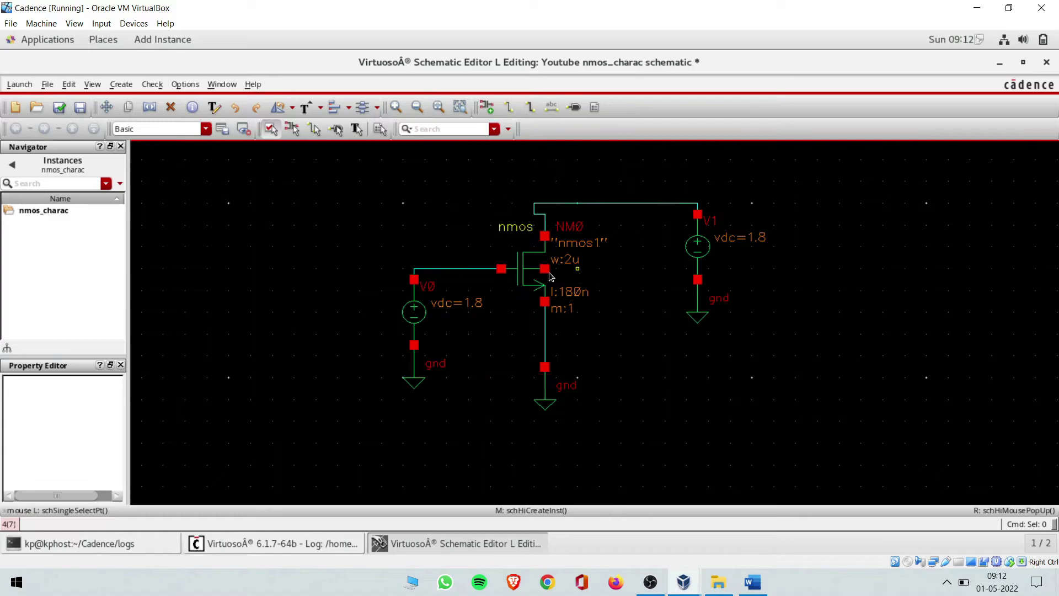
Step: Wire the nmos body terminal around to the wire between the transistor's source and ground
{"action": "key", "text": "w"}
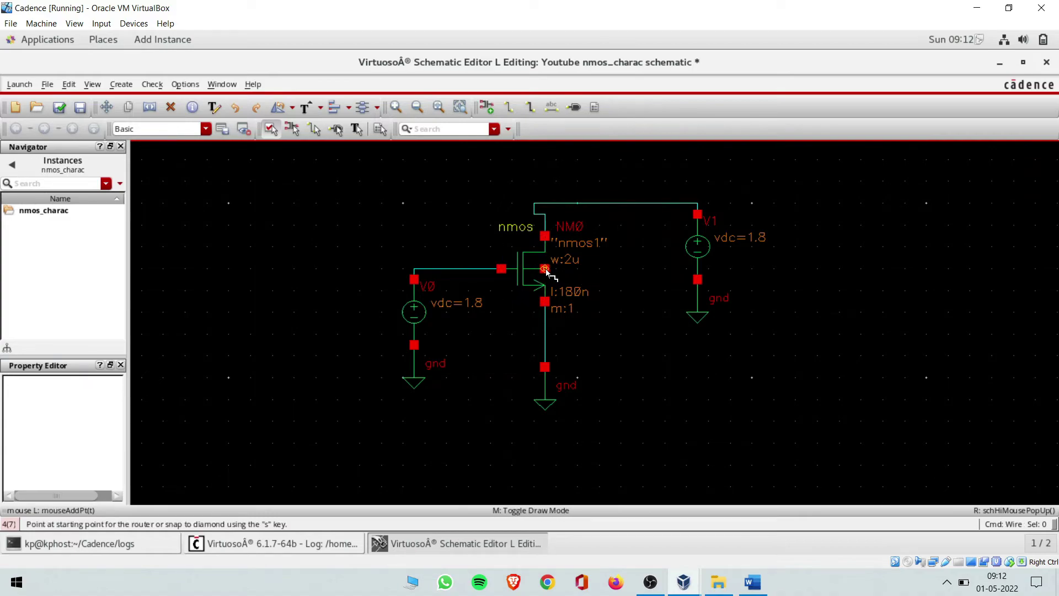
{"action": "left_click", "coordinate": [546, 270]}
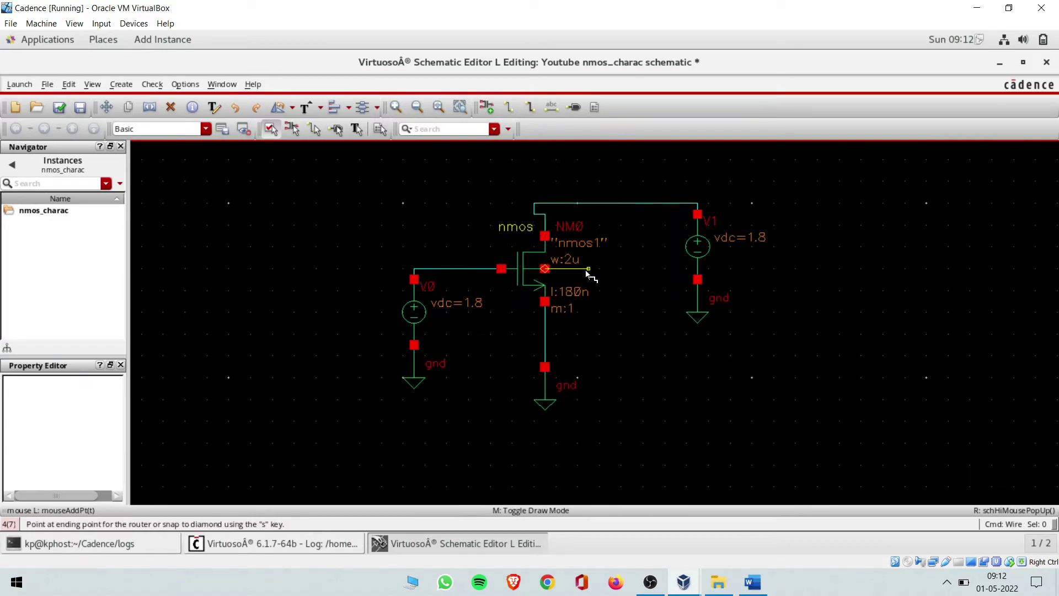
{"action": "left_click", "coordinate": [585, 270]}
{"action": "left_click", "coordinate": [546, 335]}
{"action": "left_click", "coordinate": [546, 334]}
{"action": "key", "text": "Escape"}
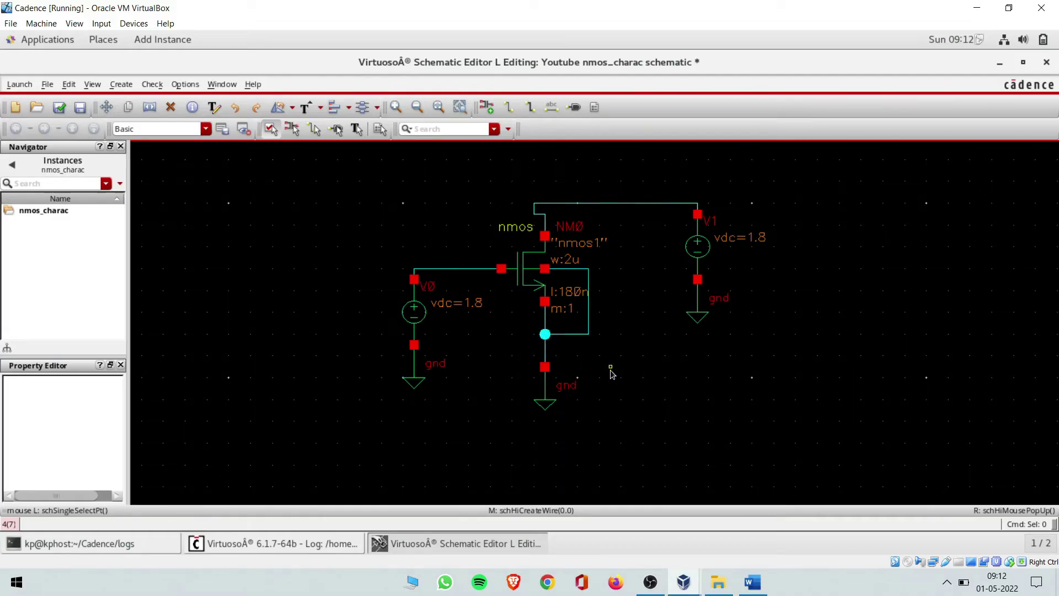
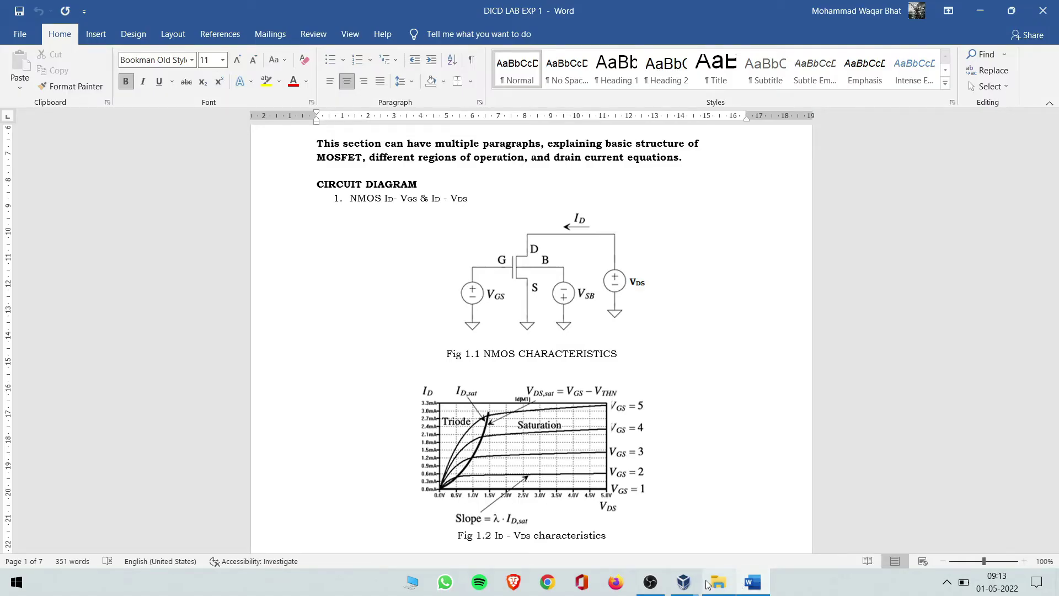
Step: Switch from the Word document back to the Virtuoso schematic and rename the drain-side voltage source instance as Vds
{"action": "left_click", "coordinate": [684, 582]}
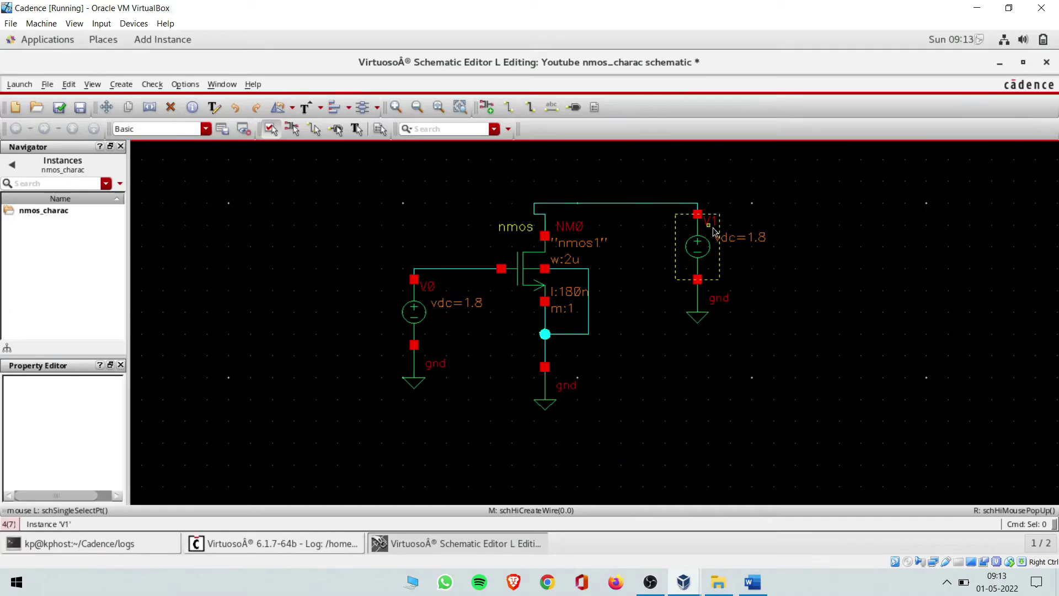
{"action": "left_click", "coordinate": [693, 249]}
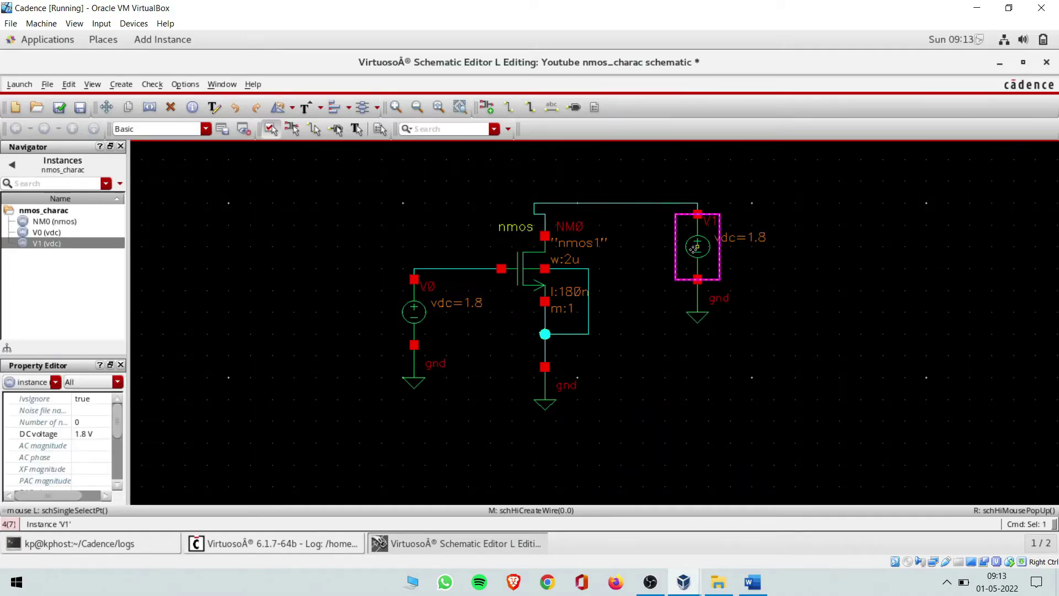
{"action": "key", "text": "q"}
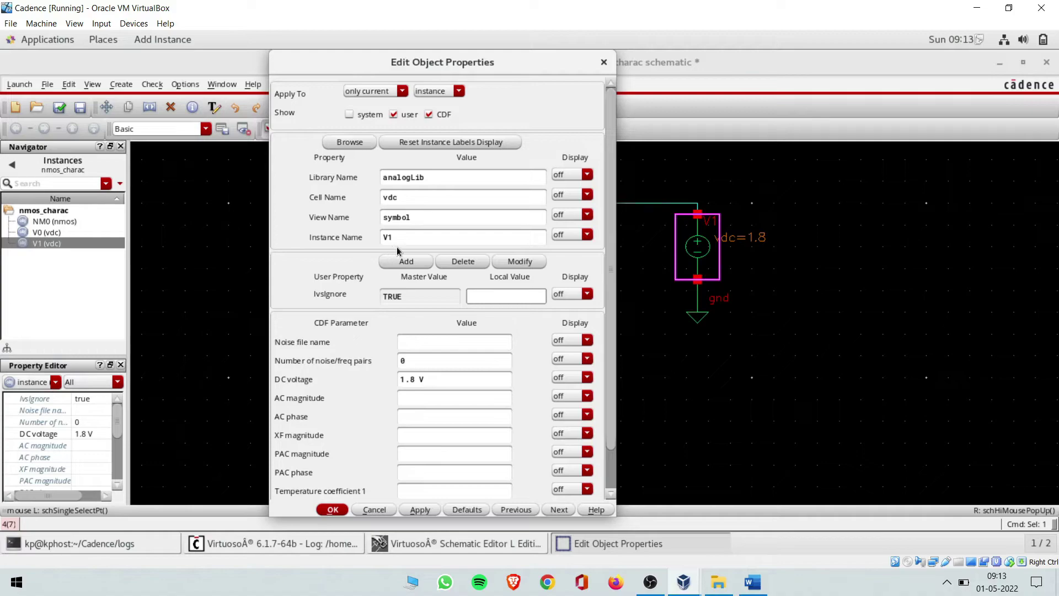
{"action": "left_click_drag", "start_coordinate": [393, 237], "coordinate": [372, 241]}
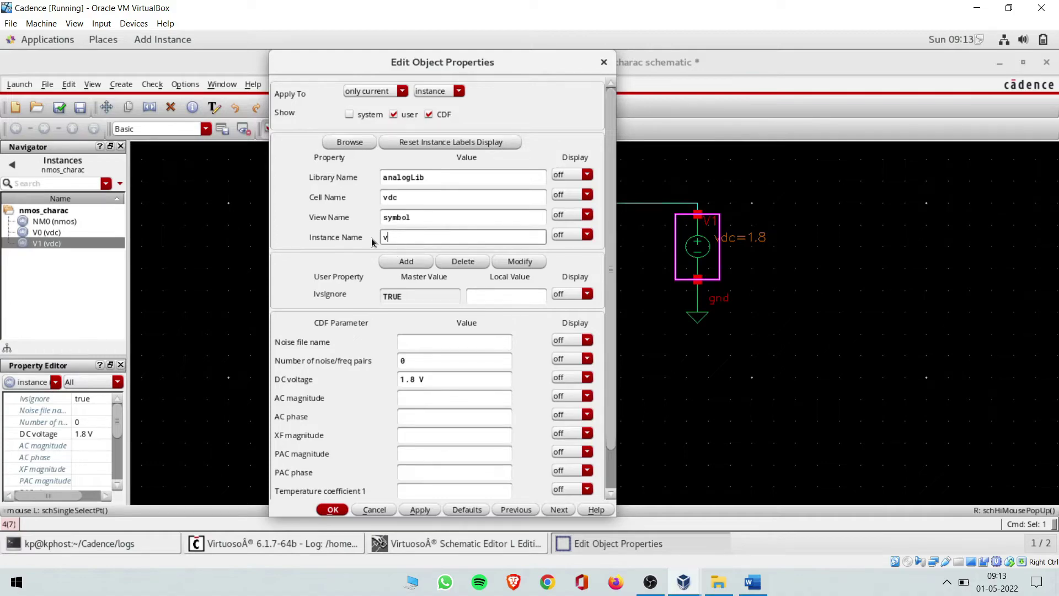
{"action": "type", "text": "Vds"}
{"action": "left_click", "coordinate": [333, 510]}
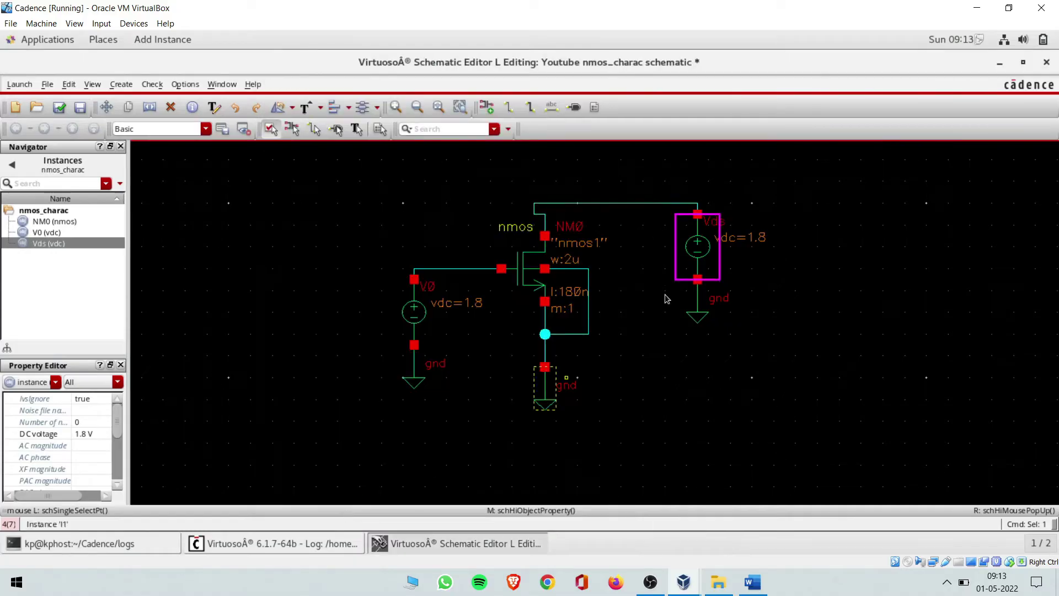
Step: Rename the gate-side voltage source instance as Vgs
{"action": "left_click", "coordinate": [415, 311]}
{"action": "middle_click", "coordinate": [415, 312]}
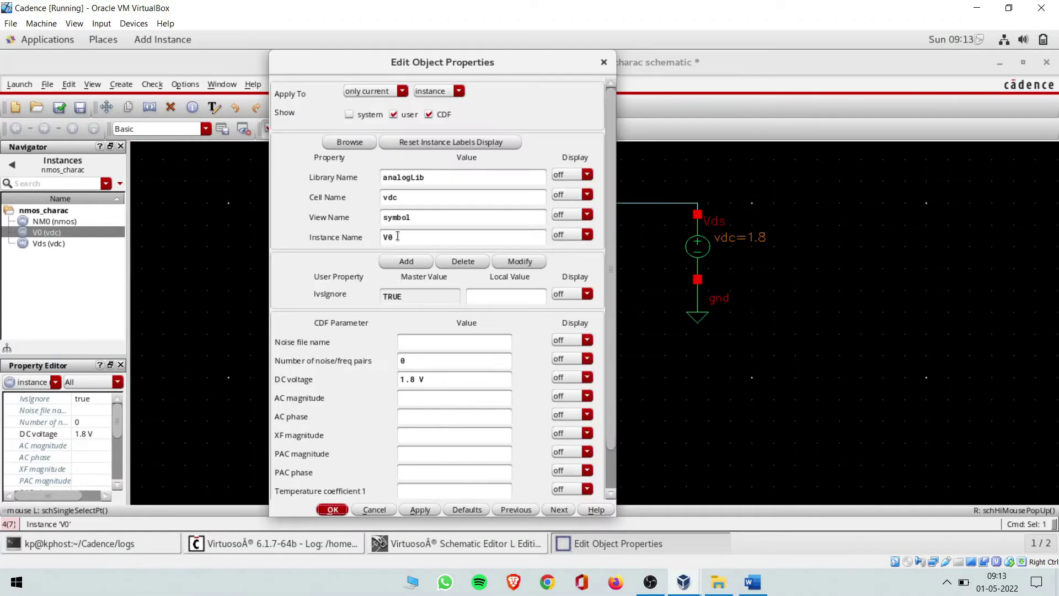
{"action": "type", "text": "Vgs"}
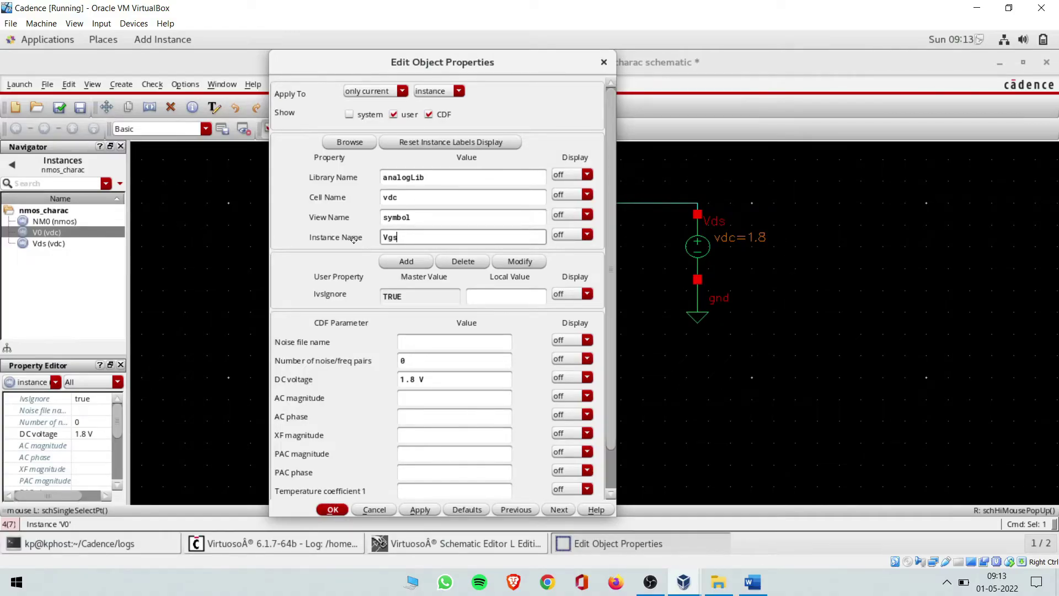
{"action": "key", "text": "Return"}
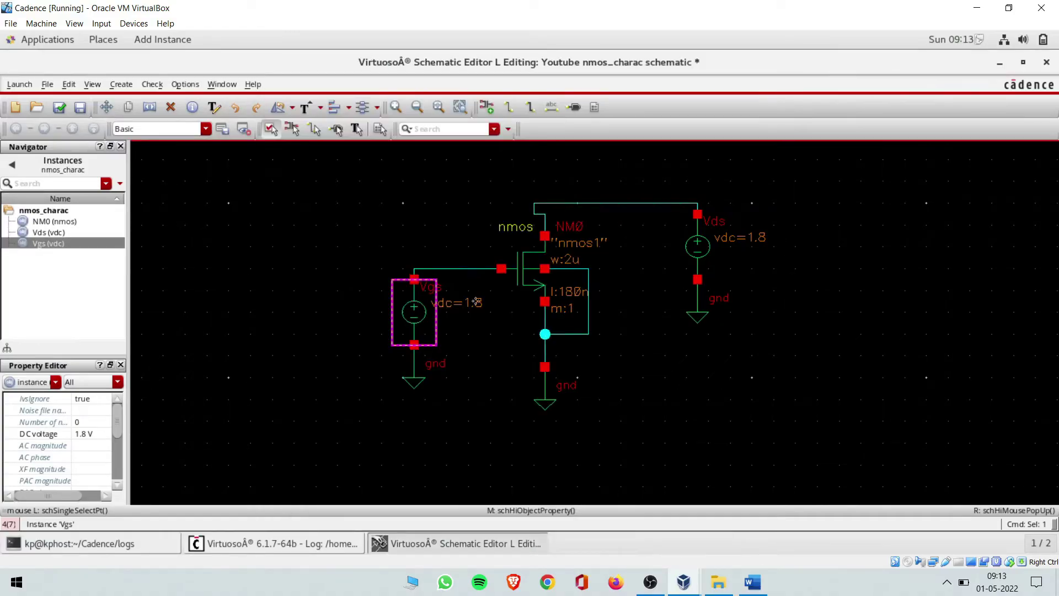
{"action": "left_click", "coordinate": [674, 401]}
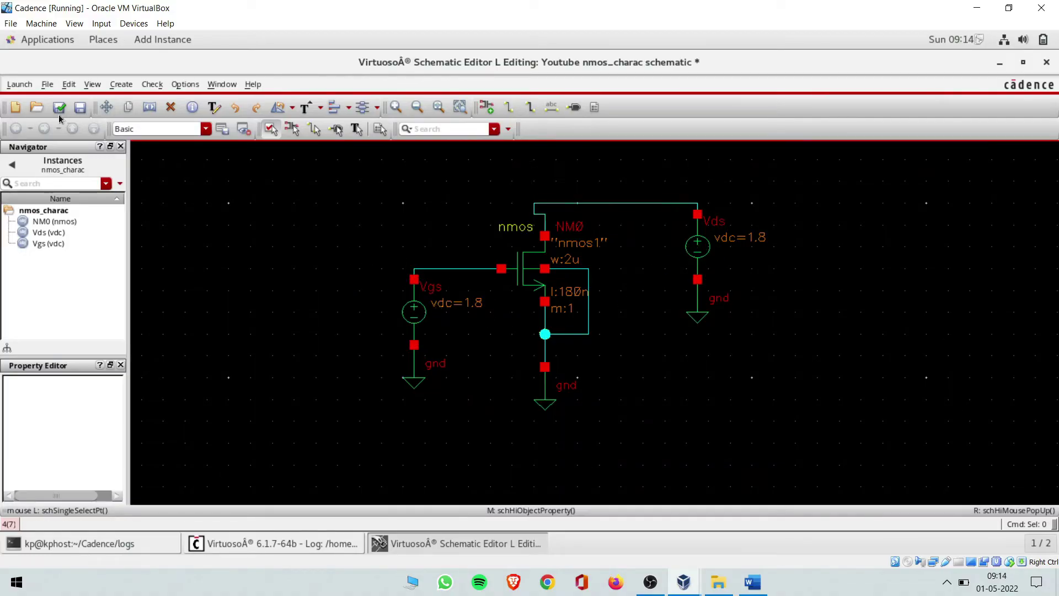
Step: Launch the ADE L simulation environment for the nmos_charac schematic
{"action": "left_click", "coordinate": [20, 84]}
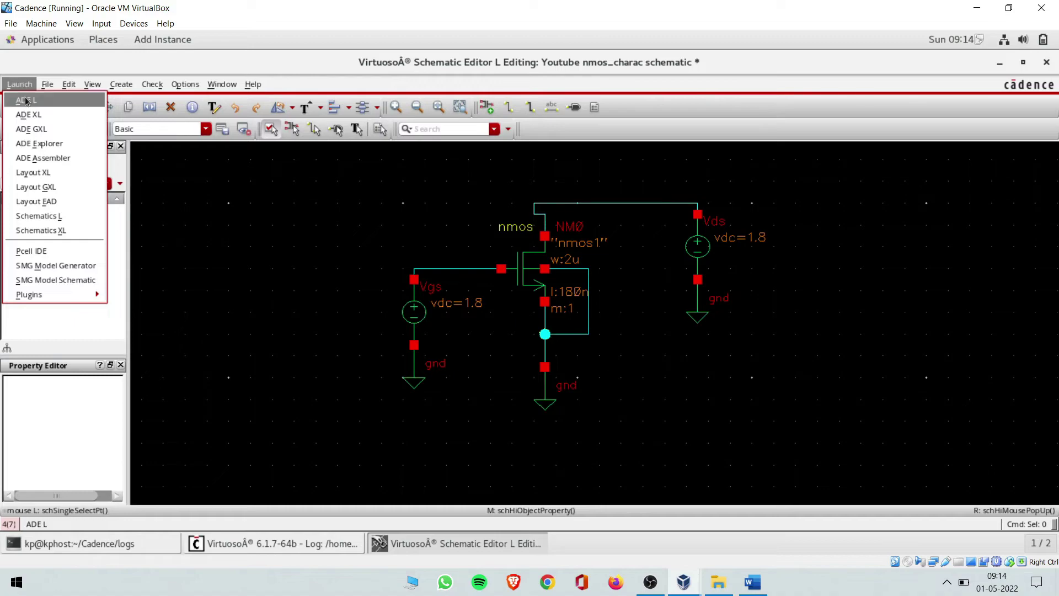
{"action": "left_click", "coordinate": [25, 100]}
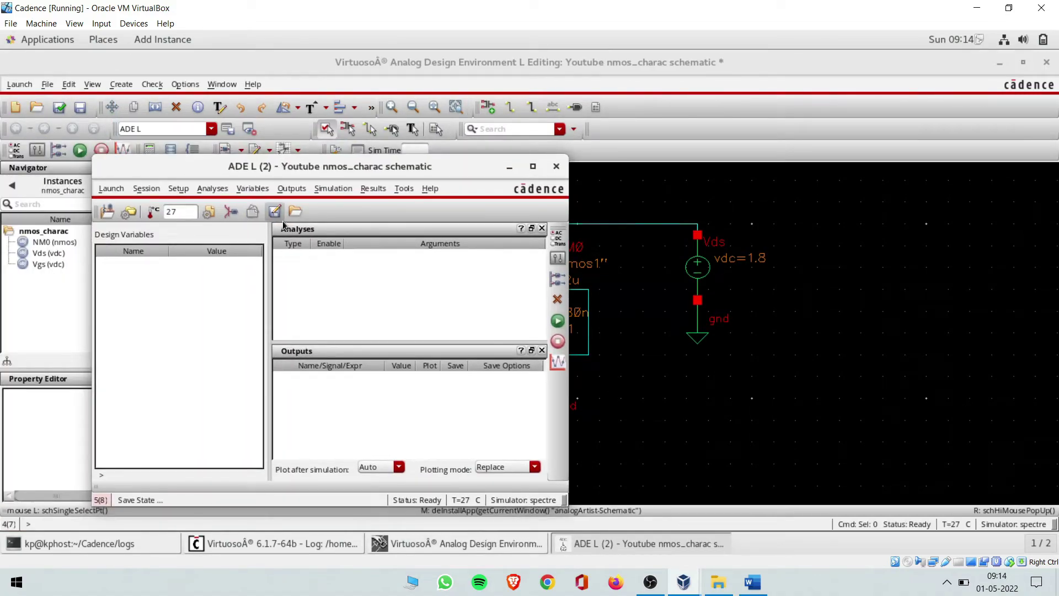
{"action": "left_click", "coordinate": [355, 267]}
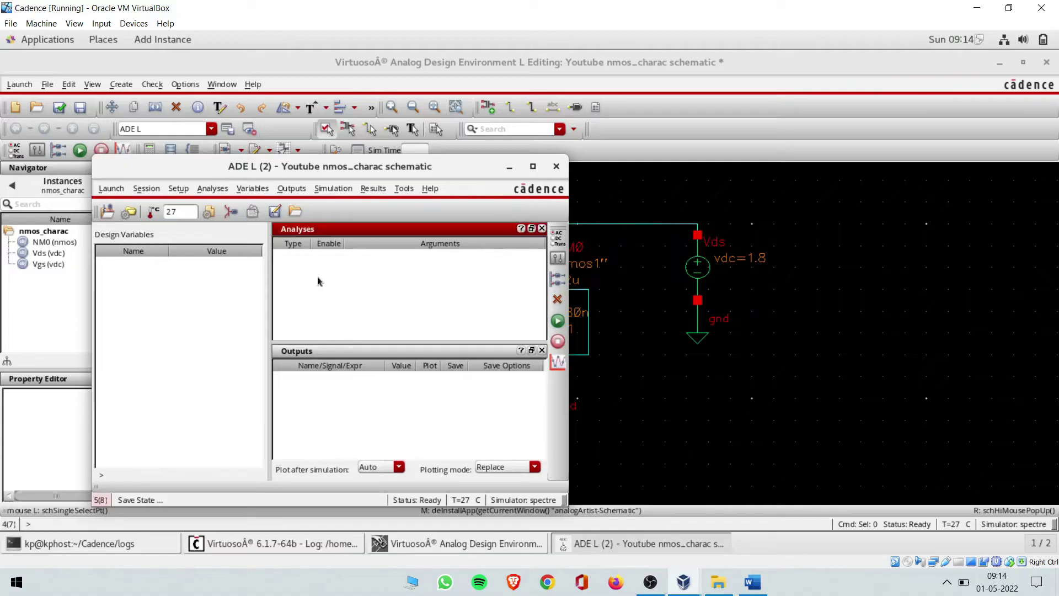
Step: Start a new dc analysis setup with a component parameter as the sweep variable
{"action": "left_click", "coordinate": [212, 188]}
{"action": "left_click", "coordinate": [221, 208]}
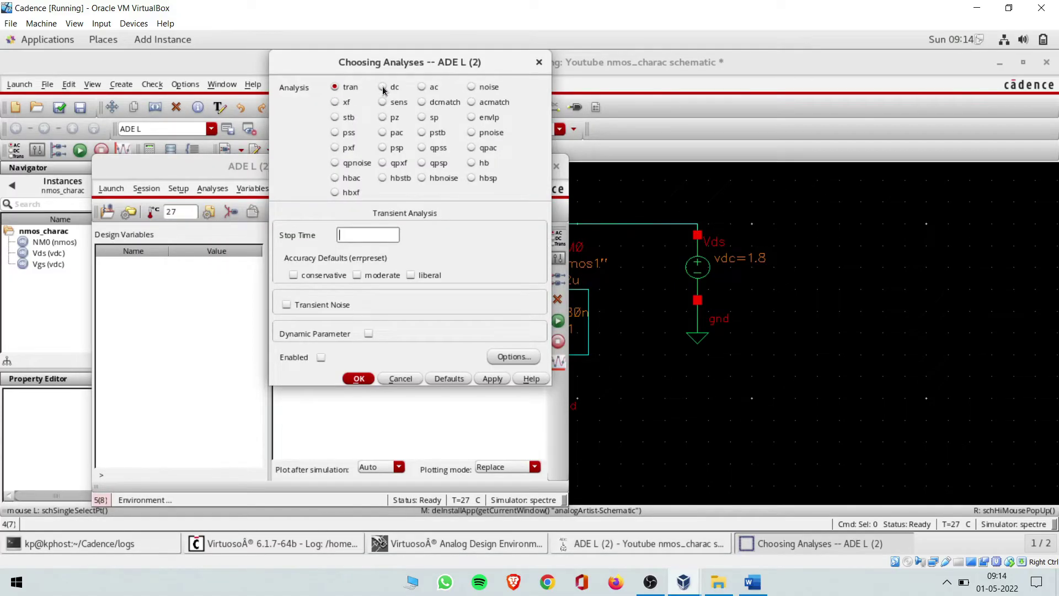
{"action": "left_click", "coordinate": [383, 88]}
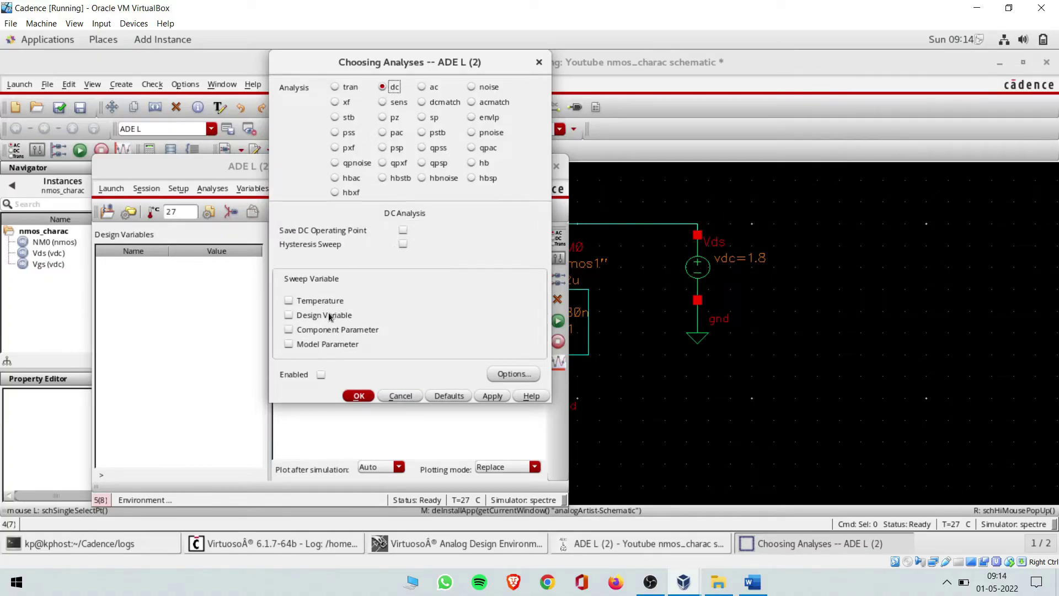
{"action": "left_click", "coordinate": [333, 329]}
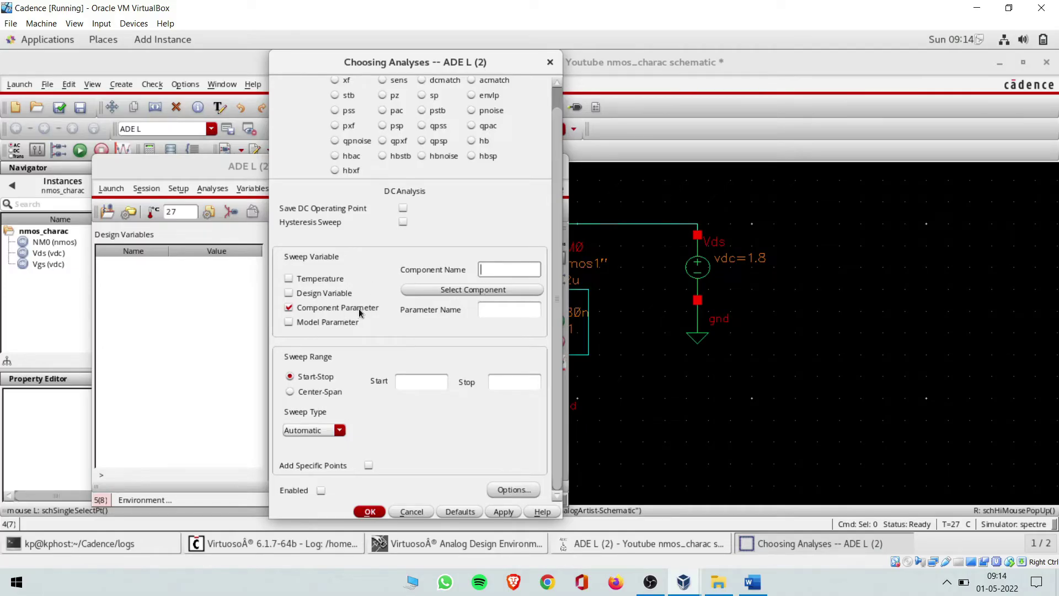
Step: Pick the Vds source on the schematic as the swept component, with its DC voltage as the parameter
{"action": "left_click", "coordinate": [465, 290]}
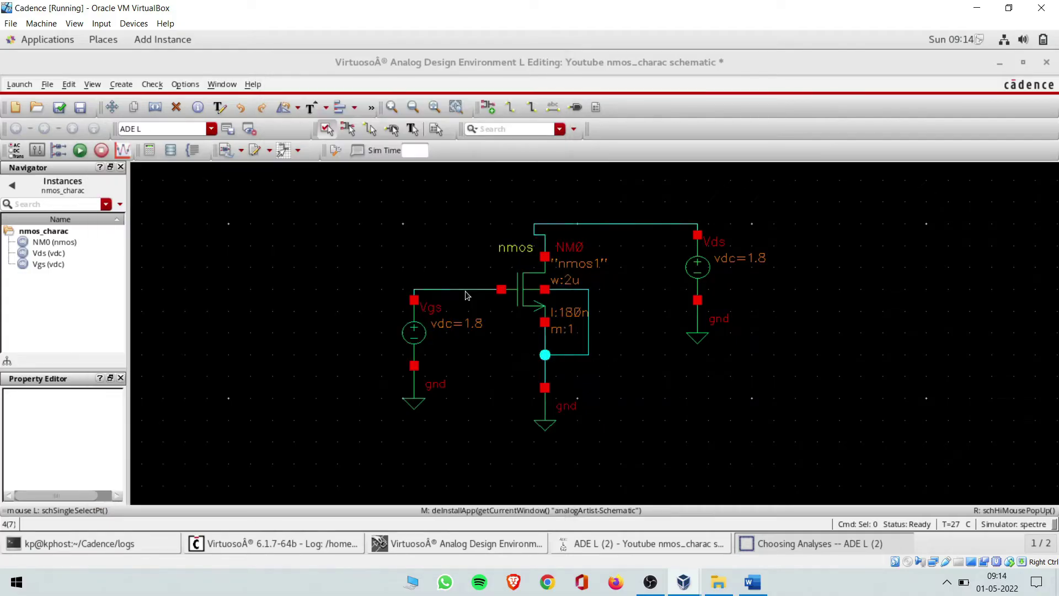
{"action": "left_click", "coordinate": [698, 269]}
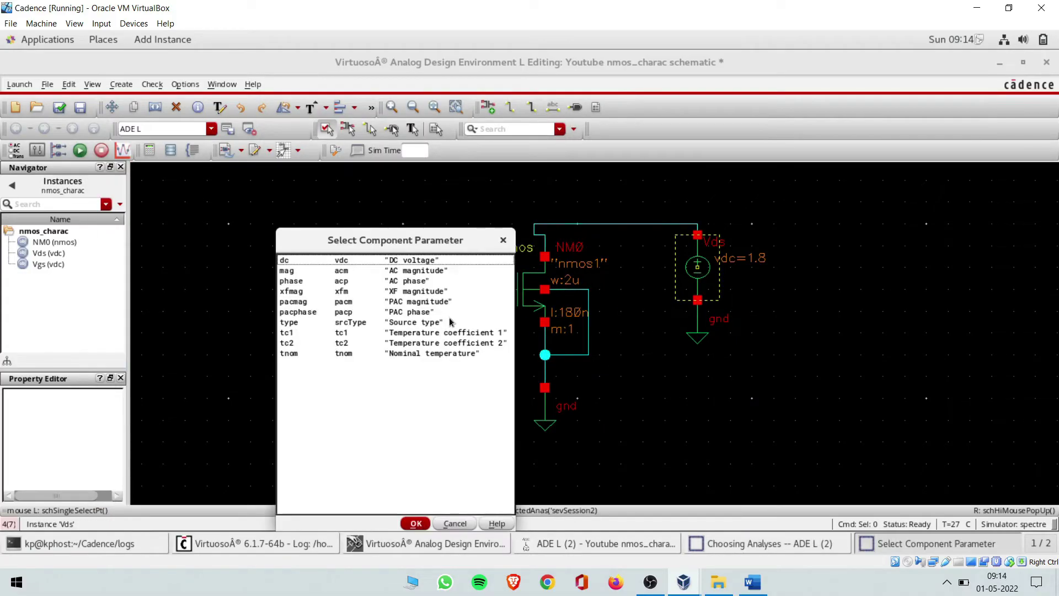
{"action": "left_click", "coordinate": [381, 264]}
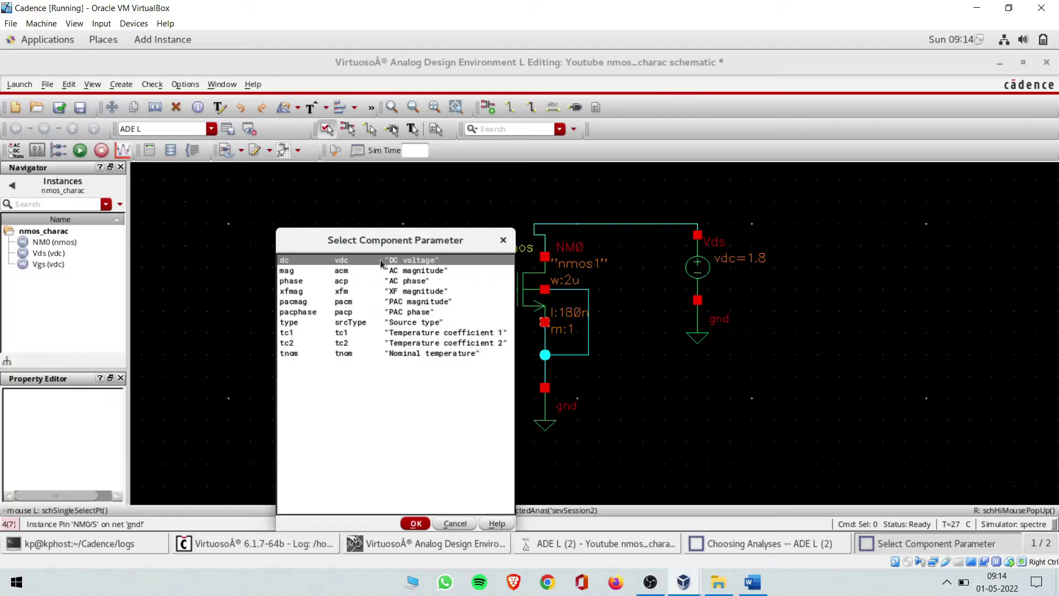
{"action": "left_click", "coordinate": [417, 524]}
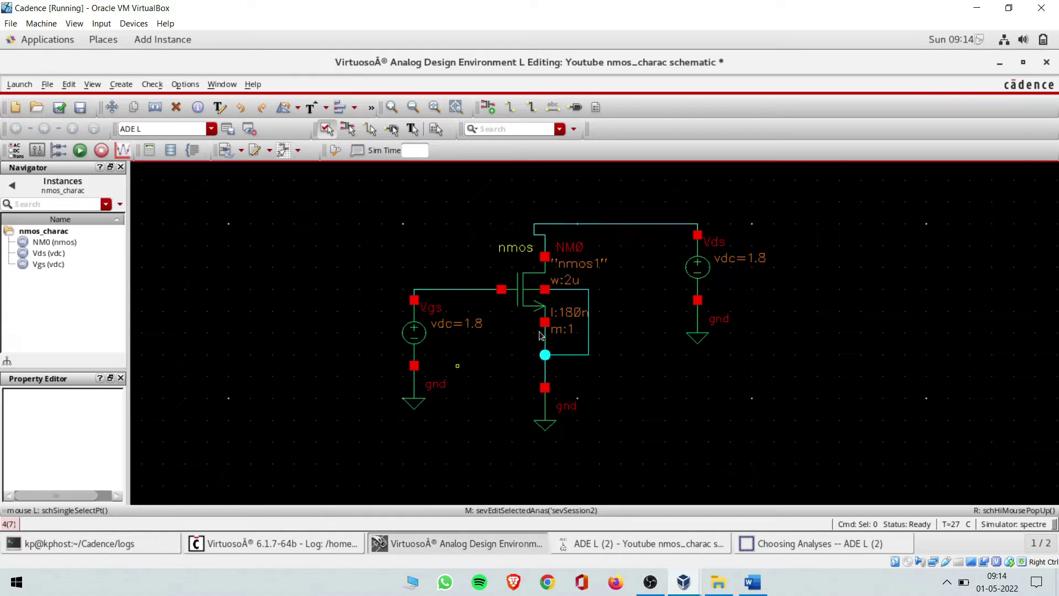
{"action": "left_click", "coordinate": [813, 537]}
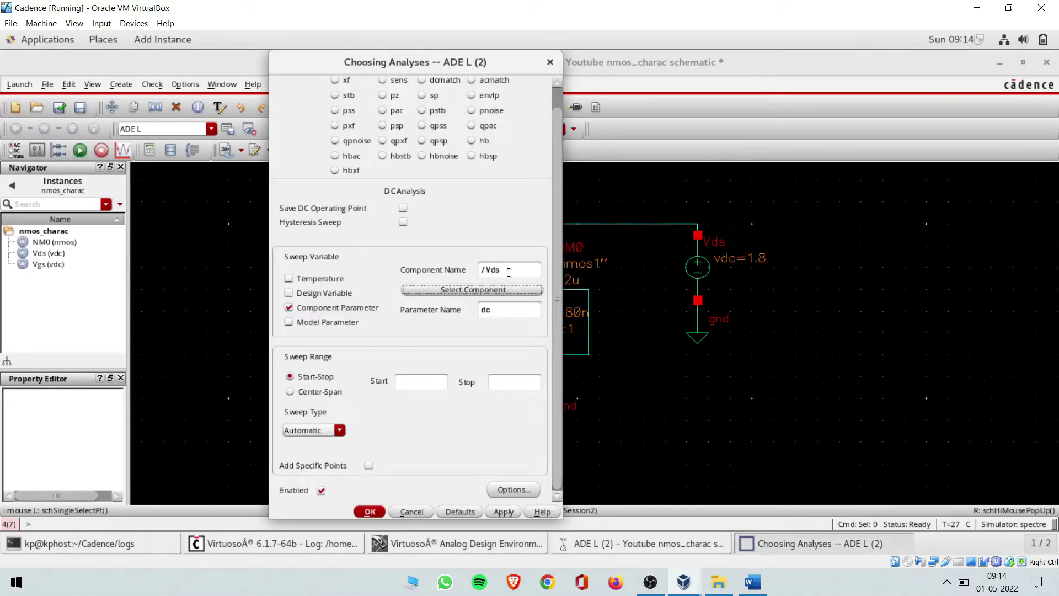
Step: Set the dc sweep range to start at 0 and stop at 1.8, and accept the analysis
{"action": "left_click", "coordinate": [436, 381]}
{"action": "type", "text": "0"}
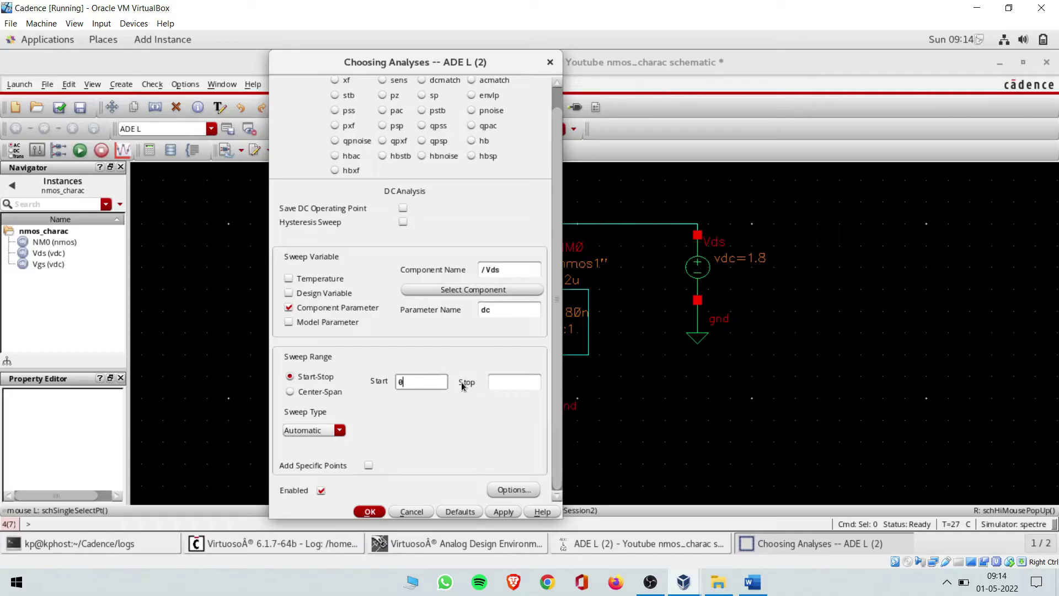
{"action": "left_click", "coordinate": [514, 382]}
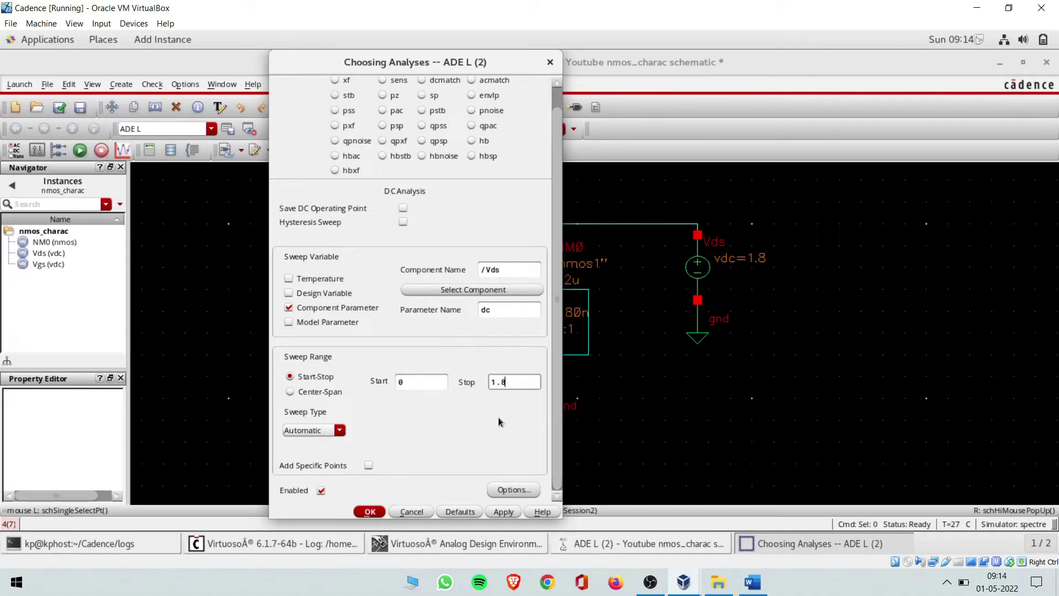
{"action": "type", "text": "1.8"}
{"action": "key", "text": "Return"}
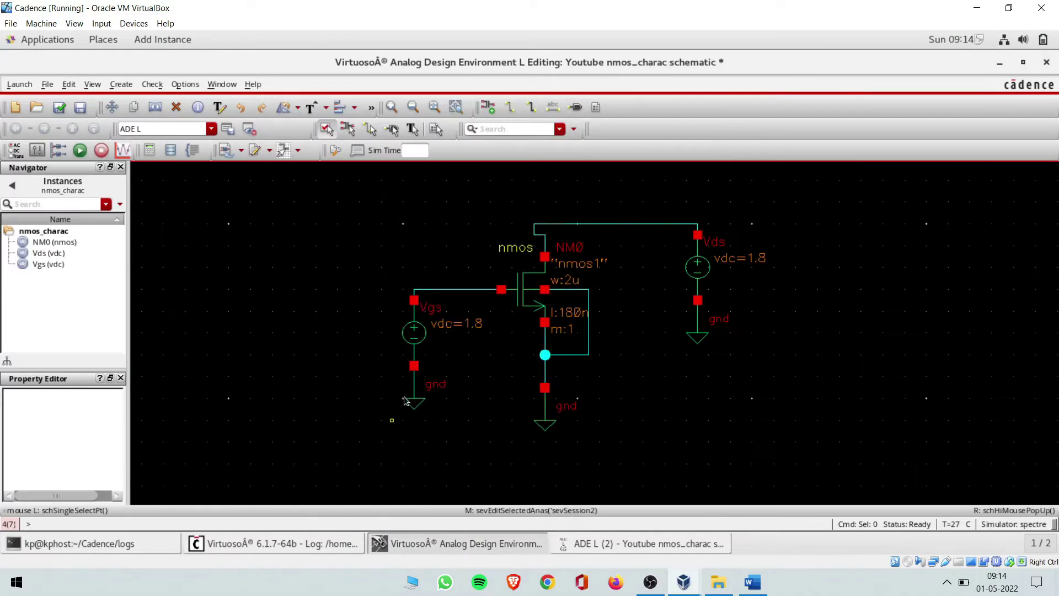
Step: Add the nmos drain terminal current as an output to be plotted, selecting it on the schematic
{"action": "left_click", "coordinate": [654, 540]}
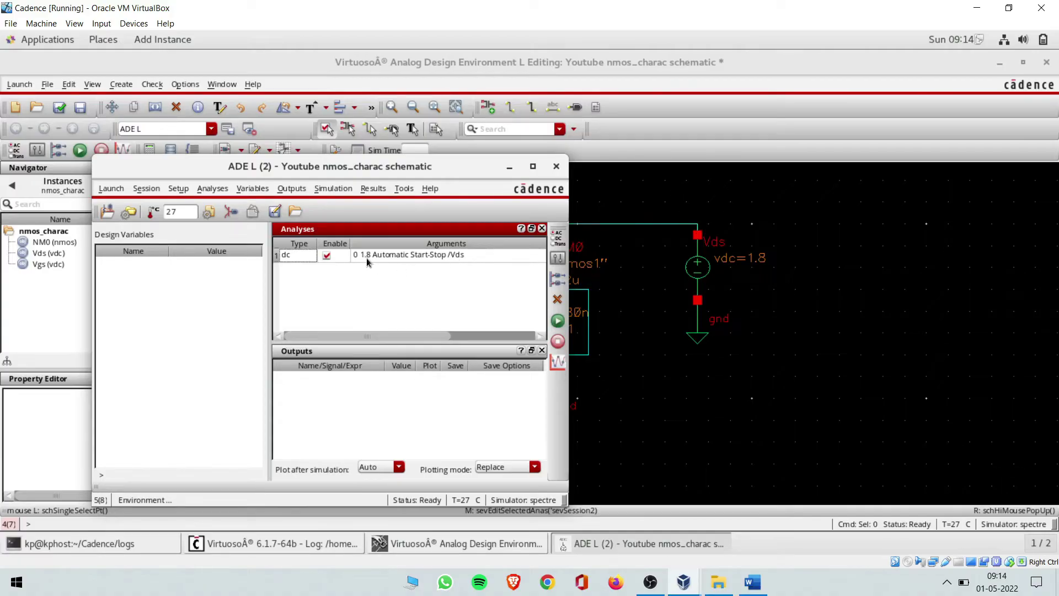
{"action": "left_click", "coordinate": [286, 189]}
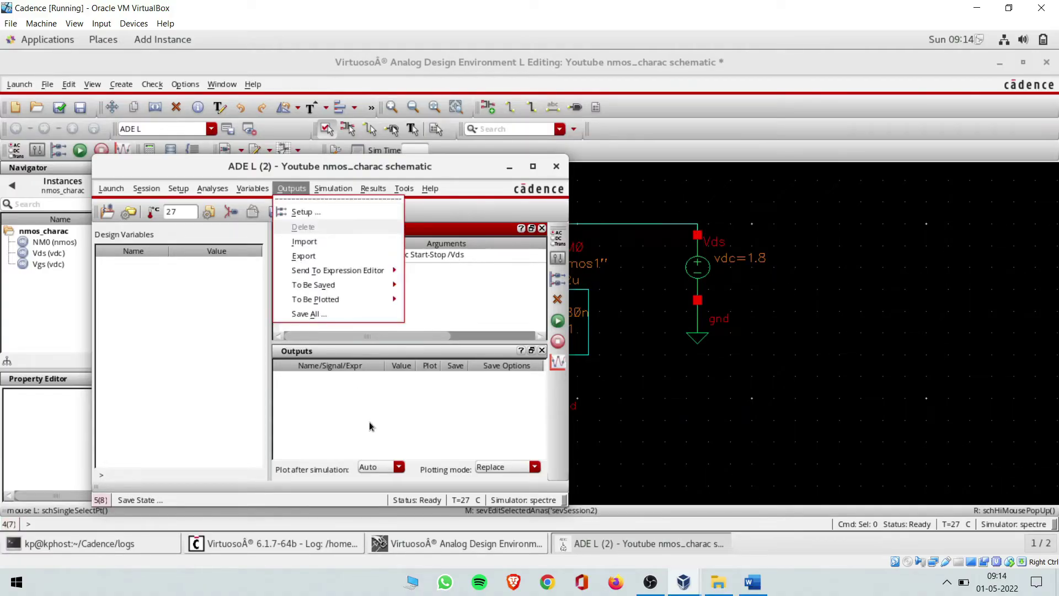
{"action": "left_click", "coordinate": [370, 426]}
{"action": "left_click", "coordinate": [285, 191]}
{"action": "mouse_move", "coordinate": [373, 302]}
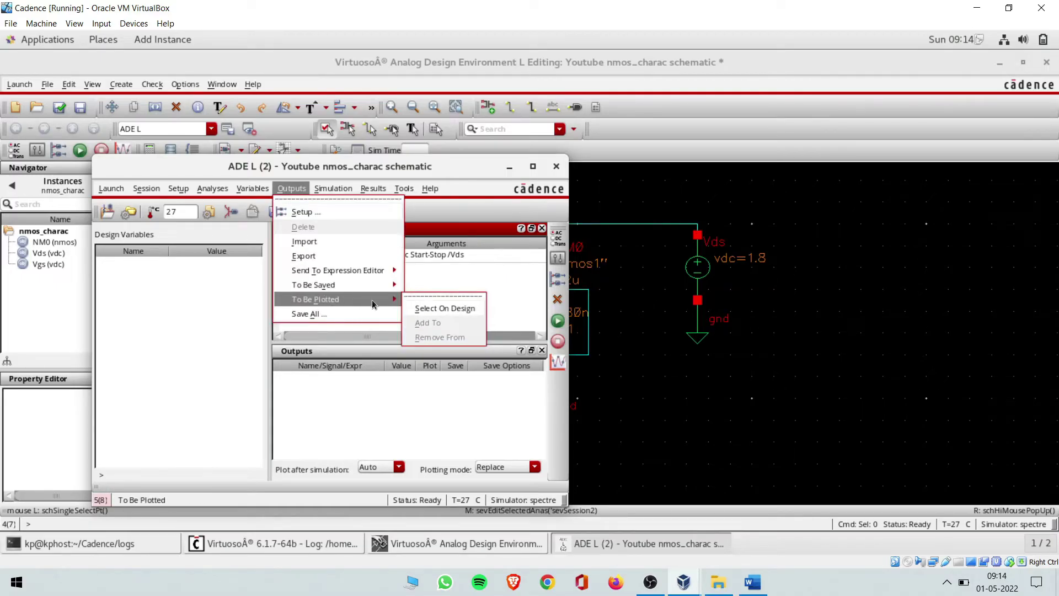
{"action": "left_click", "coordinate": [428, 309]}
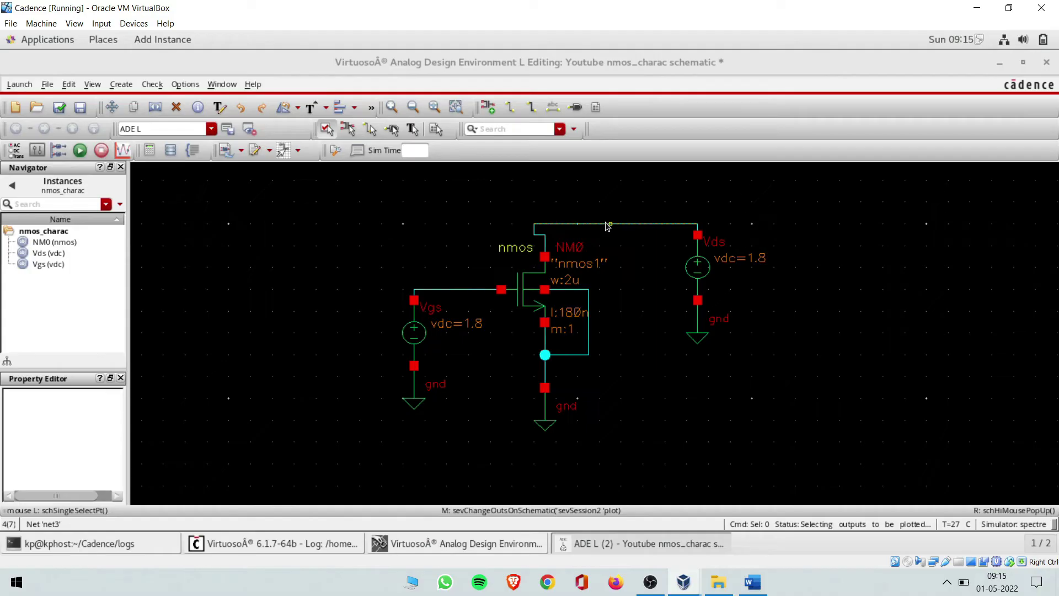
{"action": "left_click", "coordinate": [546, 258]}
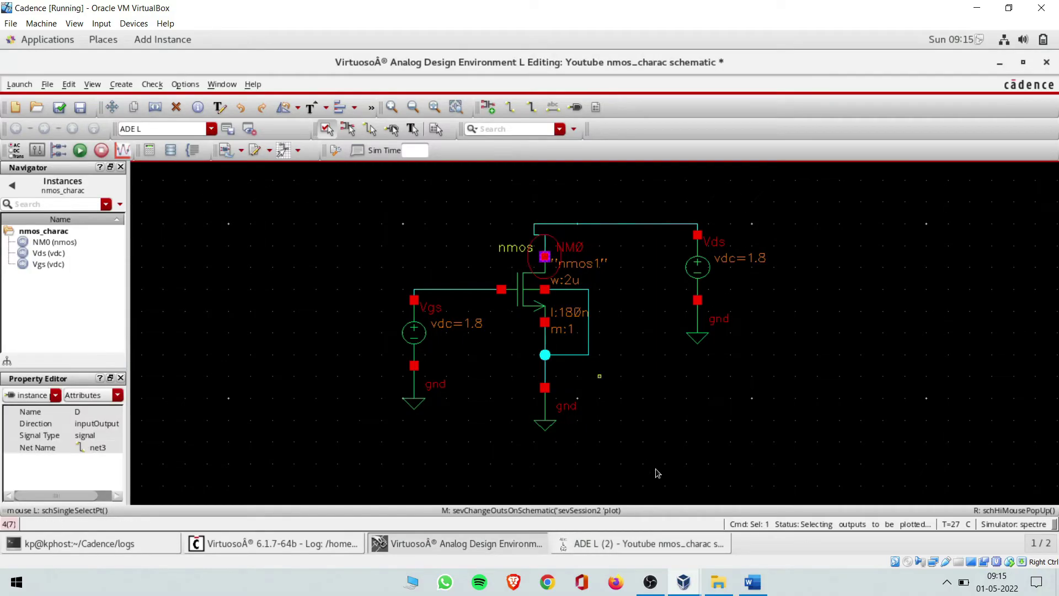
Step: Run the simulation from ADE L and maximize the resulting waveform window
{"action": "left_click", "coordinate": [669, 545]}
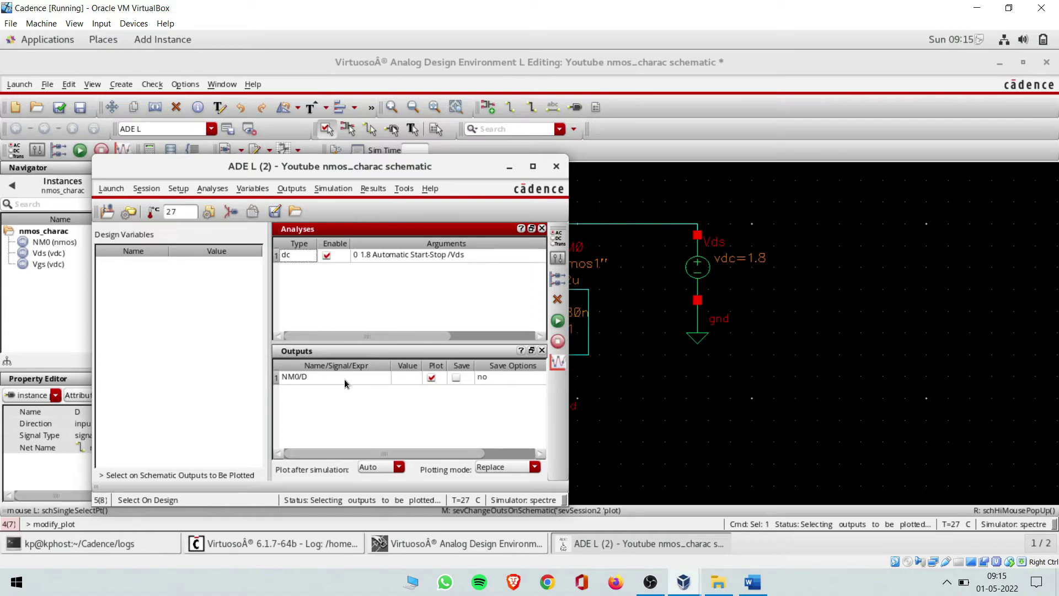
{"action": "left_click", "coordinate": [559, 321]}
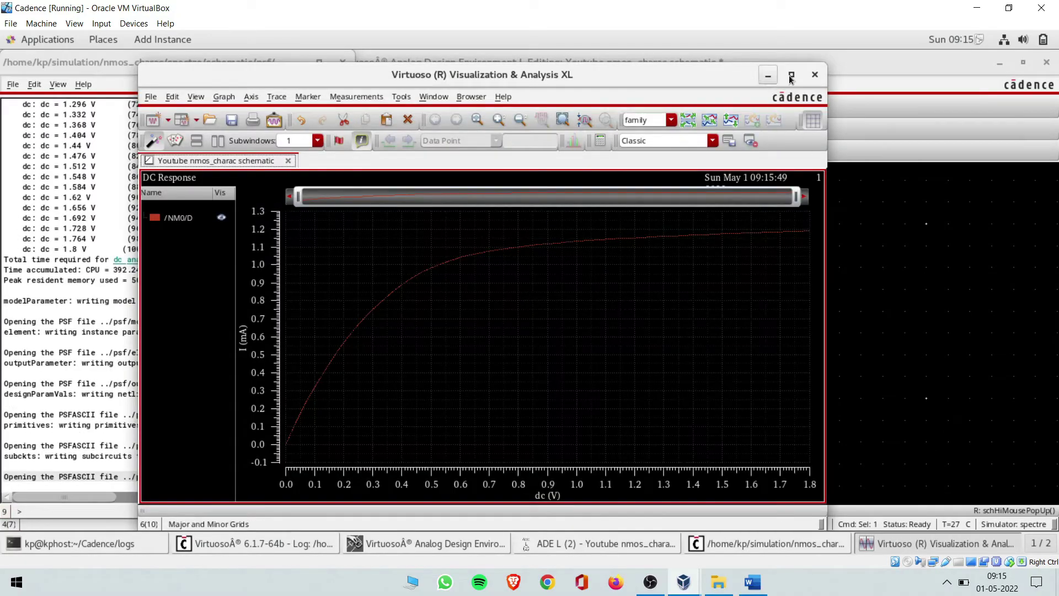
{"action": "left_click", "coordinate": [791, 77]}
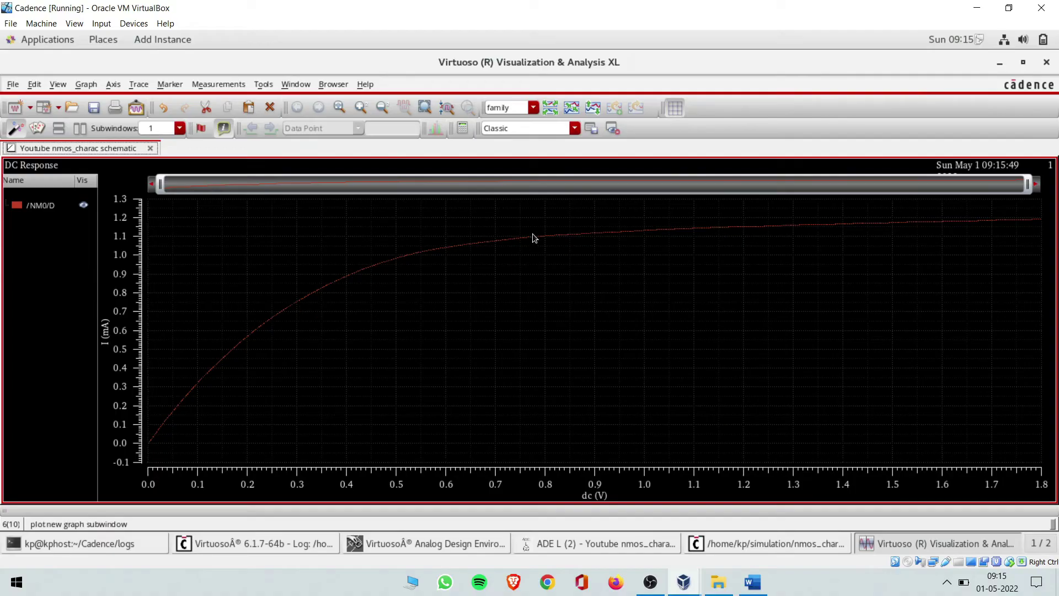
Step: Change the graph's background color to white in its graph properties
{"action": "right_click", "coordinate": [546, 304]}
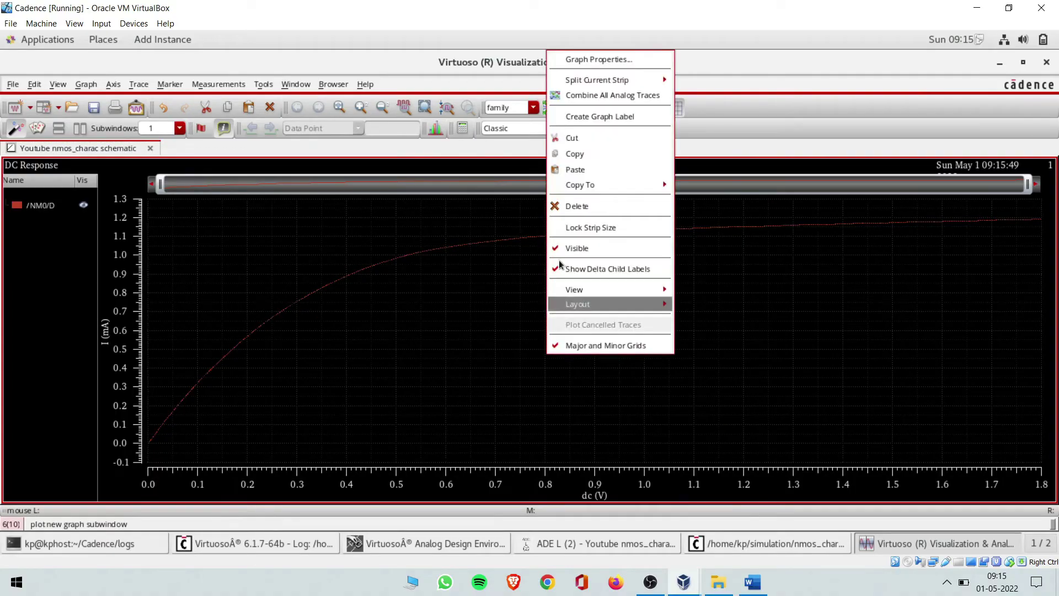
{"action": "left_click", "coordinate": [614, 59]}
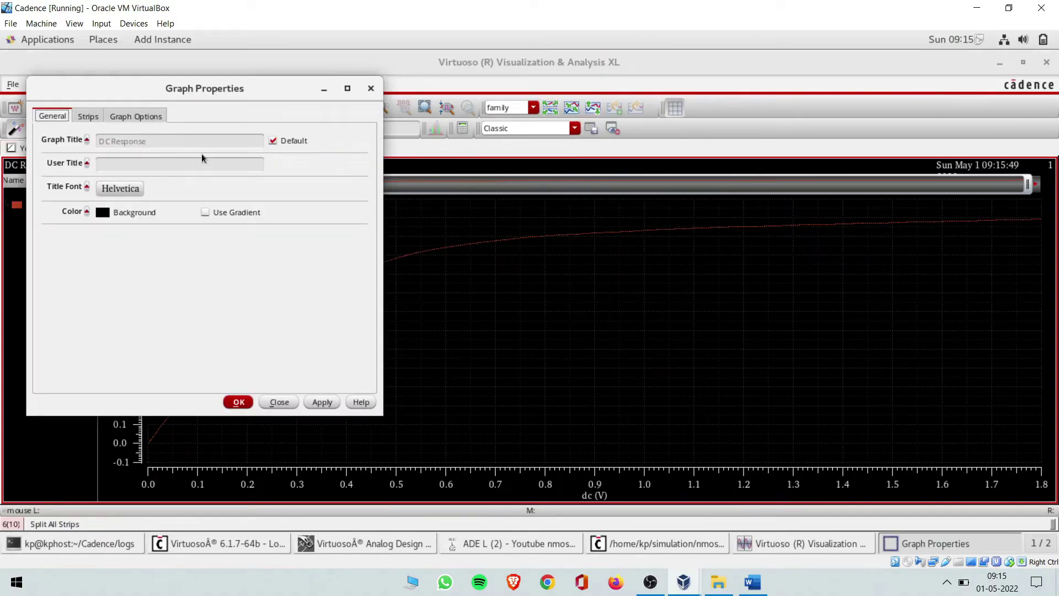
{"action": "left_click", "coordinate": [102, 212]}
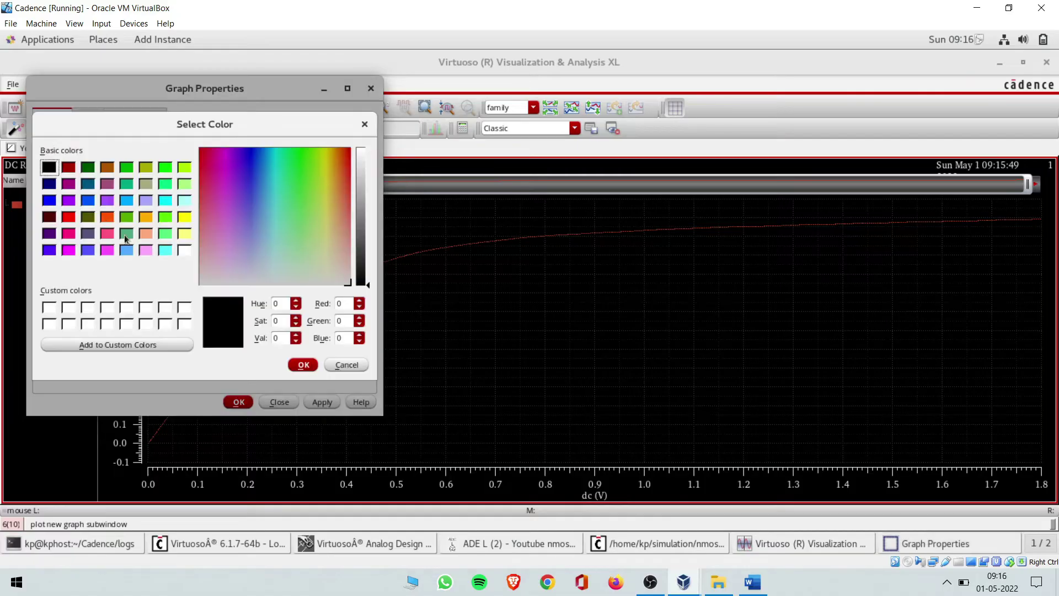
{"action": "left_click", "coordinate": [146, 307]}
{"action": "left_click", "coordinate": [303, 365]}
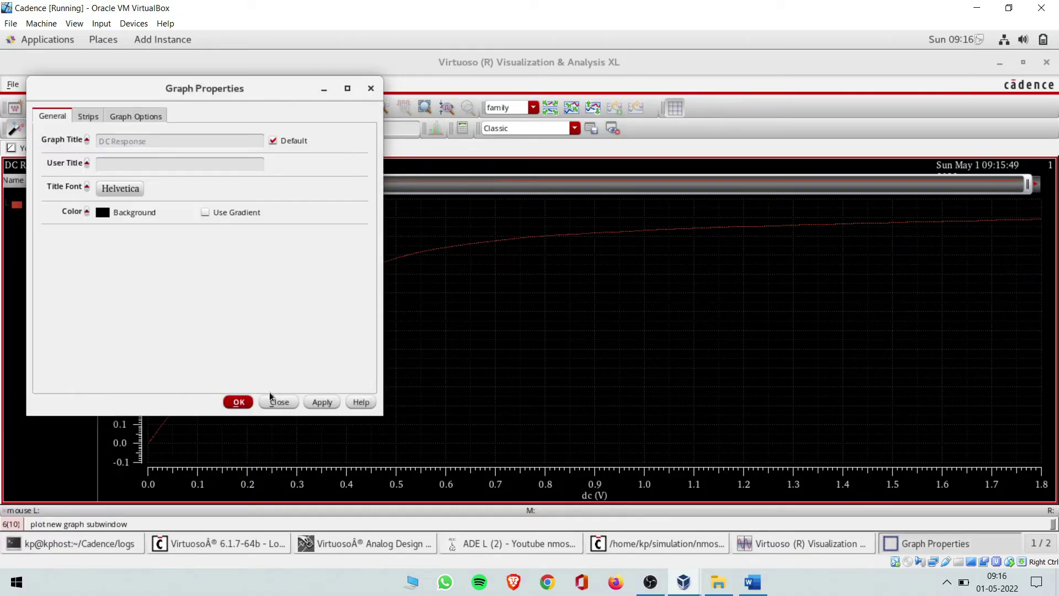
{"action": "left_click", "coordinate": [239, 401]}
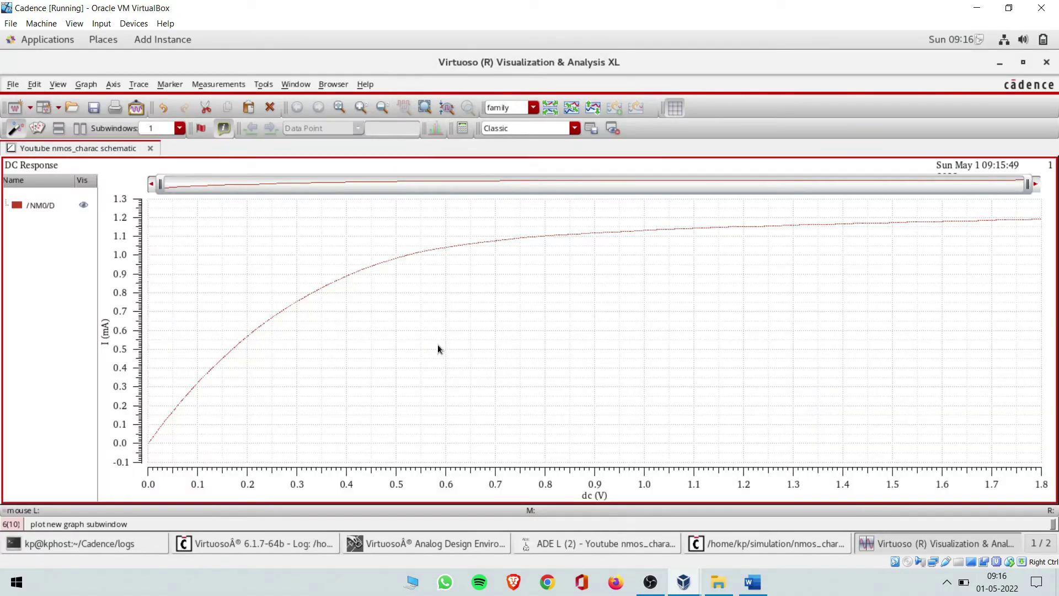
Step: Set the line style of the NM0/D trace to Solid
{"action": "right_click", "coordinate": [519, 241]}
{"action": "mouse_move", "coordinate": [574, 365]}
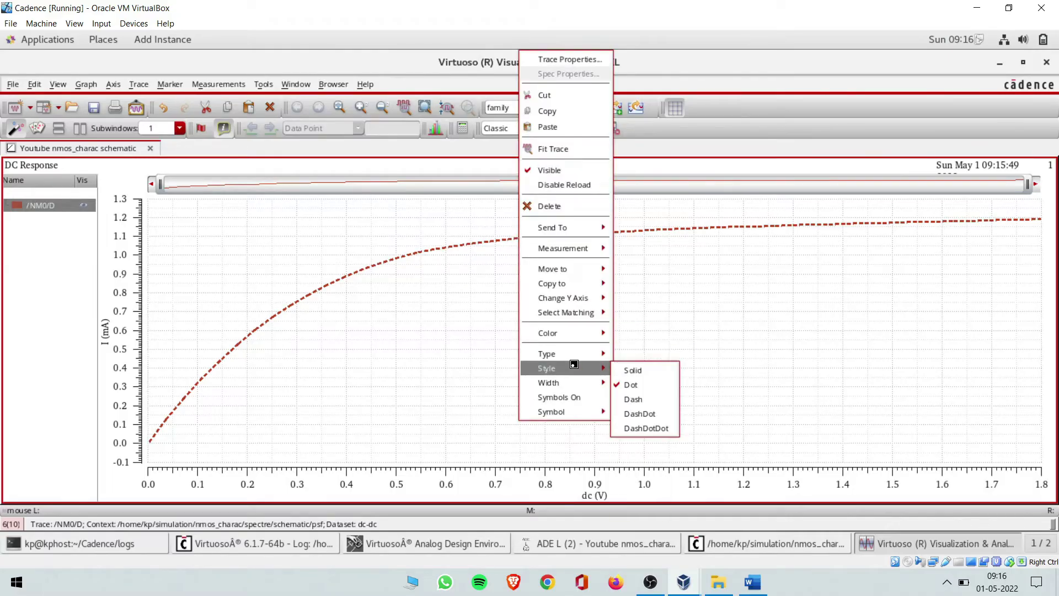
{"action": "left_click", "coordinate": [633, 370]}
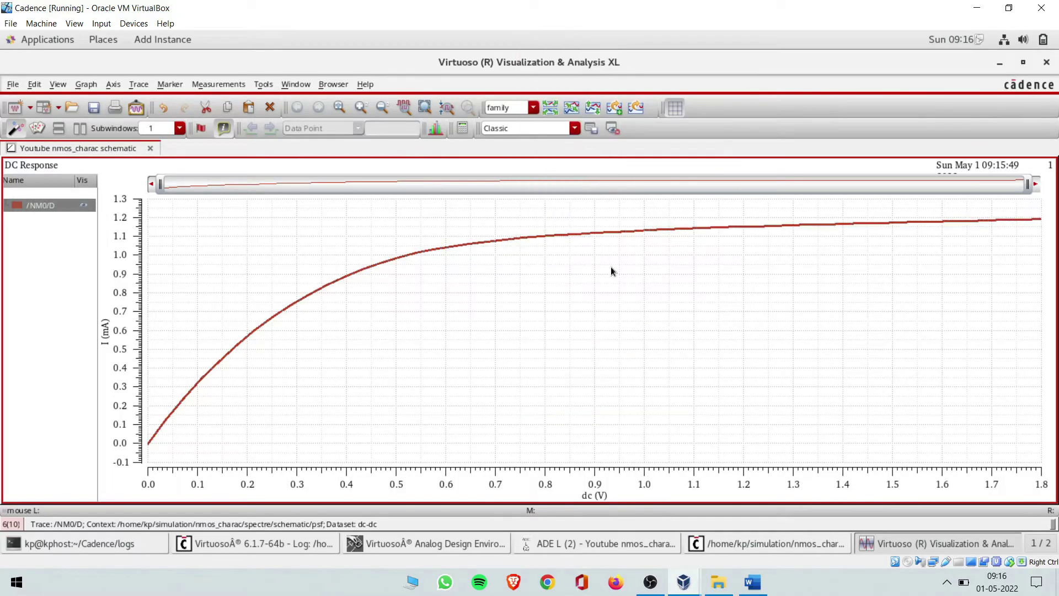
{"action": "left_click", "coordinate": [610, 267]}
{"action": "left_click", "coordinate": [556, 235]}
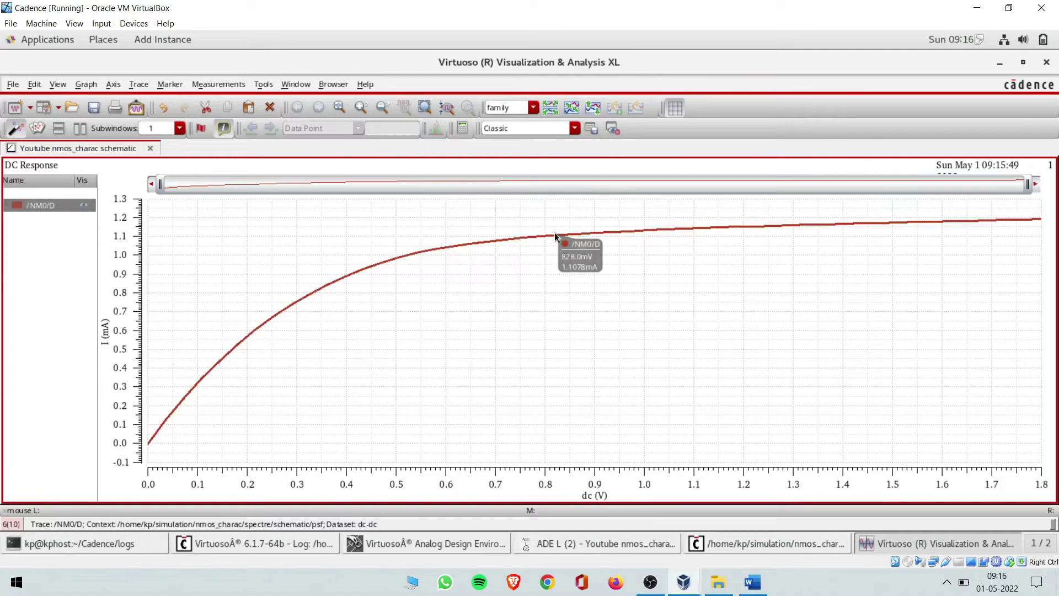
{"action": "right_click", "coordinate": [553, 232]}
{"action": "key", "text": "Escape"}
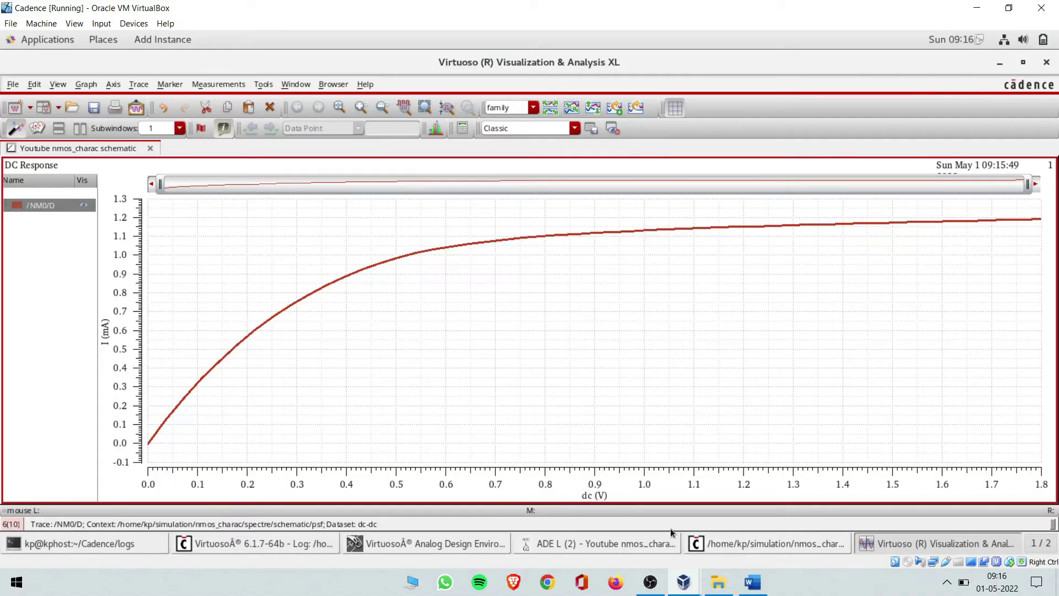
Step: Switch to Chrome and load excalidraw.com in a new tab as a blank drawing canvas
{"action": "left_click", "coordinate": [461, 549]}
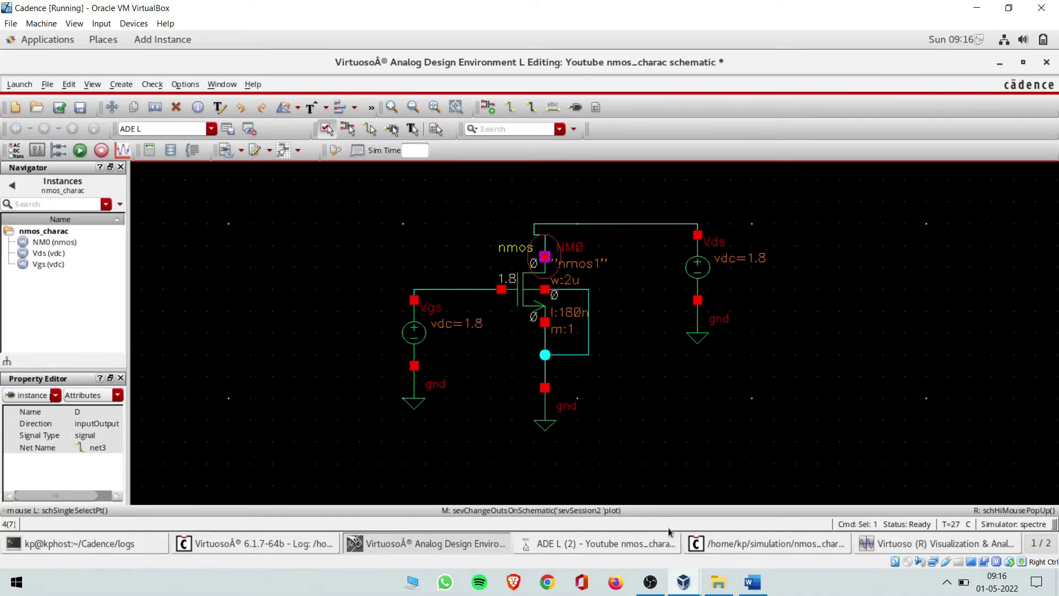
{"action": "left_click", "coordinate": [753, 582]}
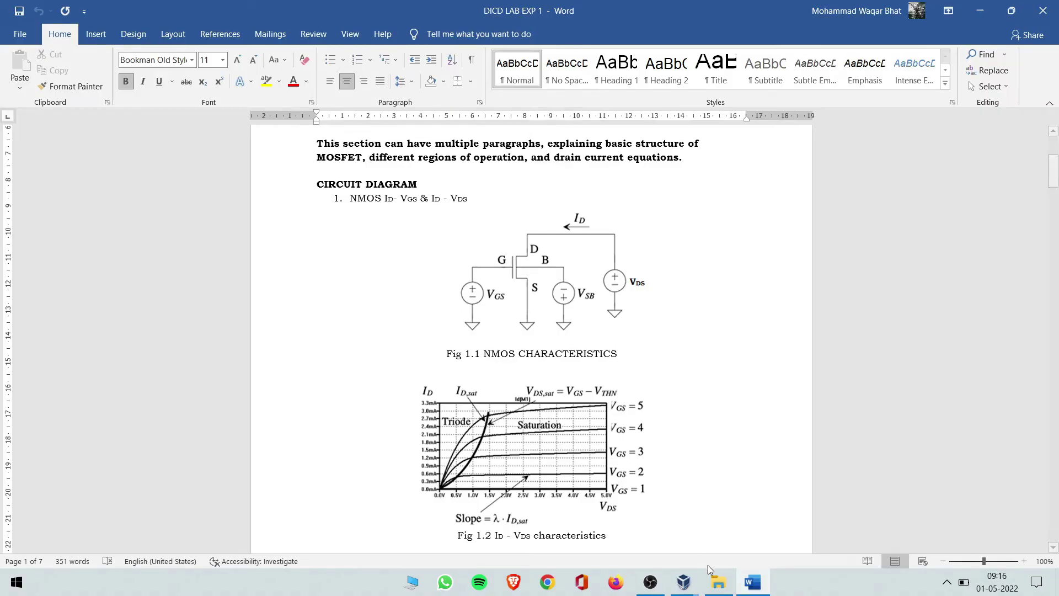
{"action": "left_click", "coordinate": [548, 583]}
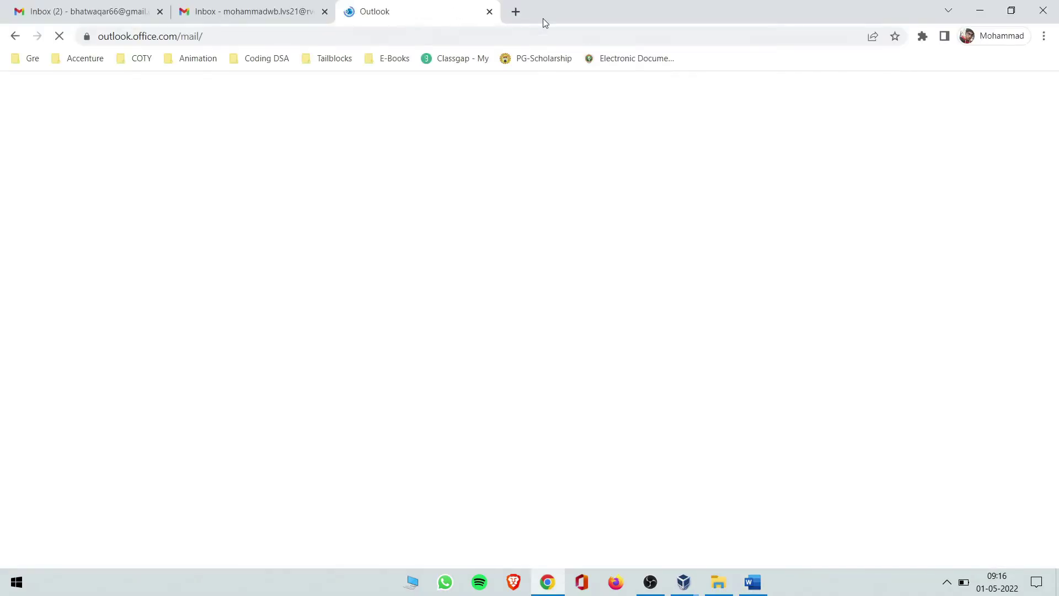
{"action": "left_click", "coordinate": [516, 12]}
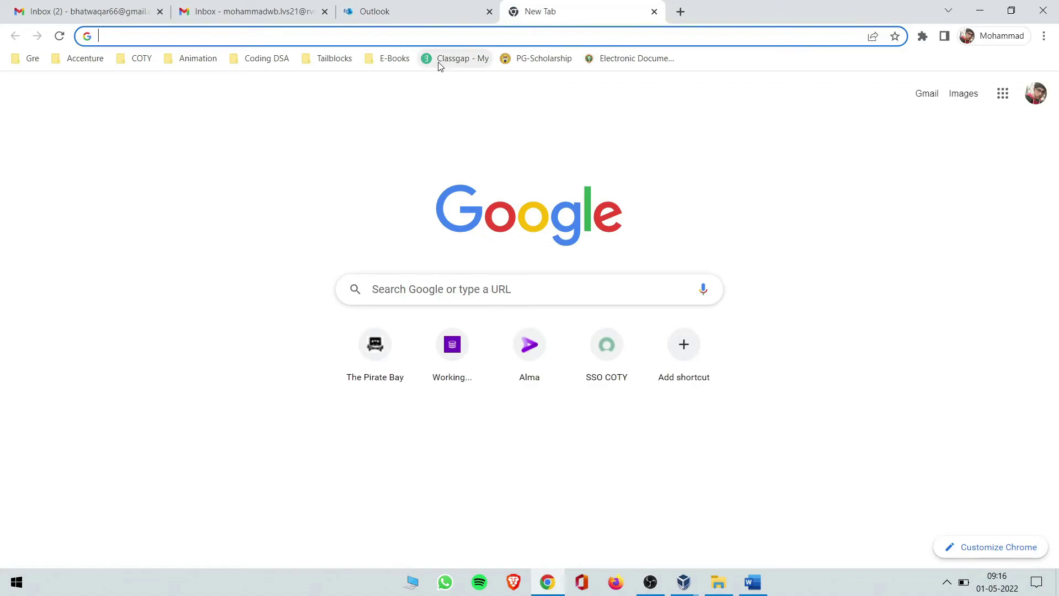
{"action": "type", "text": "ex"}
{"action": "key", "text": "Return"}
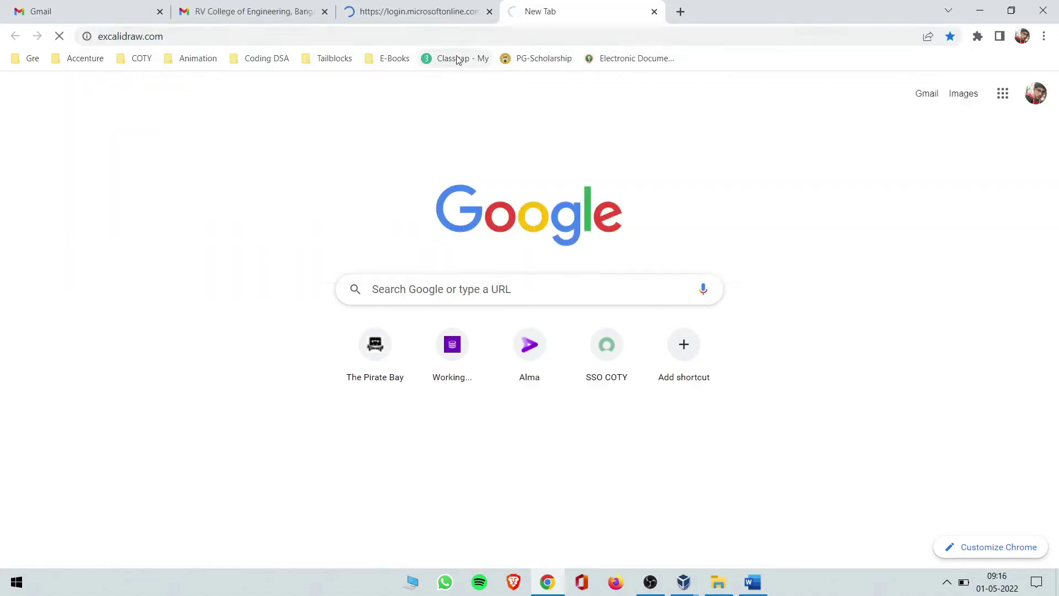
{"action": "scroll", "coordinate": [568, 135], "scroll_direction": "down", "scroll_amount": 10}
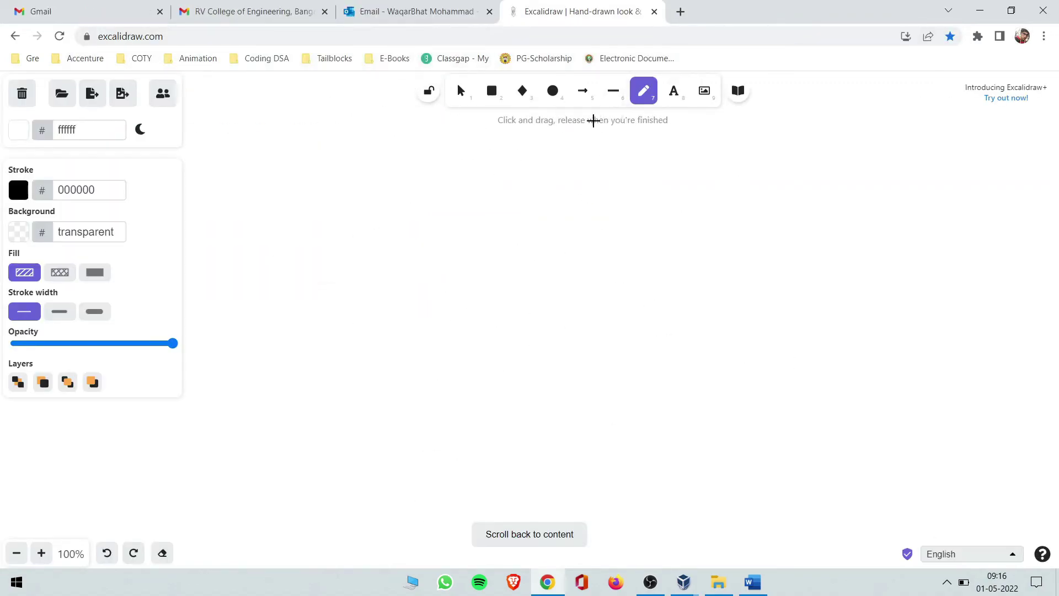
Step: Sketch a freehand pair of graph axes, labelling the vertical one ID and the horizontal one VDS
{"action": "mouse_move", "coordinate": [415, 185]}
{"action": "left_mouse_down"}
{"action": "mouse_move", "coordinate": [418, 329]}
{"action": "mouse_move", "coordinate": [709, 359]}
{"action": "mouse_move", "coordinate": [703, 372]}
{"action": "left_mouse_up"}
{"action": "left_click_drag", "start_coordinate": [354, 161], "coordinate": [378, 205]}
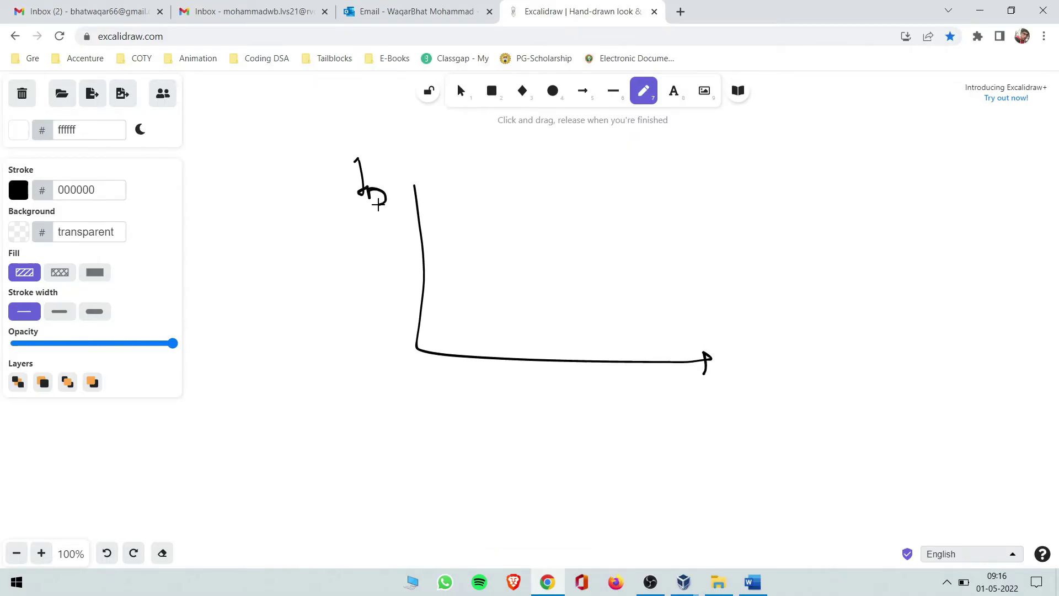
{"action": "mouse_move", "coordinate": [730, 349]}
{"action": "left_mouse_down"}
{"action": "mouse_move", "coordinate": [747, 381]}
{"action": "mouse_move", "coordinate": [749, 351]}
{"action": "left_mouse_up"}
{"action": "mouse_move", "coordinate": [759, 384]}
{"action": "left_mouse_down"}
{"action": "mouse_move", "coordinate": [761, 395]}
{"action": "mouse_move", "coordinate": [783, 391]}
{"action": "mouse_move", "coordinate": [790, 413]}
{"action": "left_mouse_up"}
Step: Draw four saturating curves from the origin with an upward arrow across them, and circle the VGS label beside the highest curve
{"action": "mouse_move", "coordinate": [416, 347]}
{"action": "left_mouse_down"}
{"action": "mouse_move", "coordinate": [447, 266]}
{"action": "mouse_move", "coordinate": [488, 229]}
{"action": "mouse_move", "coordinate": [570, 200]}
{"action": "mouse_move", "coordinate": [691, 194]}
{"action": "mouse_move", "coordinate": [727, 175]}
{"action": "mouse_move", "coordinate": [748, 199]}
{"action": "mouse_move", "coordinate": [754, 179]}
{"action": "mouse_move", "coordinate": [757, 190]}
{"action": "mouse_move", "coordinate": [788, 175]}
{"action": "mouse_move", "coordinate": [826, 196]}
{"action": "left_mouse_up"}
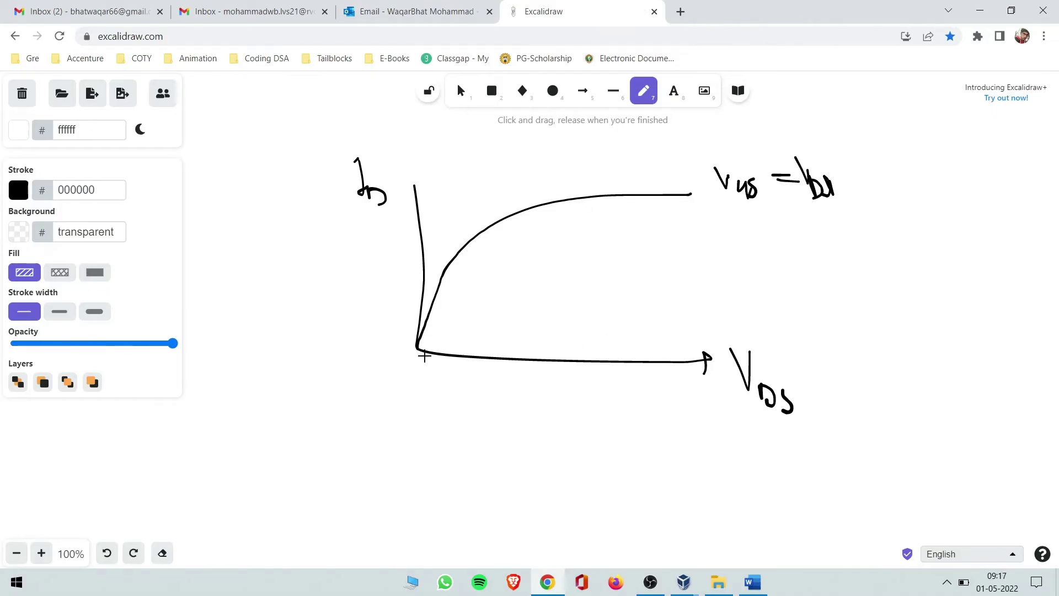
{"action": "mouse_move", "coordinate": [426, 342]}
{"action": "left_mouse_down"}
{"action": "mouse_move", "coordinate": [472, 319]}
{"action": "mouse_move", "coordinate": [653, 314]}
{"action": "left_mouse_up"}
{"action": "mouse_move", "coordinate": [420, 346]}
{"action": "left_mouse_down"}
{"action": "mouse_move", "coordinate": [586, 278]}
{"action": "mouse_move", "coordinate": [431, 327]}
{"action": "mouse_move", "coordinate": [597, 240]}
{"action": "left_mouse_up"}
{"action": "mouse_move", "coordinate": [571, 346]}
{"action": "left_mouse_down"}
{"action": "mouse_move", "coordinate": [566, 182]}
{"action": "mouse_move", "coordinate": [553, 193]}
{"action": "mouse_move", "coordinate": [575, 182]}
{"action": "left_mouse_up"}
{"action": "mouse_move", "coordinate": [838, 162]}
{"action": "left_mouse_down"}
{"action": "mouse_move", "coordinate": [737, 147]}
{"action": "mouse_move", "coordinate": [778, 221]}
{"action": "mouse_move", "coordinate": [833, 168]}
{"action": "left_mouse_up"}
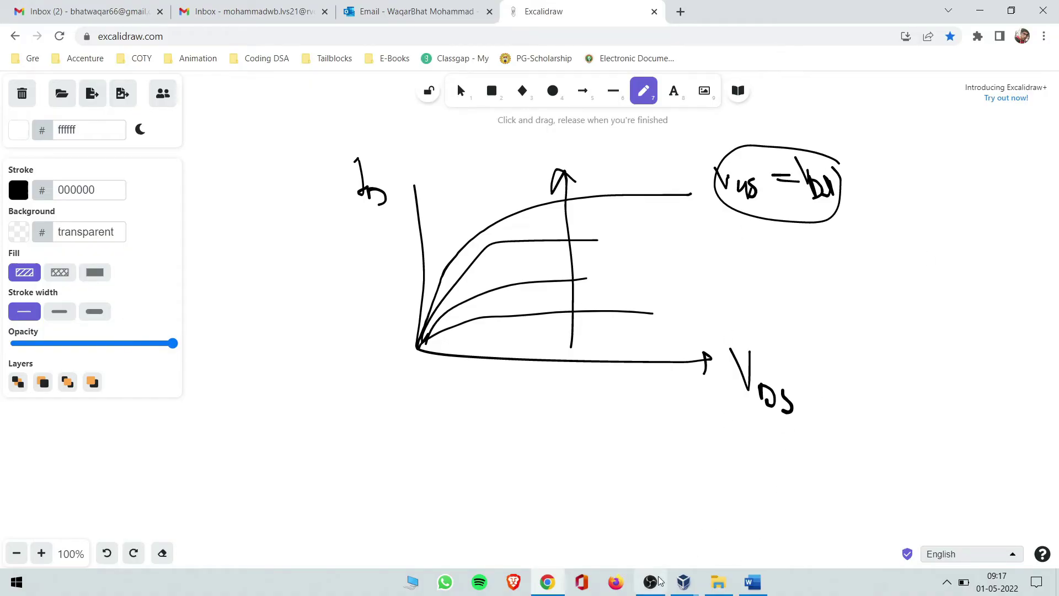
Step: Switch back to the Virtuoso schematic, set the Vgs source's DC voltage to the variable Vgs, and check and save the design
{"action": "mouse_move", "coordinate": [684, 582]}
{"action": "left_click", "coordinate": [720, 526]}
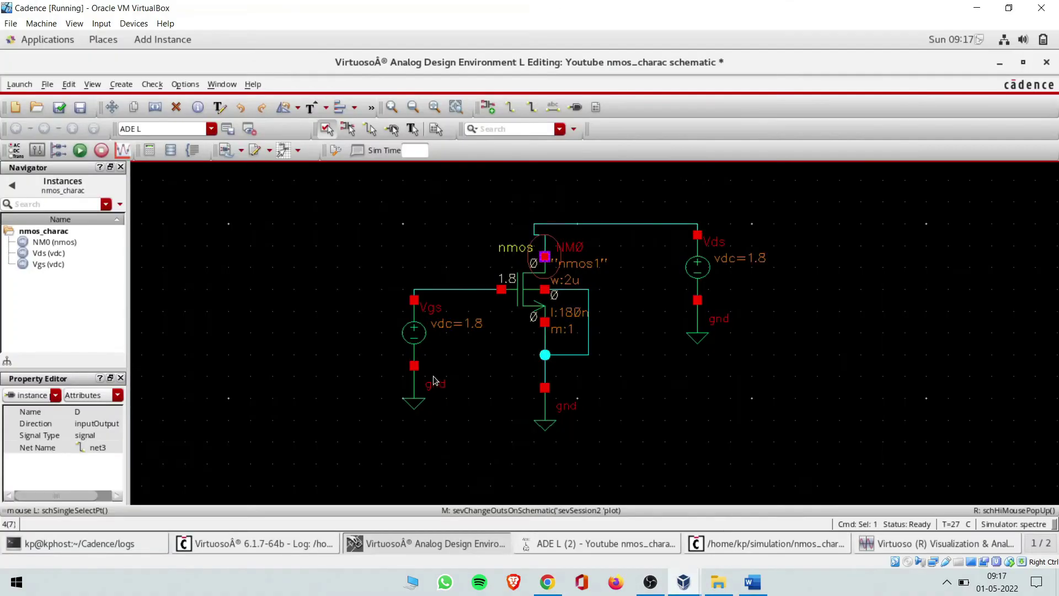
{"action": "left_click", "coordinate": [413, 336]}
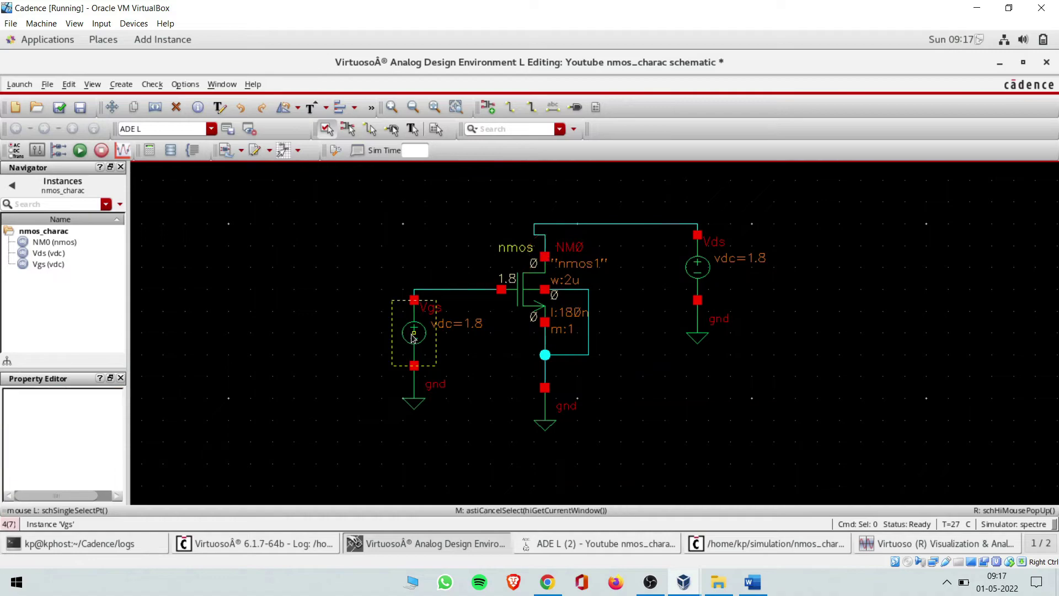
{"action": "key", "text": "q"}
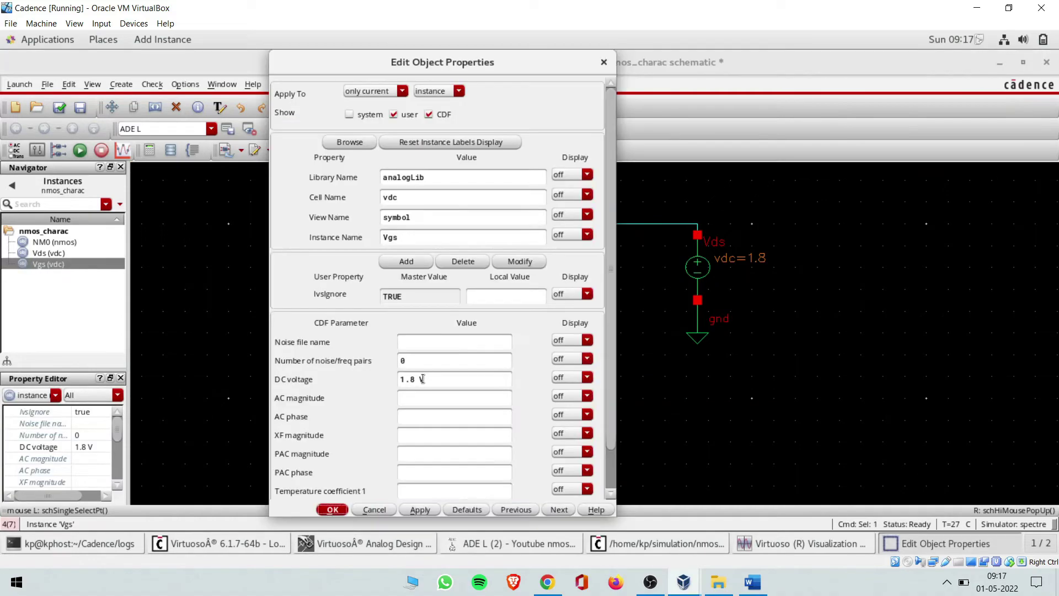
{"action": "left_click_drag", "start_coordinate": [431, 380], "coordinate": [385, 383]}
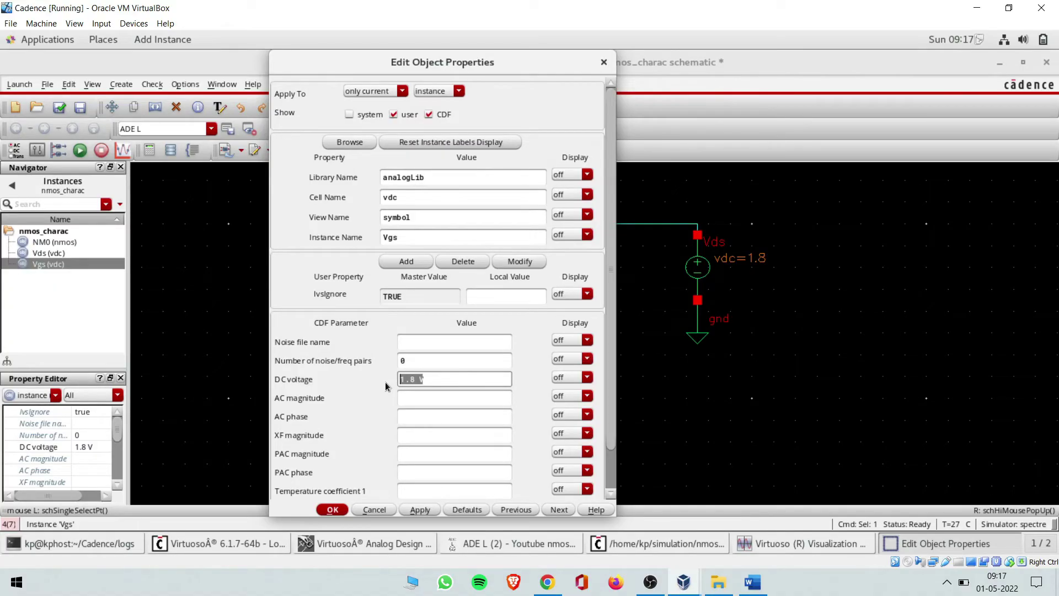
{"action": "type", "text": "Vgs"}
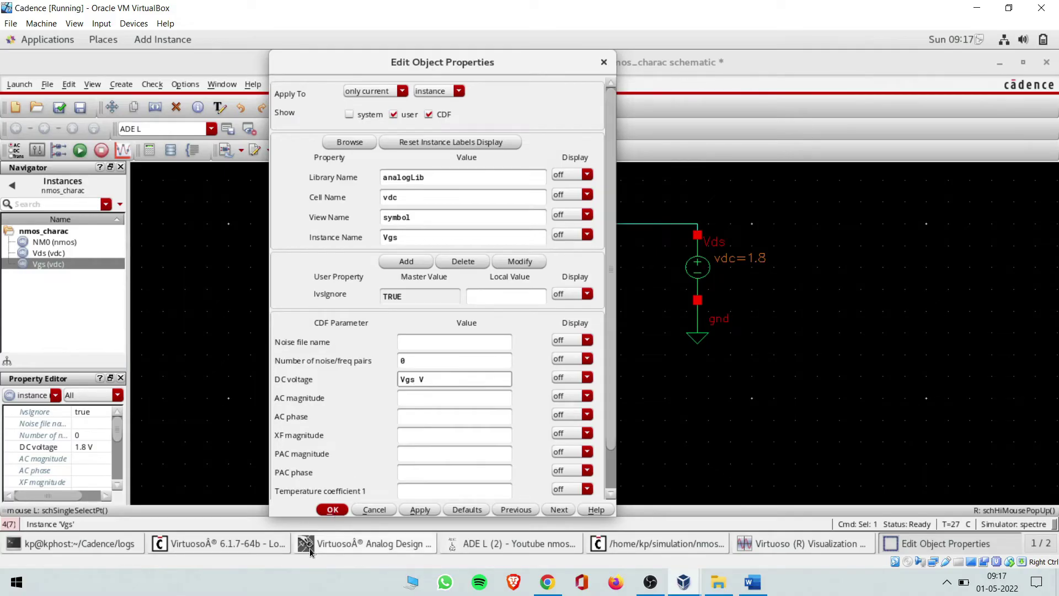
{"action": "left_click", "coordinate": [334, 510]}
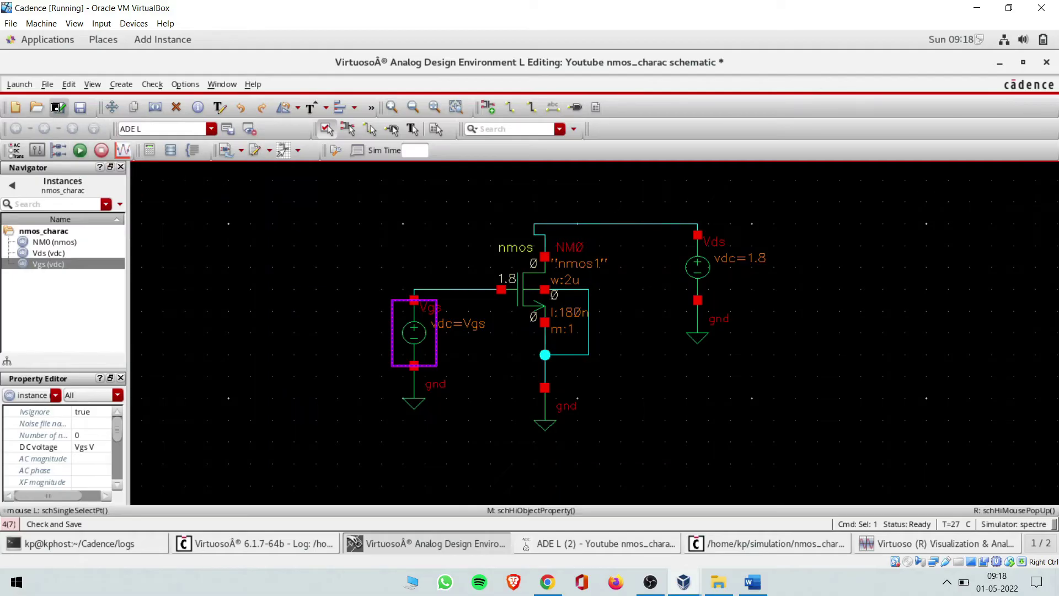
{"action": "left_click", "coordinate": [60, 108]}
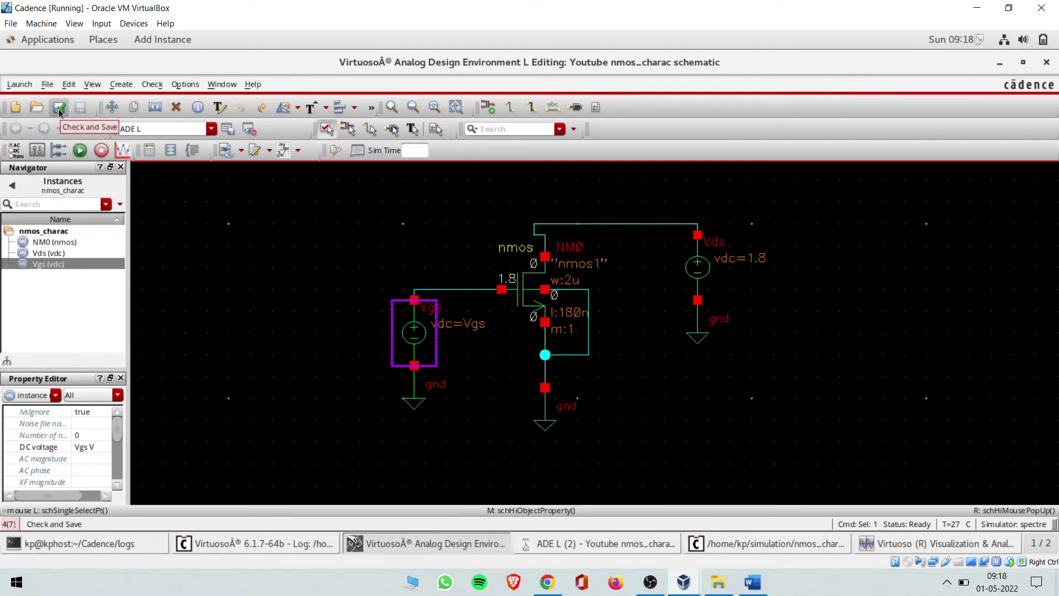
Step: Copy the schematic's design variables from the cellview into the ADE L session
{"action": "left_click", "coordinate": [562, 546]}
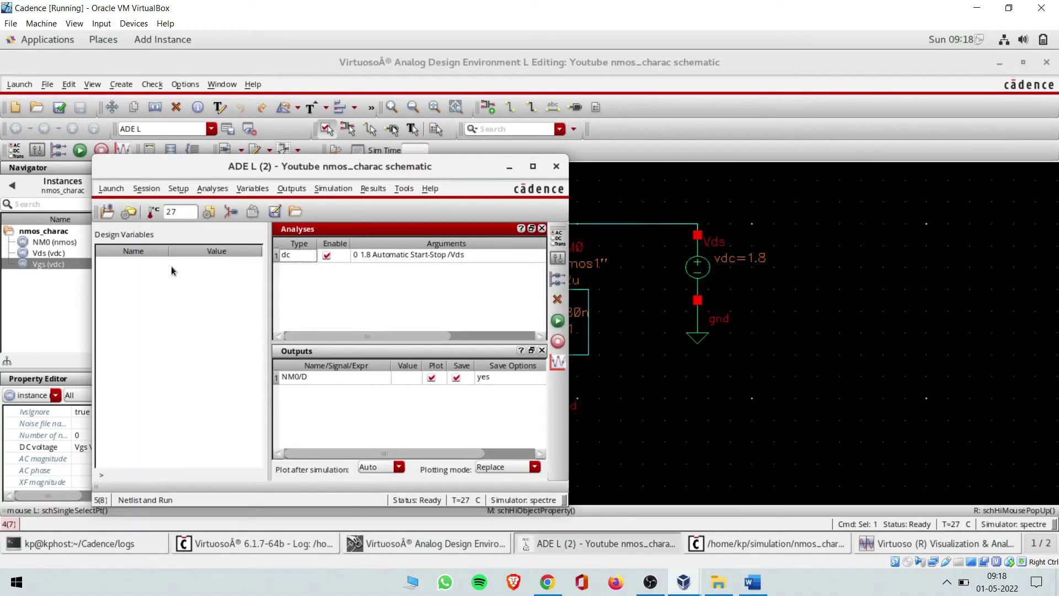
{"action": "left_click", "coordinate": [121, 279]}
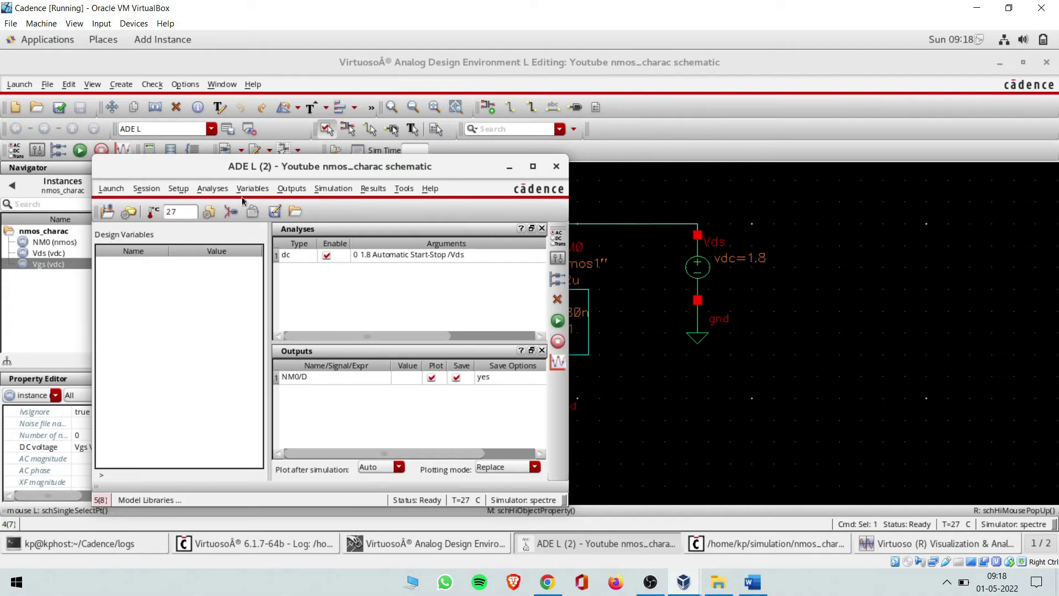
{"action": "left_click", "coordinate": [653, 397]}
{"action": "left_click", "coordinate": [468, 343]}
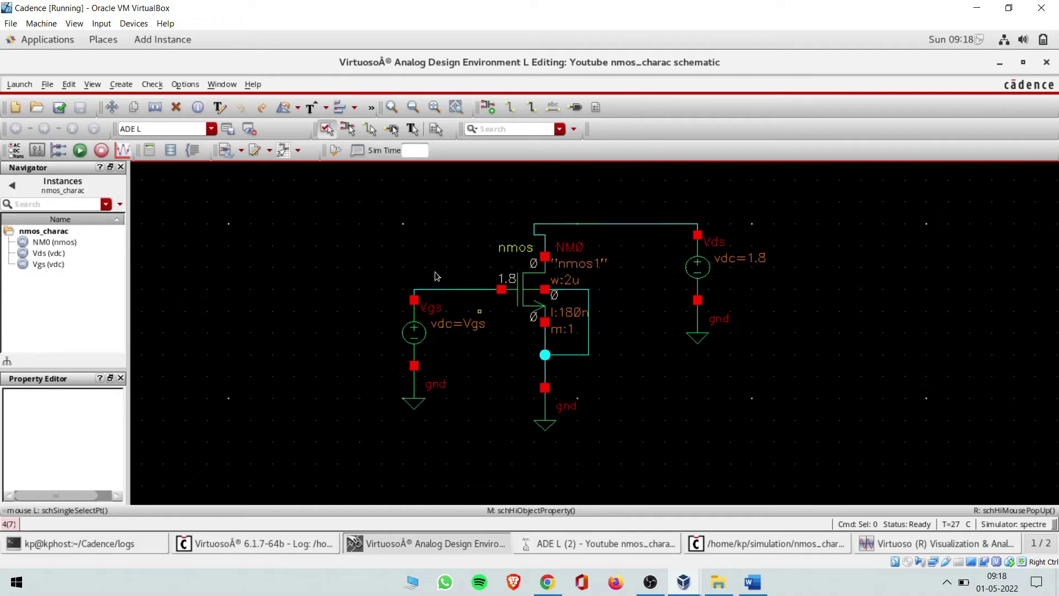
{"action": "left_click", "coordinate": [675, 332]}
{"action": "left_click", "coordinate": [613, 545]}
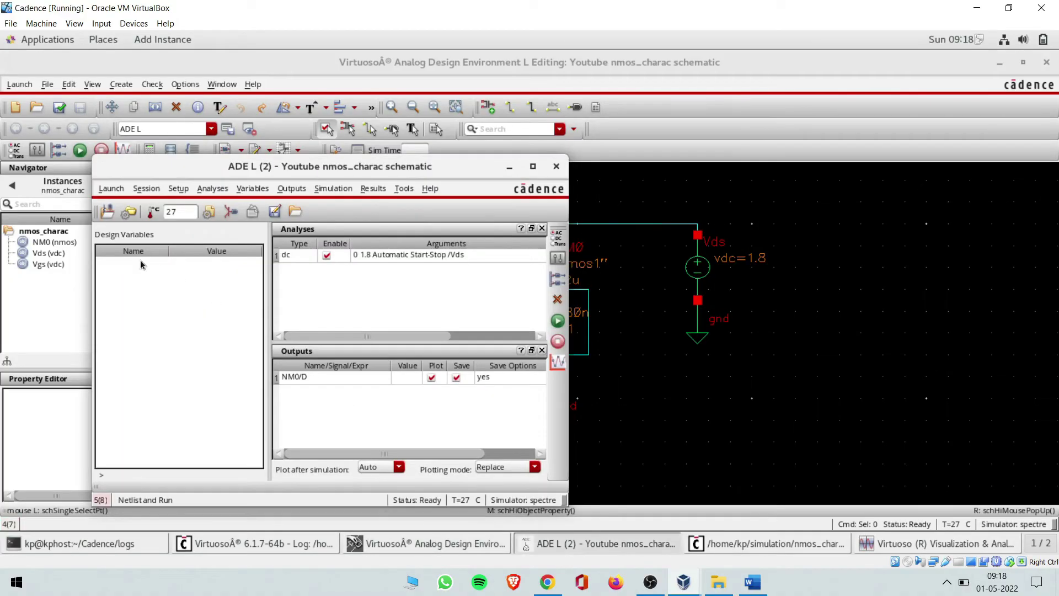
{"action": "left_click", "coordinate": [253, 190]}
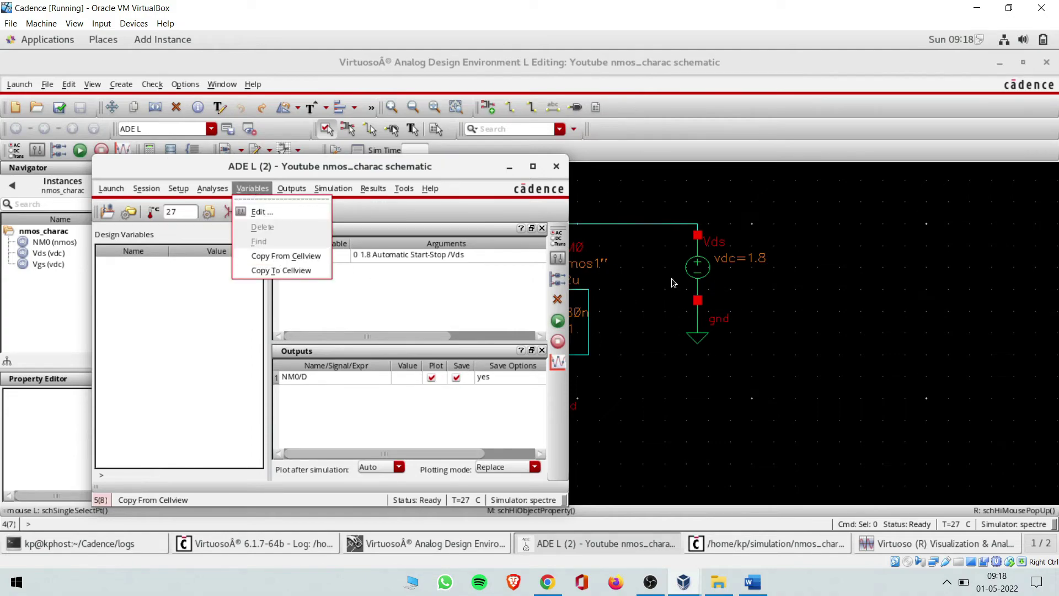
{"action": "left_click", "coordinate": [270, 257]}
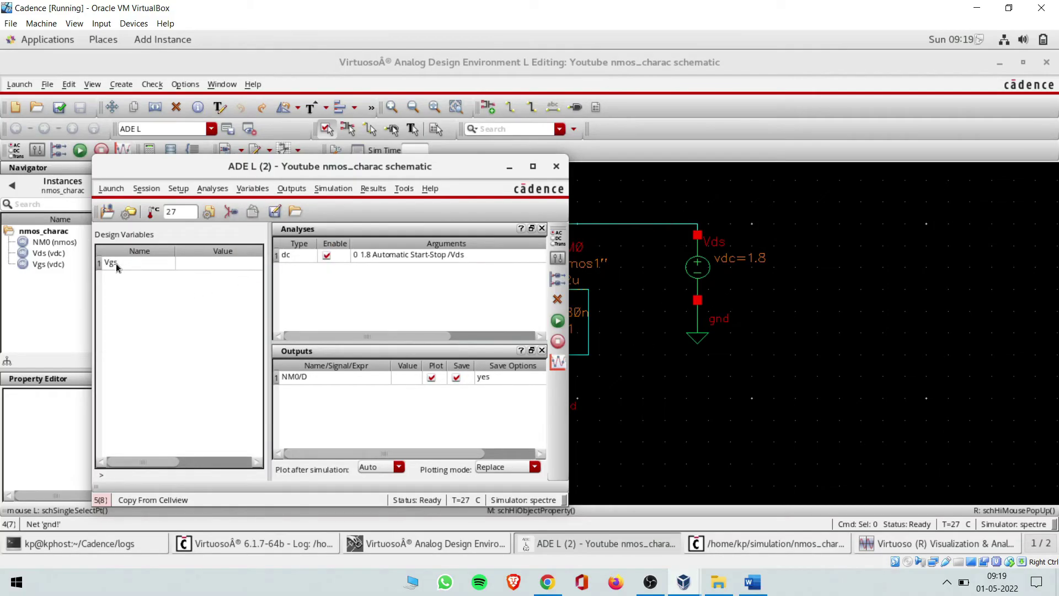
Step: Give the Vgs design variable a value of 1.8 in ADE L
{"action": "double_click", "coordinate": [216, 263]}
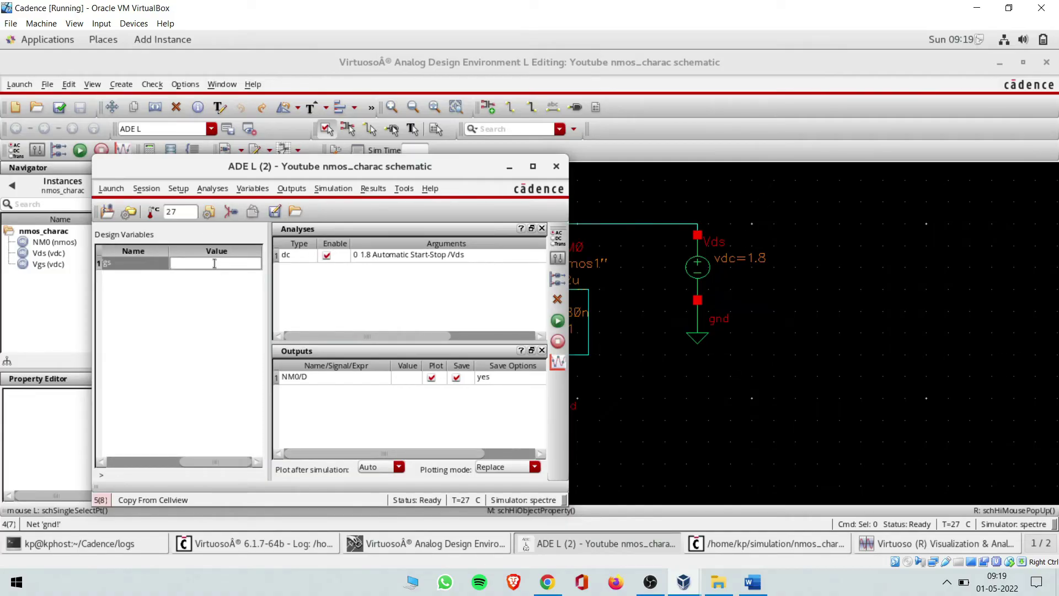
{"action": "left_click", "coordinate": [218, 290]}
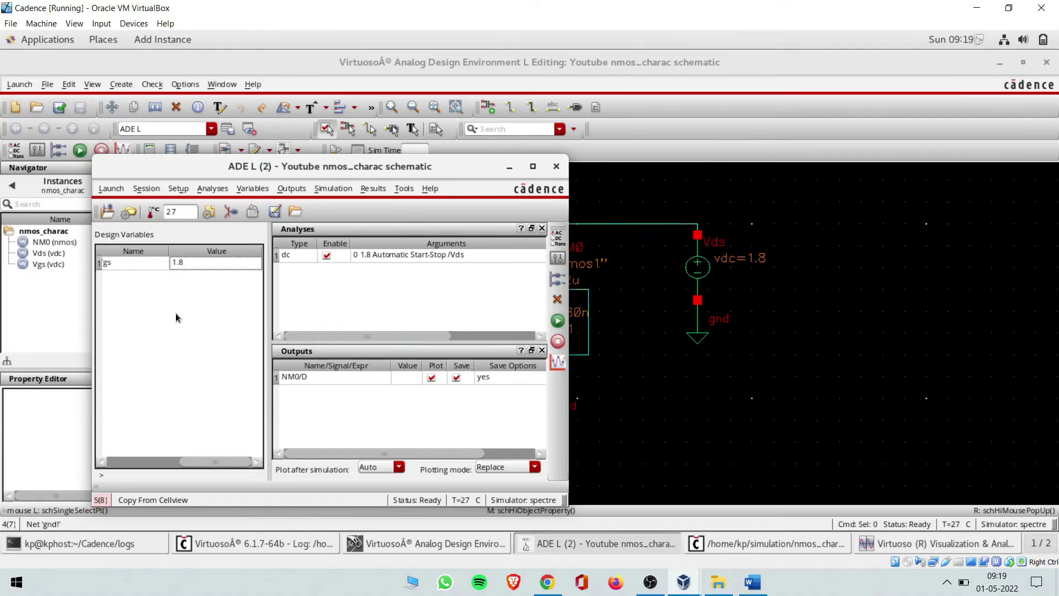
{"action": "left_click_drag", "start_coordinate": [206, 462], "coordinate": [141, 461]}
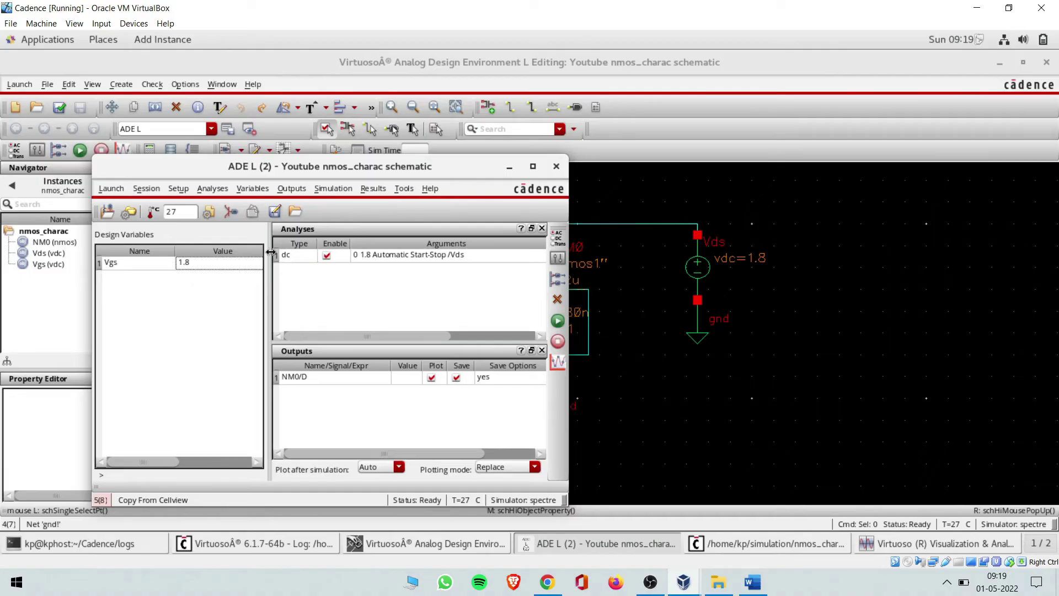
Step: Start a Parametric Analysis from ADE L and choose Vgs as the variable to sweep
{"action": "left_click", "coordinate": [401, 189]}
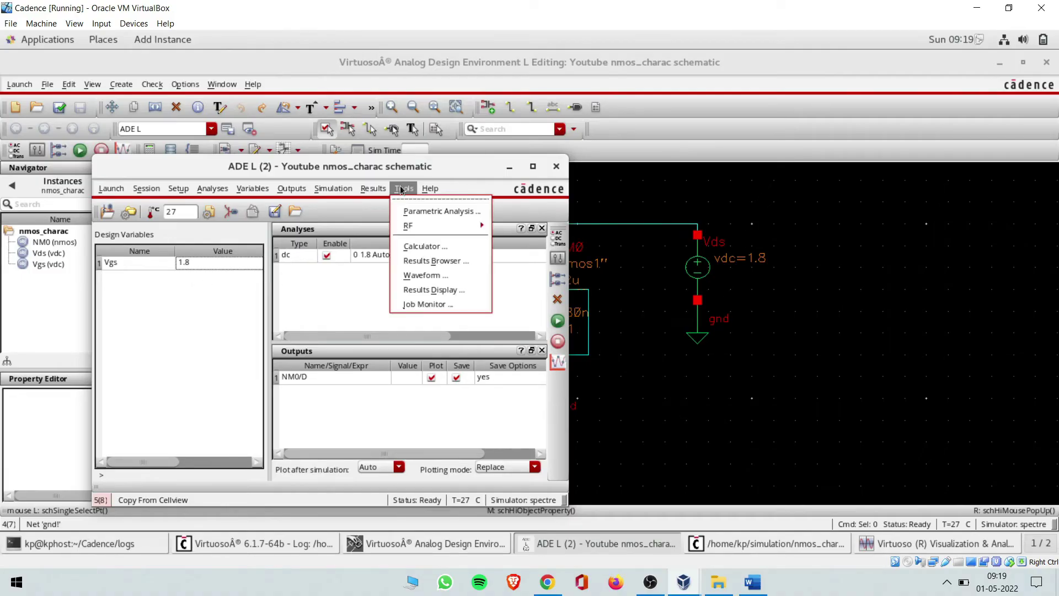
{"action": "left_click", "coordinate": [436, 210]}
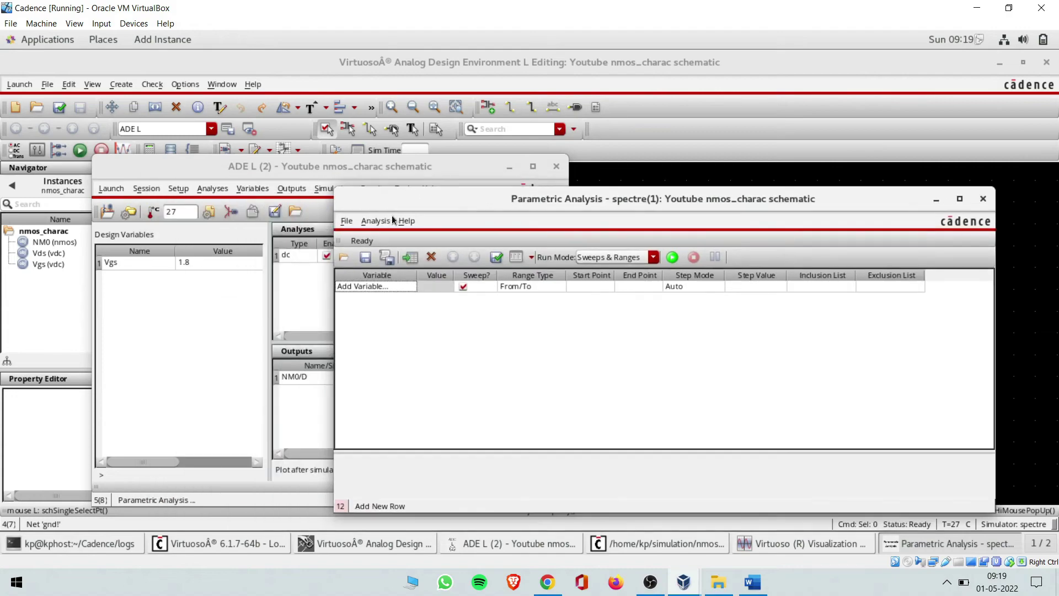
{"action": "left_click", "coordinate": [390, 285]}
{"action": "left_click", "coordinate": [410, 286]}
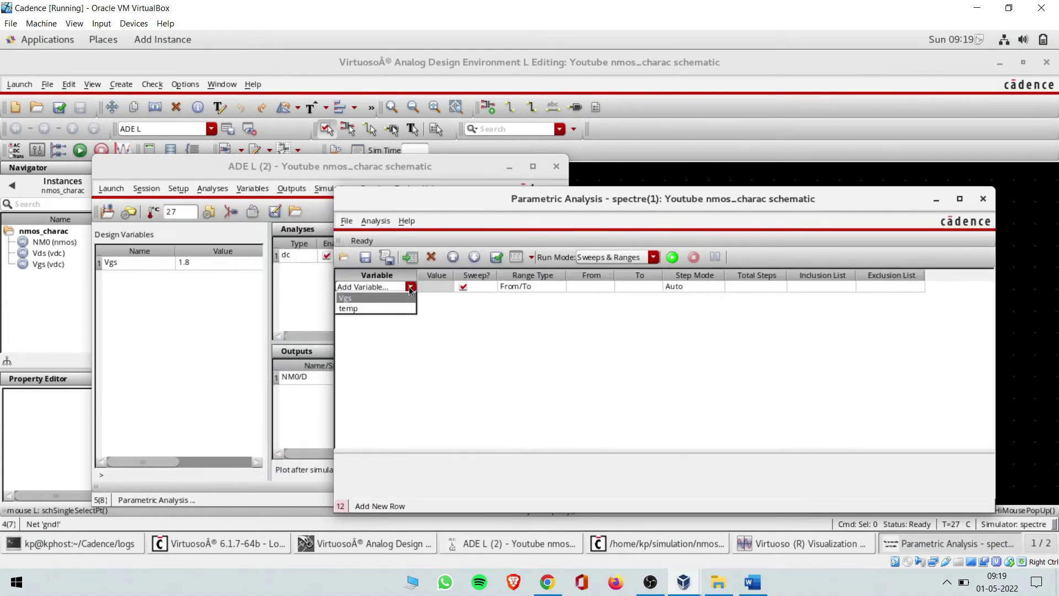
{"action": "left_click", "coordinate": [350, 299]}
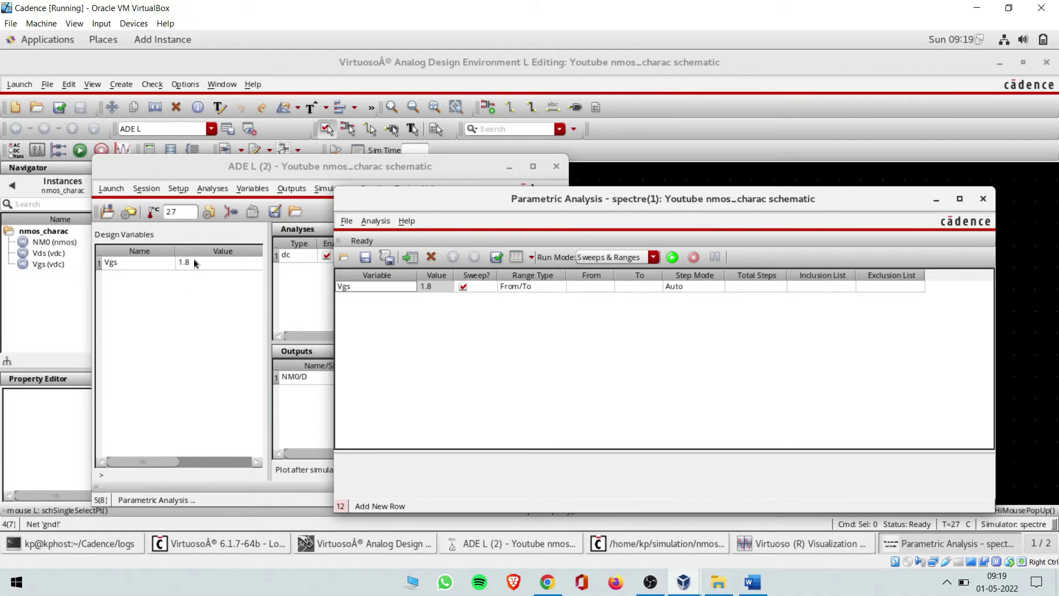
Step: Set the Vgs parametric sweep range from 0 to 1.8
{"action": "left_click_drag", "start_coordinate": [593, 200], "coordinate": [581, 194]}
{"action": "double_click", "coordinate": [574, 277]}
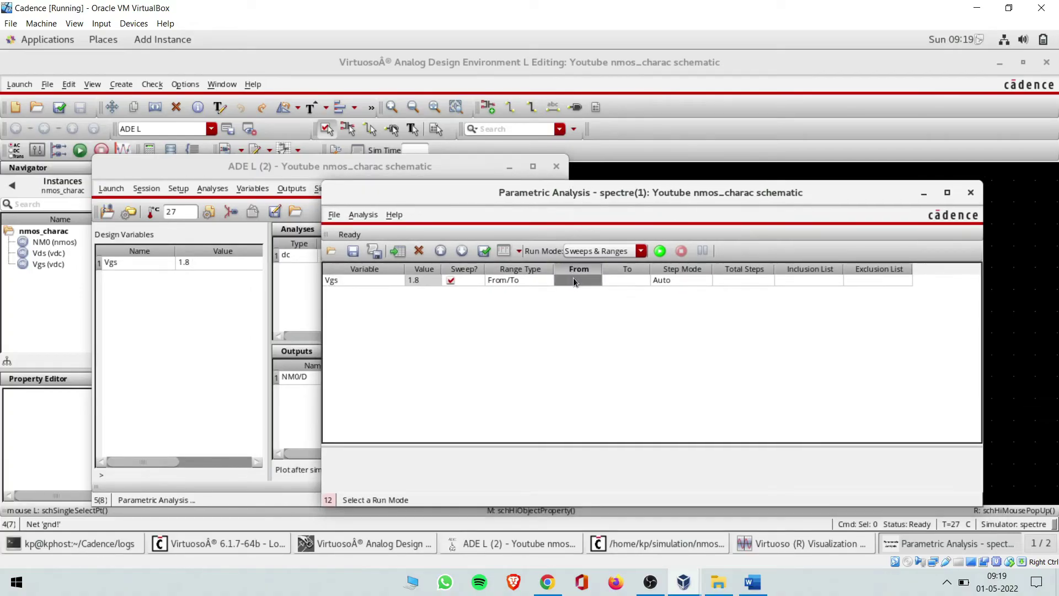
{"action": "type", "text": "0"}
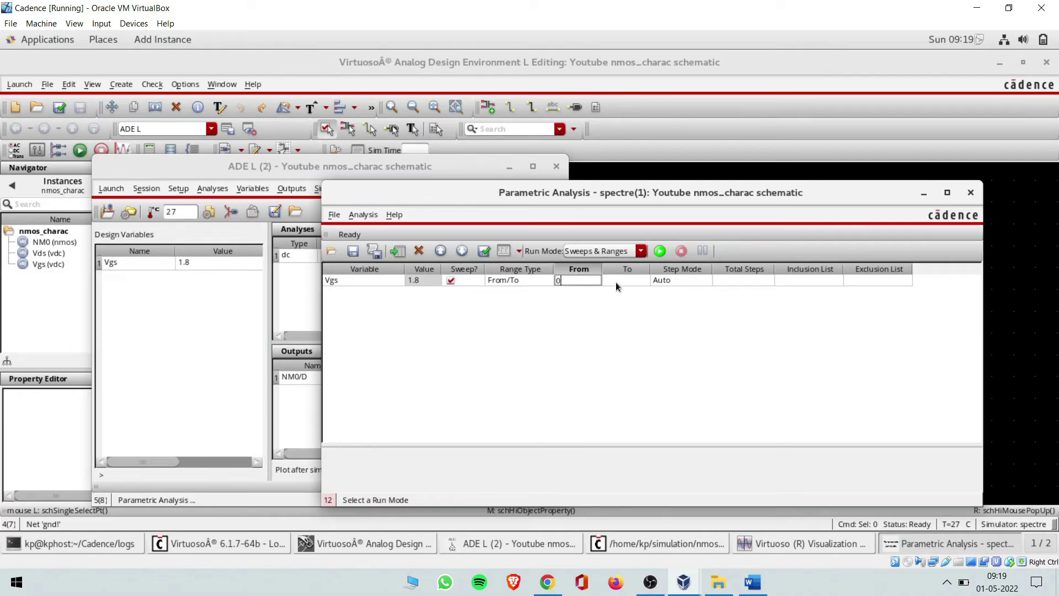
{"action": "double_click", "coordinate": [630, 282]}
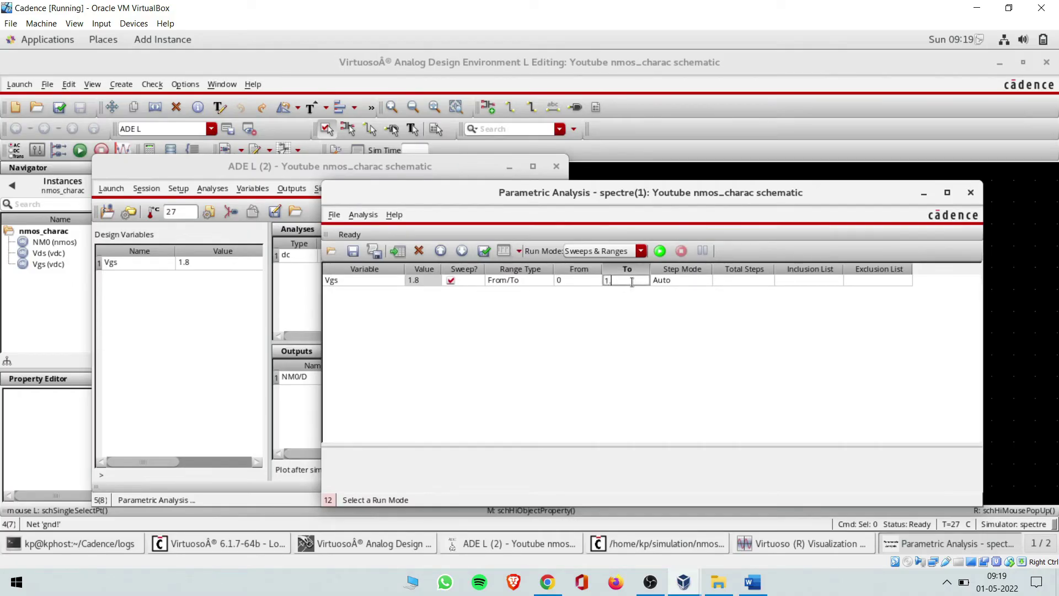
Step: Set the Vgs parametric sweep to Linear Steps with a step size of 0.3
{"action": "double_click", "coordinate": [665, 279]}
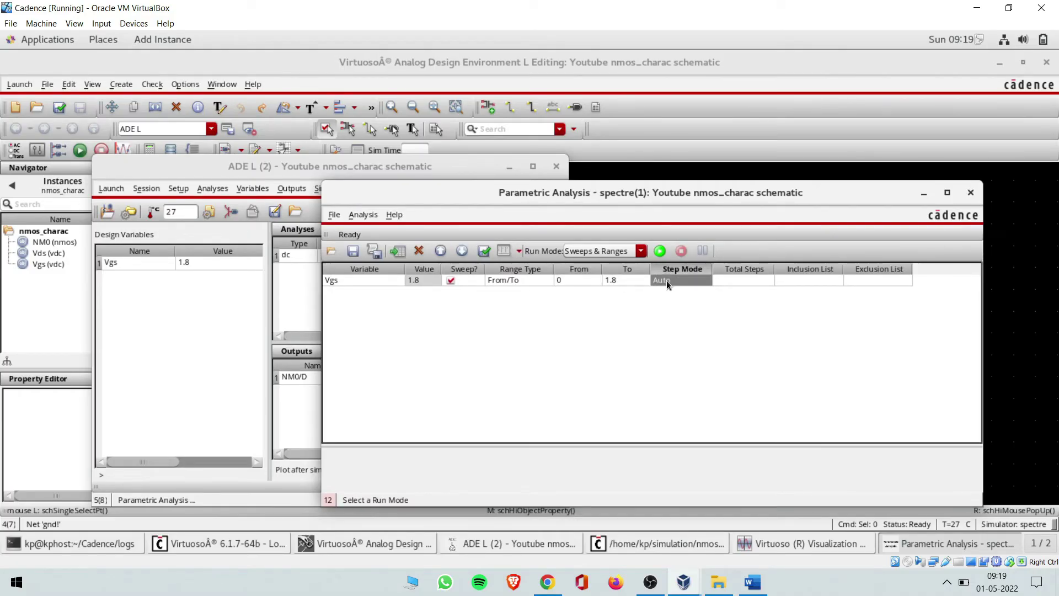
{"action": "left_click", "coordinate": [696, 282]}
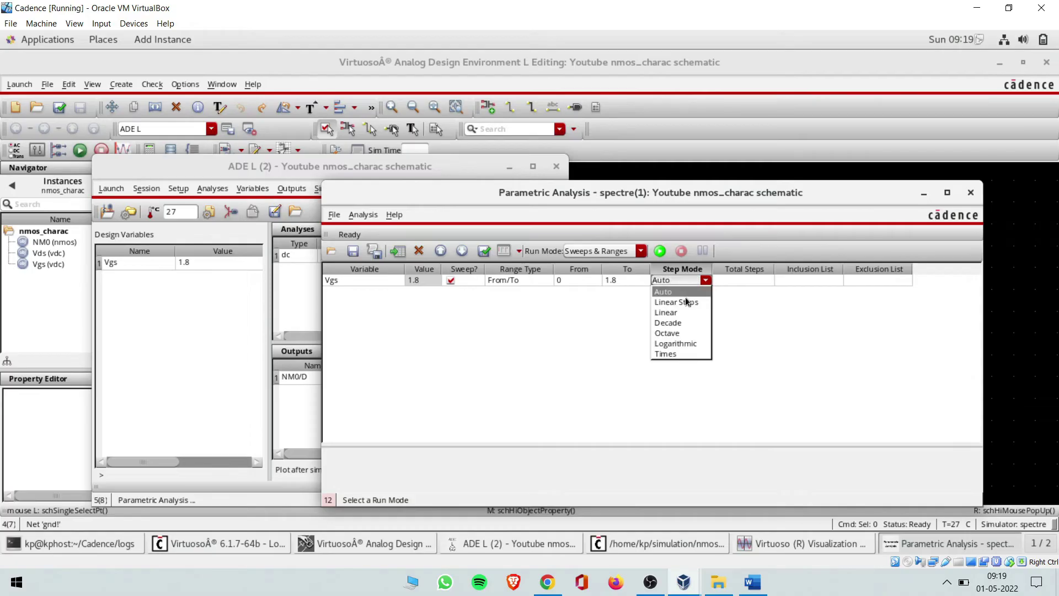
{"action": "left_click", "coordinate": [685, 301]}
{"action": "double_click", "coordinate": [740, 280]}
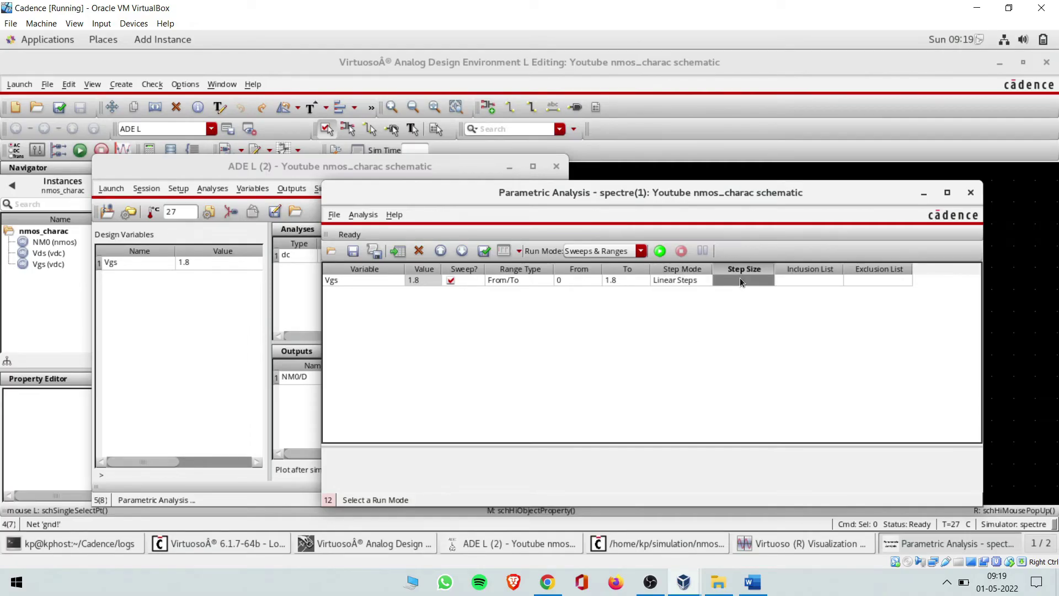
{"action": "key", "text": "Escape"}
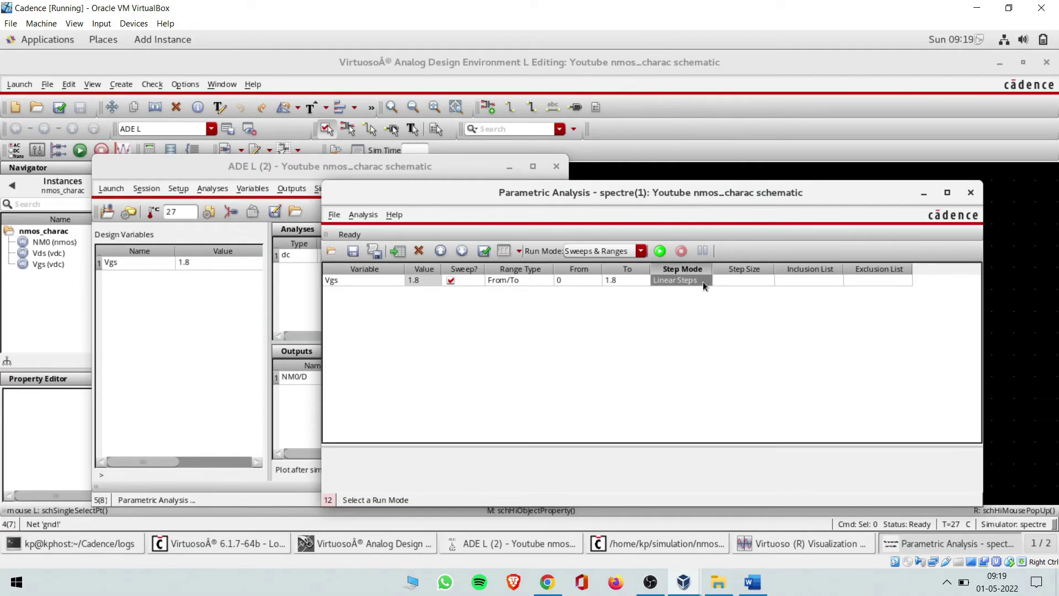
{"action": "double_click", "coordinate": [734, 279]}
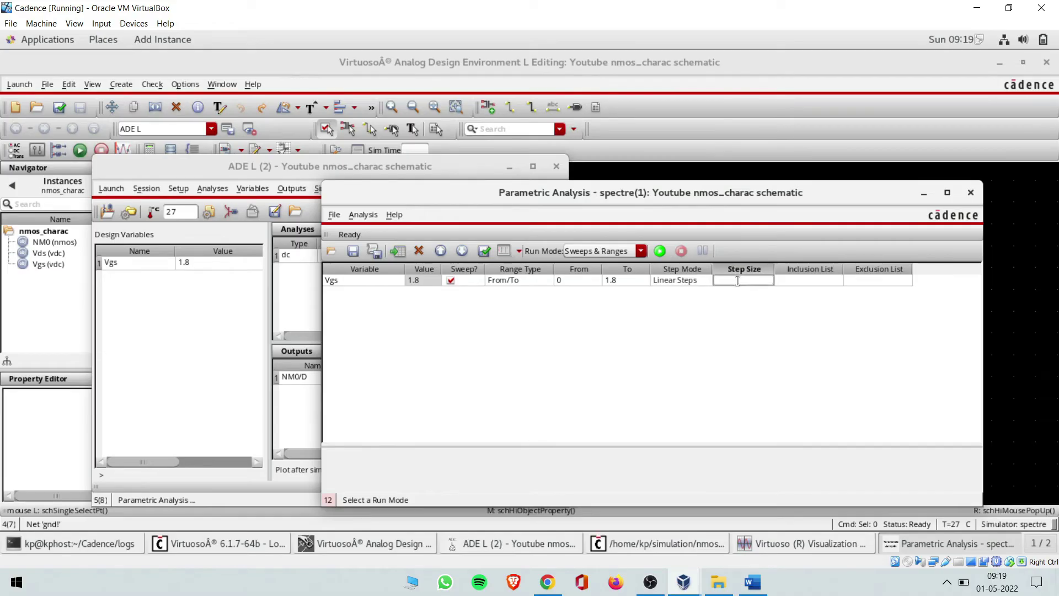
{"action": "type", "text": ".3"}
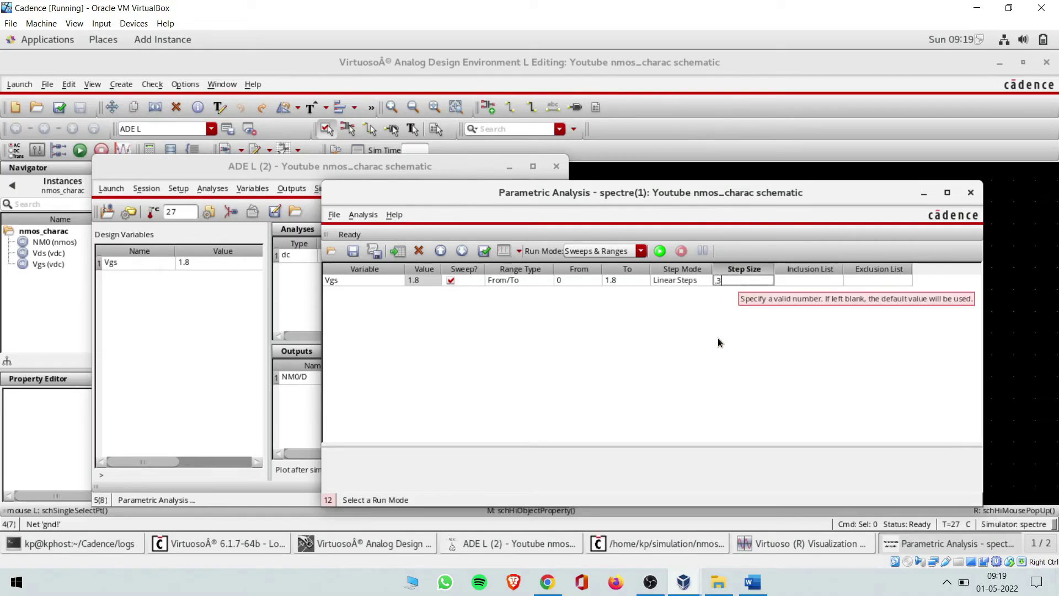
{"action": "key", "text": "Return"}
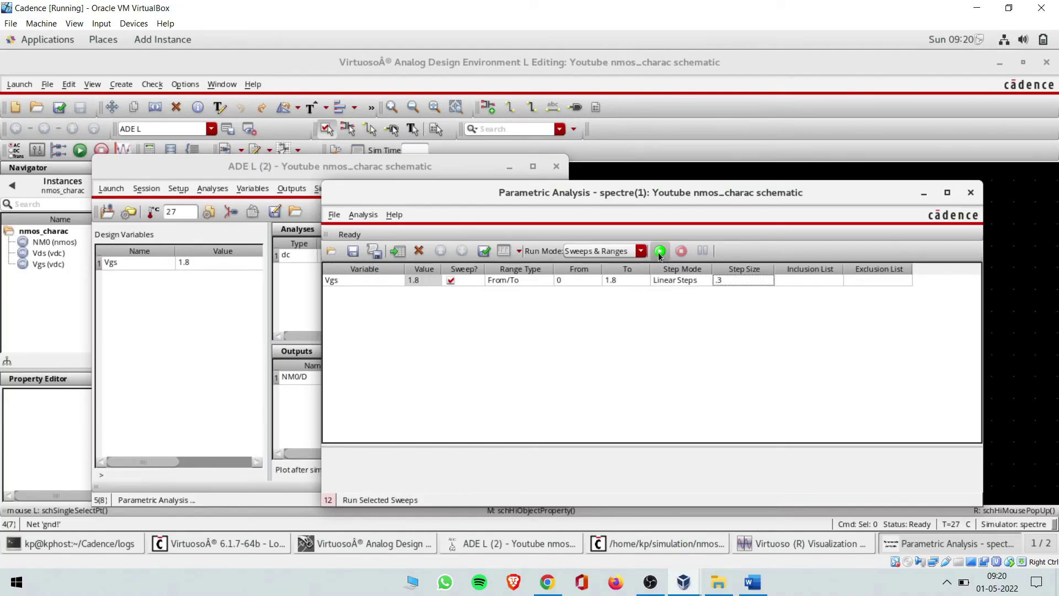
Step: Run the Vgs parametric sweep to plot the family of drain current curves
{"action": "left_click_drag", "start_coordinate": [551, 192], "coordinate": [626, 196]}
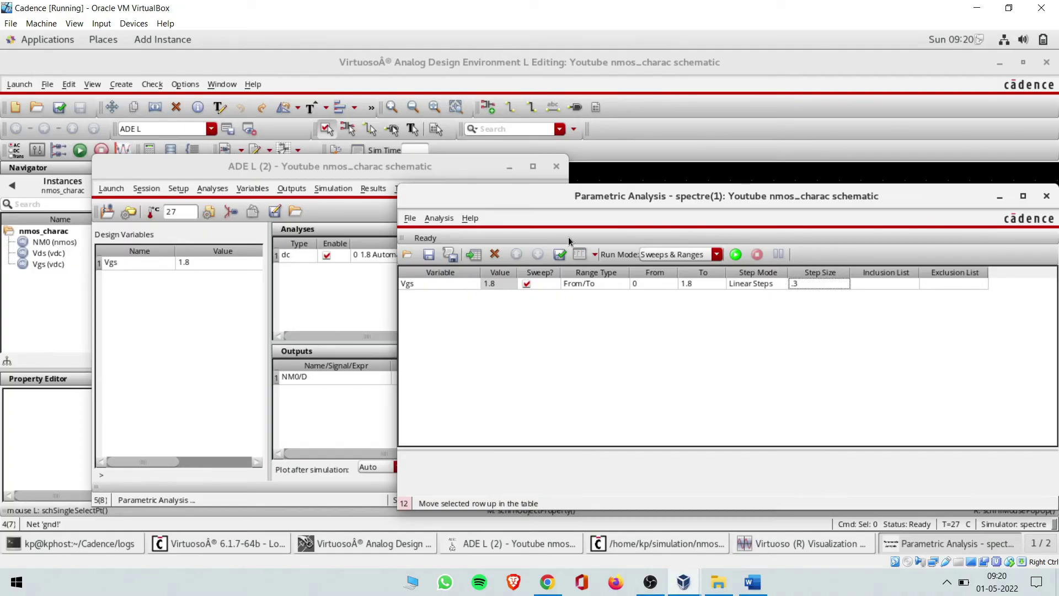
{"action": "left_click_drag", "start_coordinate": [676, 200], "coordinate": [571, 203]}
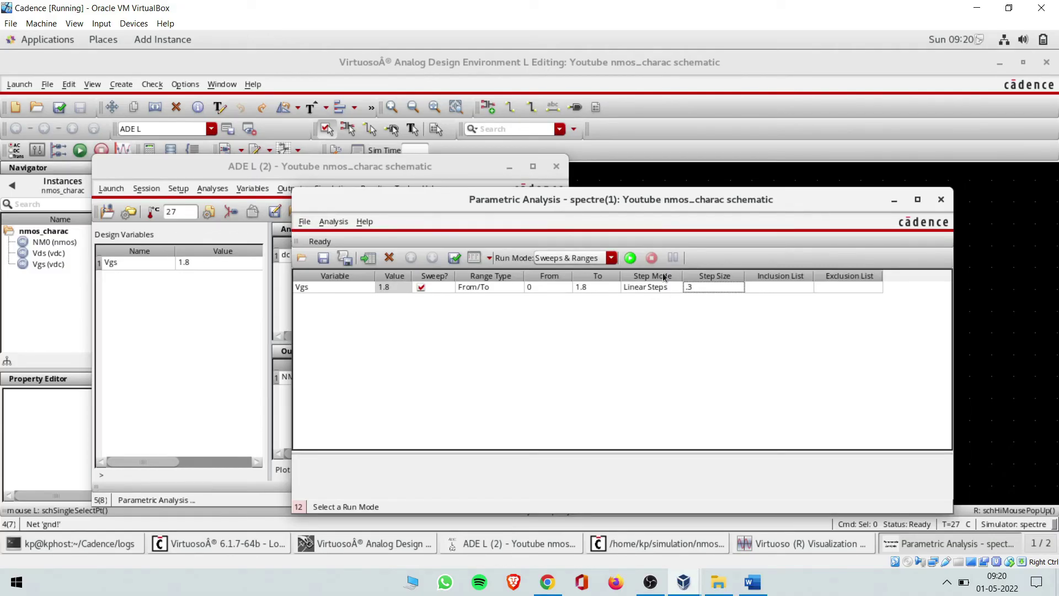
{"action": "left_click", "coordinate": [629, 258]}
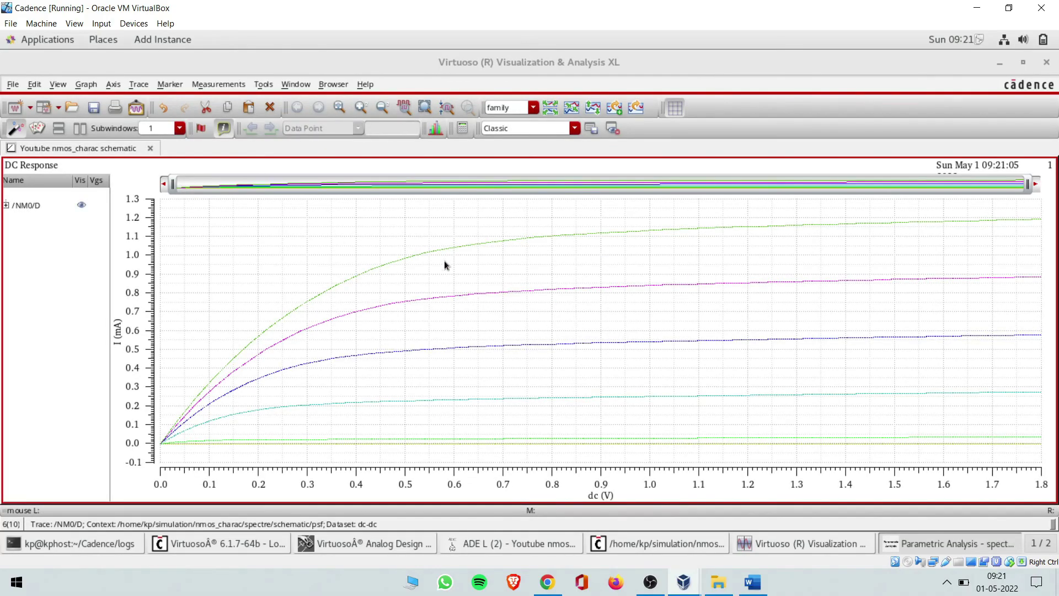
Step: Change the line style of the NM0/D traces for Vgs 0, 0.6, 0.9, 1.2, 1.5 and 1.8 to Solid
{"action": "mouse_move", "coordinate": [450, 252]}
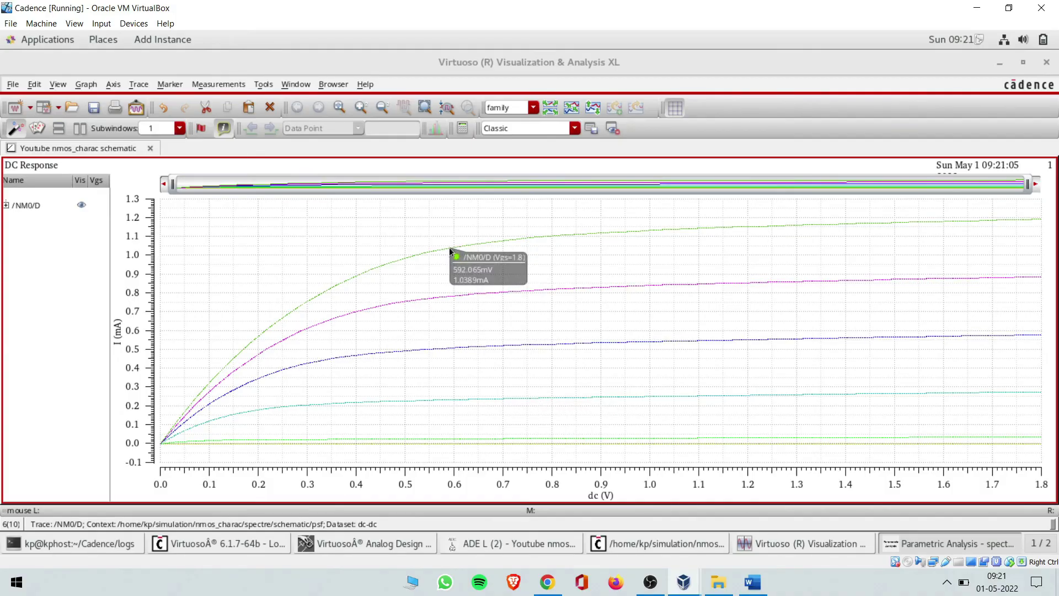
{"action": "left_click", "coordinate": [450, 251]}
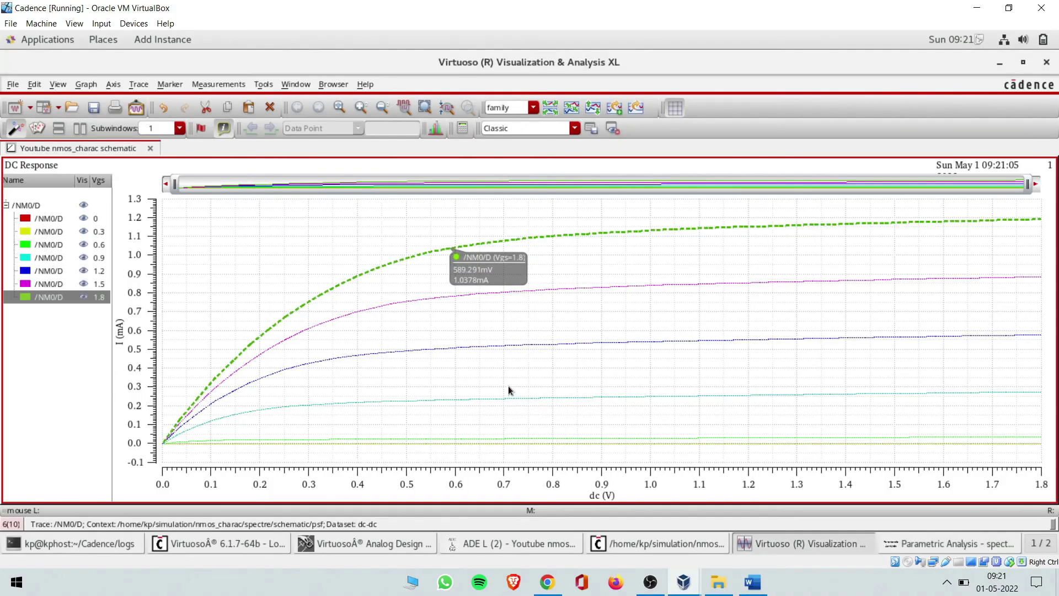
{"action": "left_click", "coordinate": [508, 444], "text": "ctrl"}
{"action": "left_click", "coordinate": [507, 438], "text": "ctrl"}
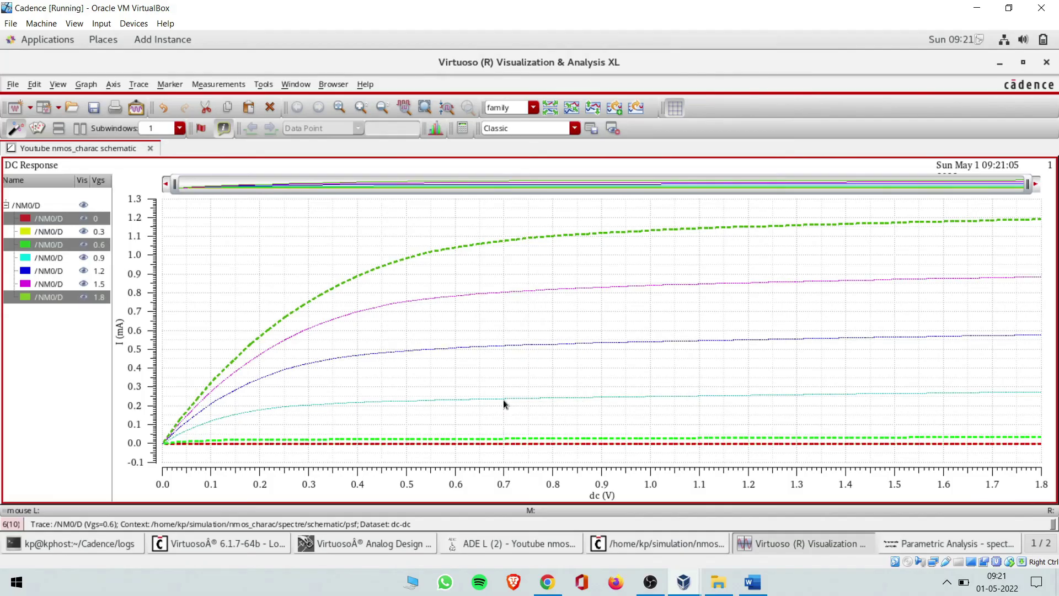
{"action": "left_click", "coordinate": [504, 399], "text": "ctrl"}
{"action": "left_click", "coordinate": [505, 346], "text": "ctrl"}
{"action": "left_click", "coordinate": [504, 293], "text": "ctrl"}
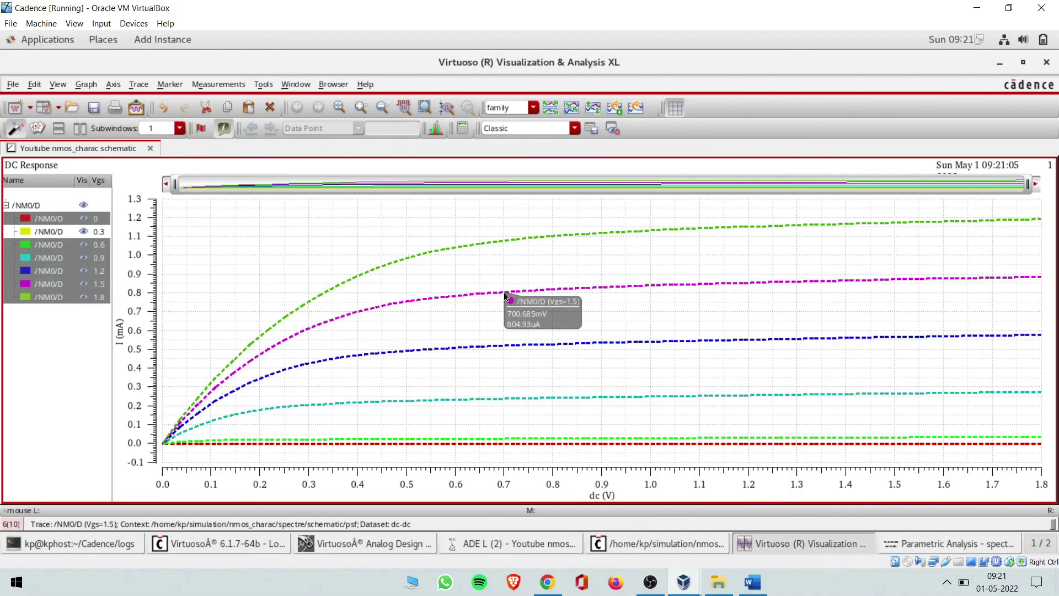
{"action": "right_click", "coordinate": [505, 294]}
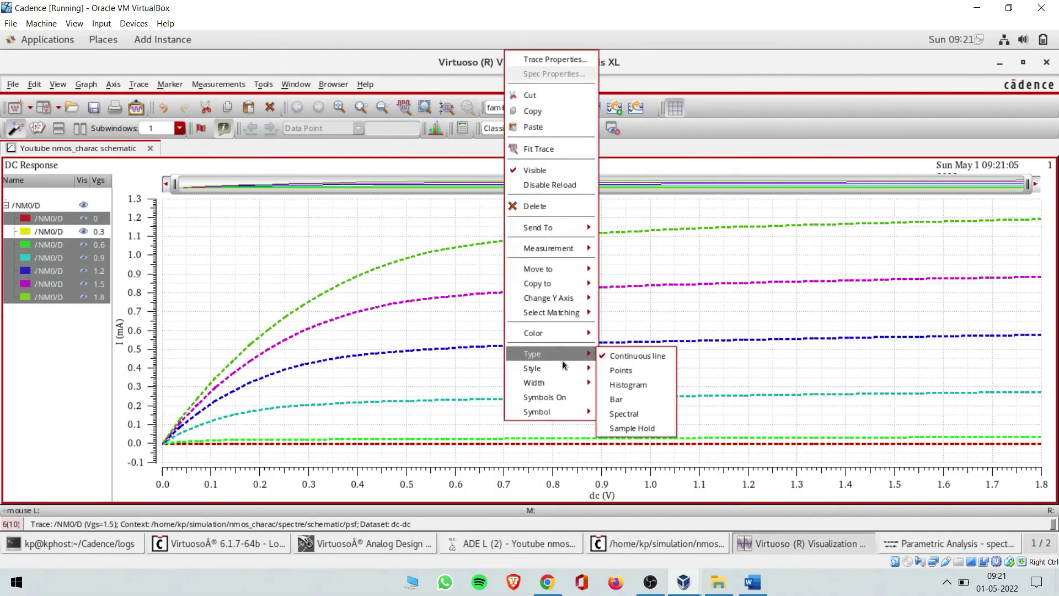
{"action": "mouse_move", "coordinate": [564, 359]}
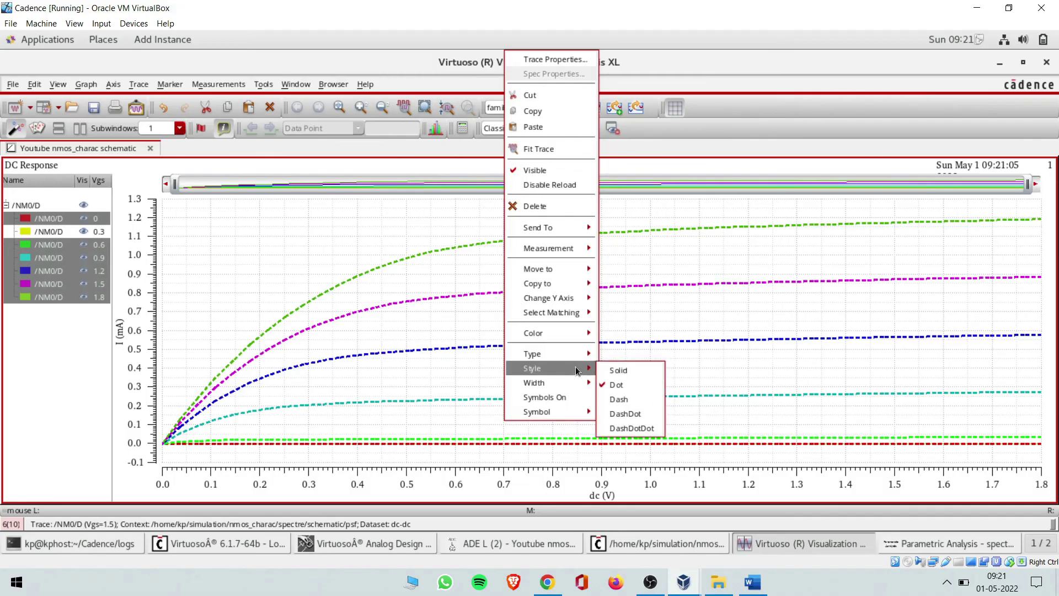
{"action": "left_click", "coordinate": [605, 371]}
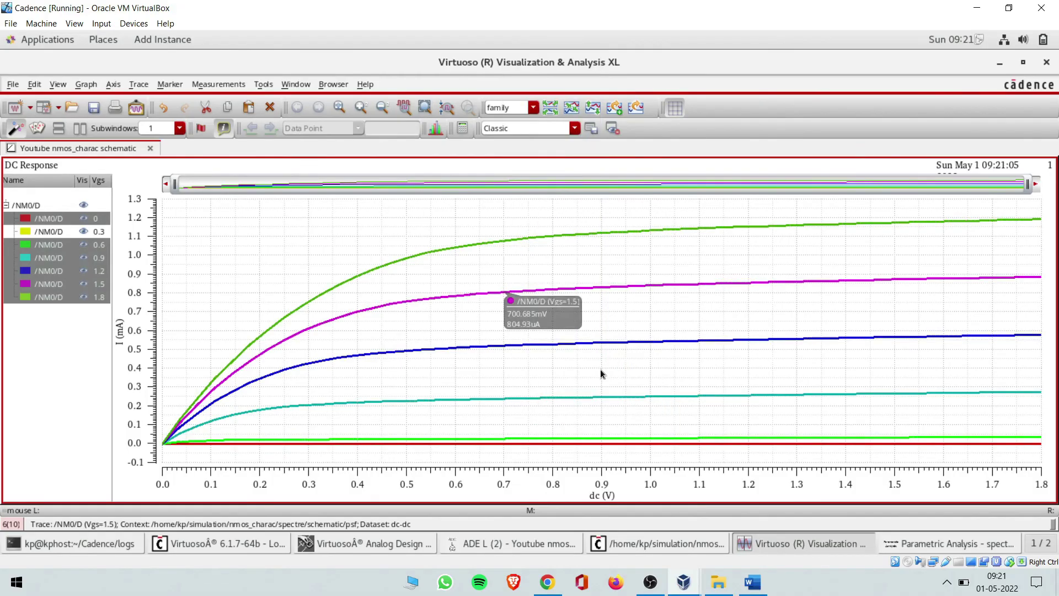
{"action": "left_click", "coordinate": [548, 272]}
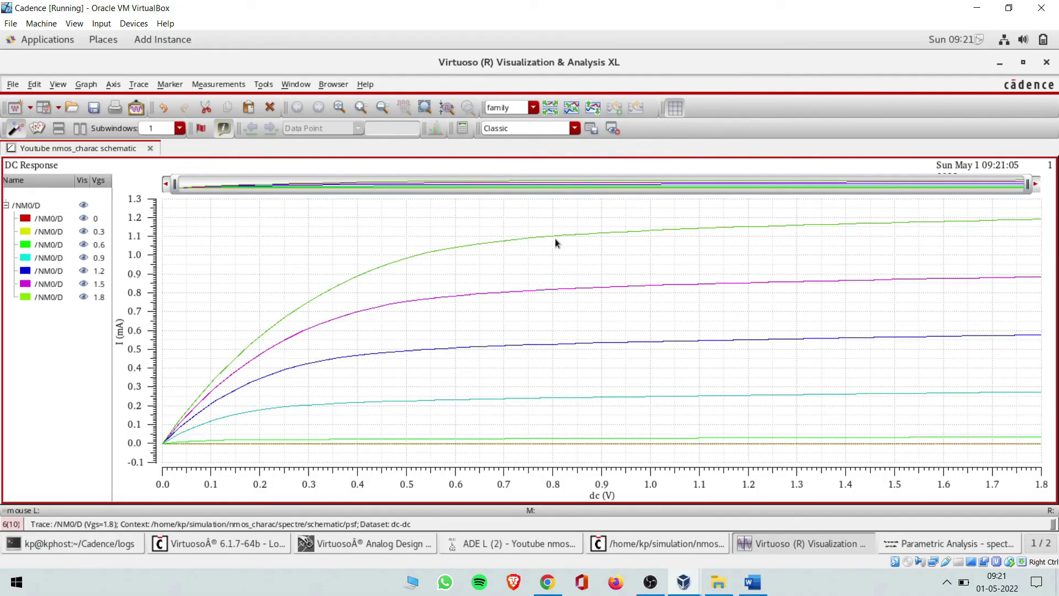
Step: Compare the plotted drain current curves with the reference Id-Vds characteristics in the Word document and with the nmos_charac schematic
{"action": "mouse_move", "coordinate": [557, 237]}
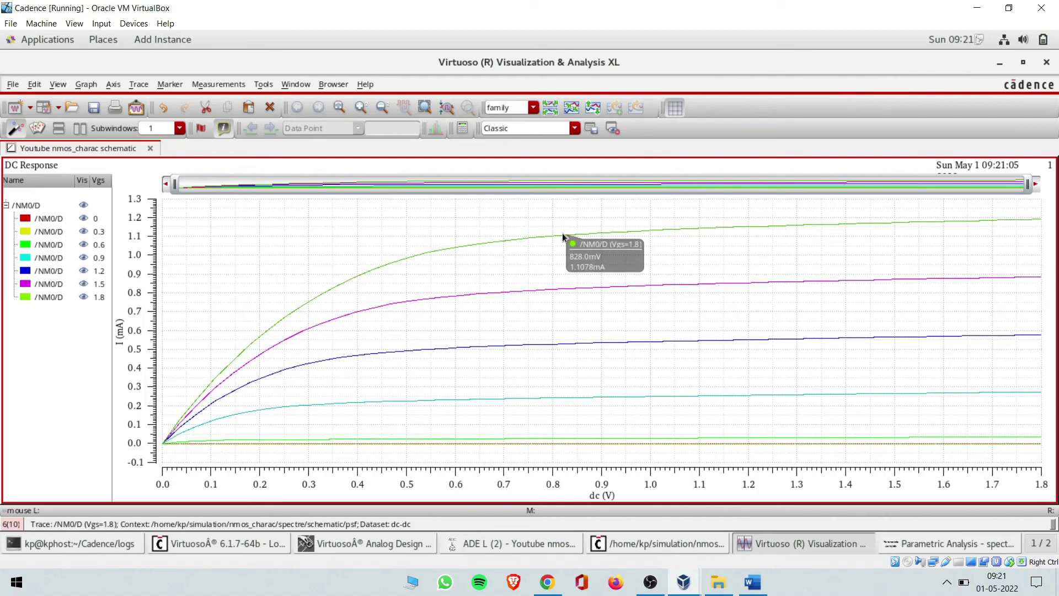
{"action": "mouse_move", "coordinate": [583, 286]}
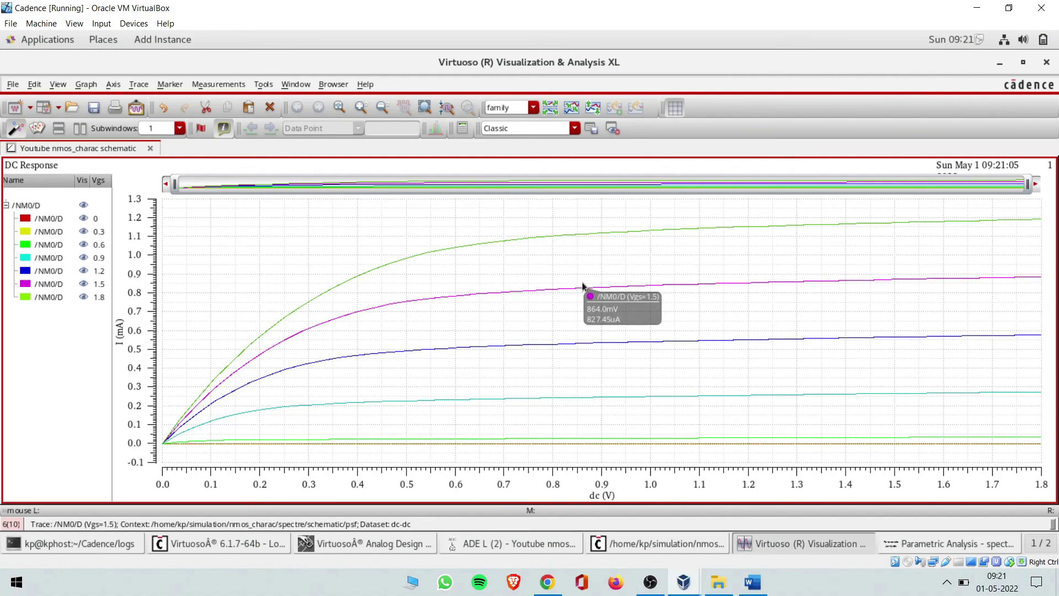
{"action": "mouse_move", "coordinate": [594, 343]}
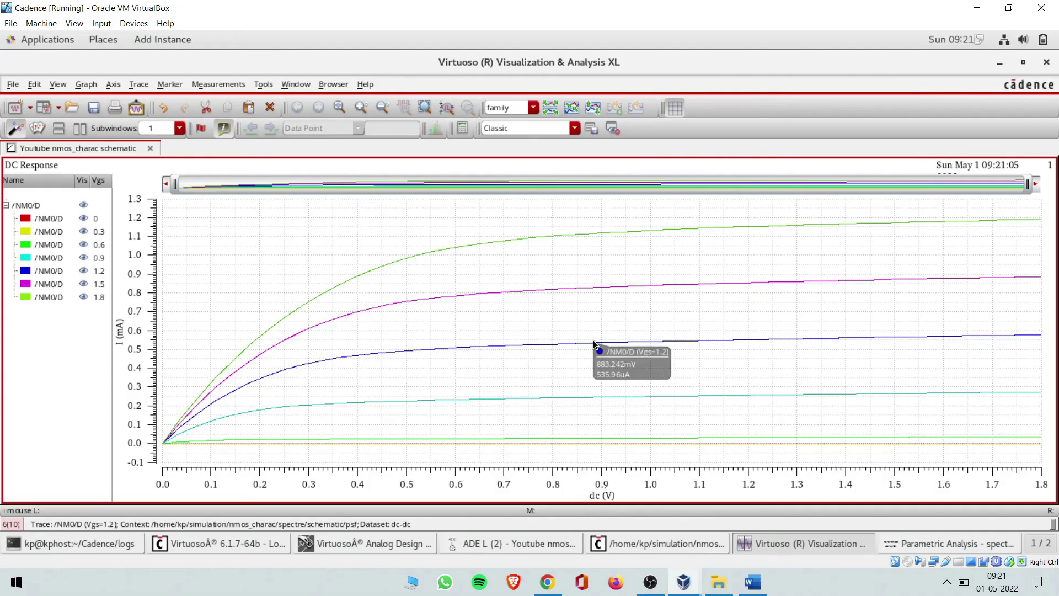
{"action": "mouse_move", "coordinate": [608, 397]}
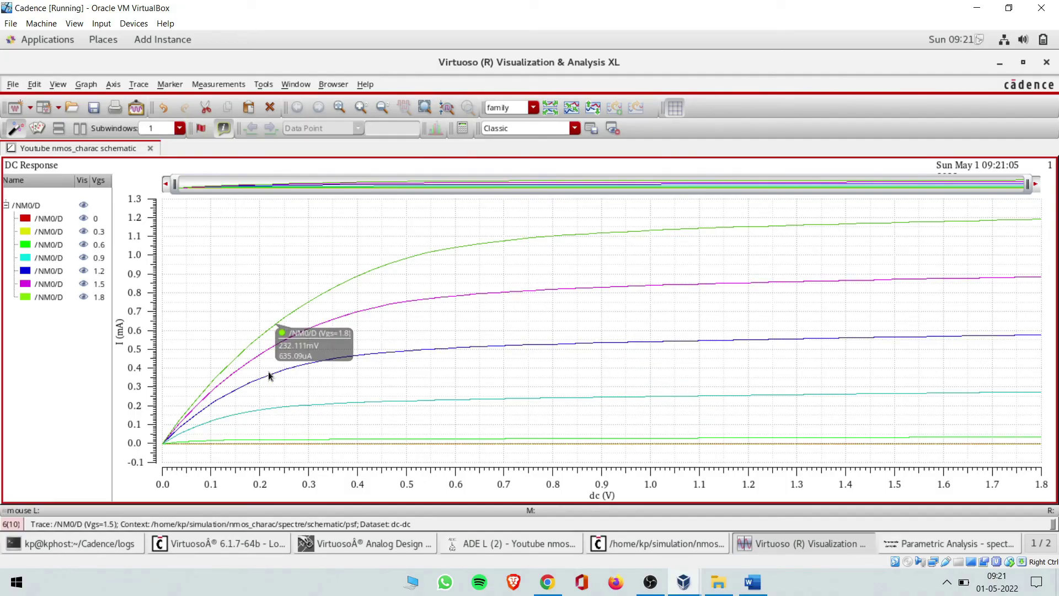
{"action": "left_click", "coordinate": [752, 582]}
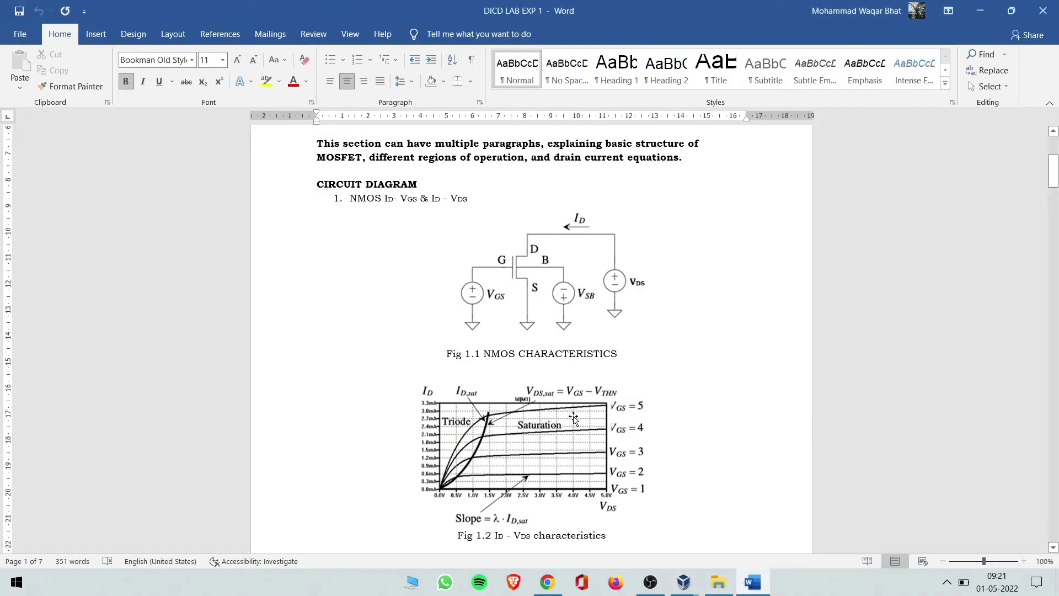
{"action": "scroll", "coordinate": [536, 350], "scroll_direction": "down", "scroll_amount": 3}
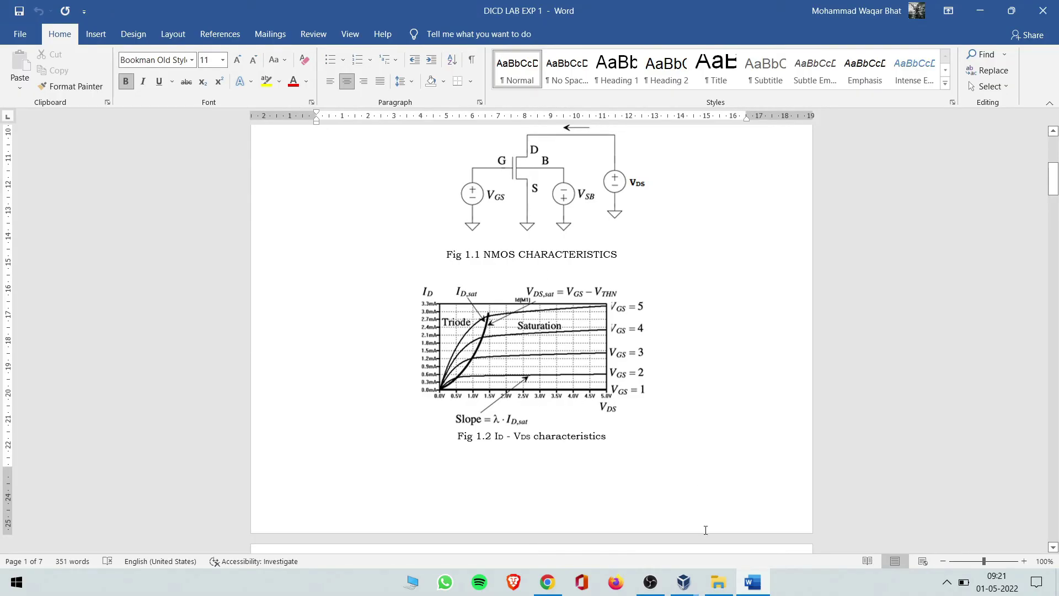
{"action": "key", "text": "alt+Tab"}
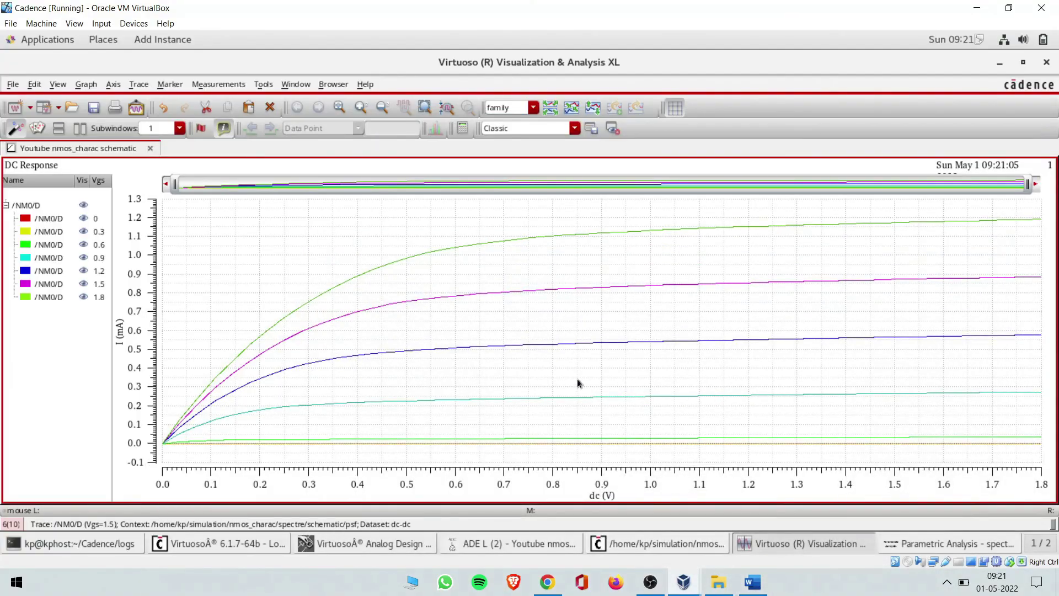
{"action": "left_click", "coordinate": [367, 543]}
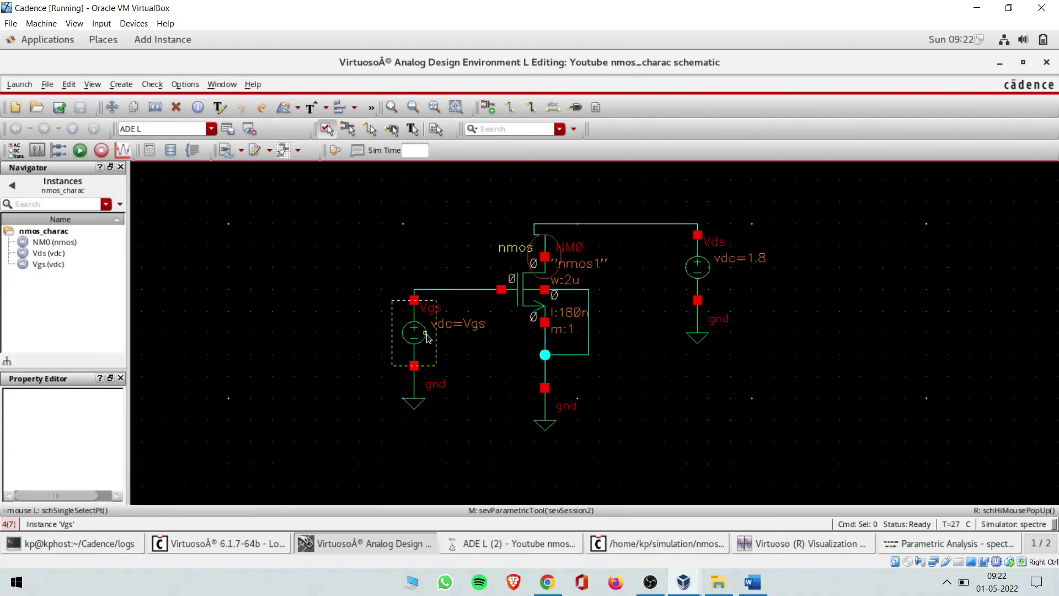
{"action": "left_click", "coordinate": [783, 544]}
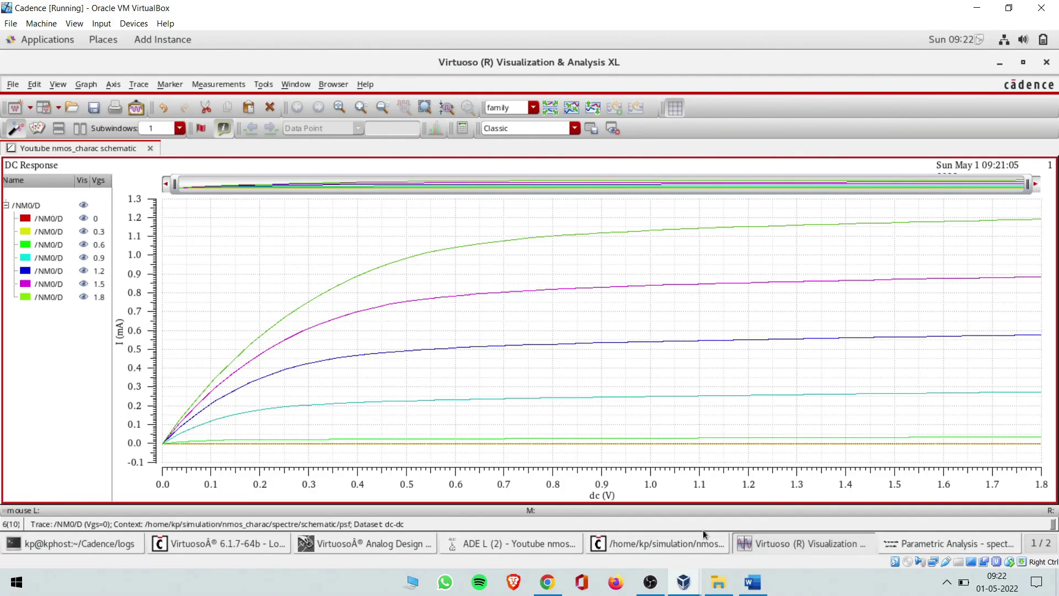
{"action": "left_click", "coordinate": [390, 544]}
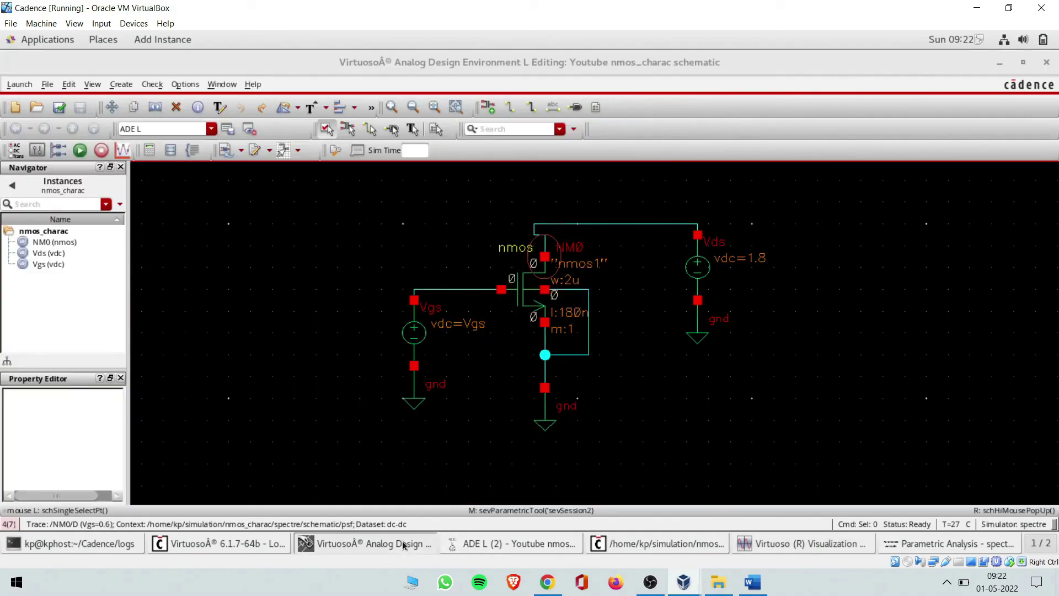
{"action": "left_click", "coordinate": [415, 333]}
{"action": "key", "text": "q"}
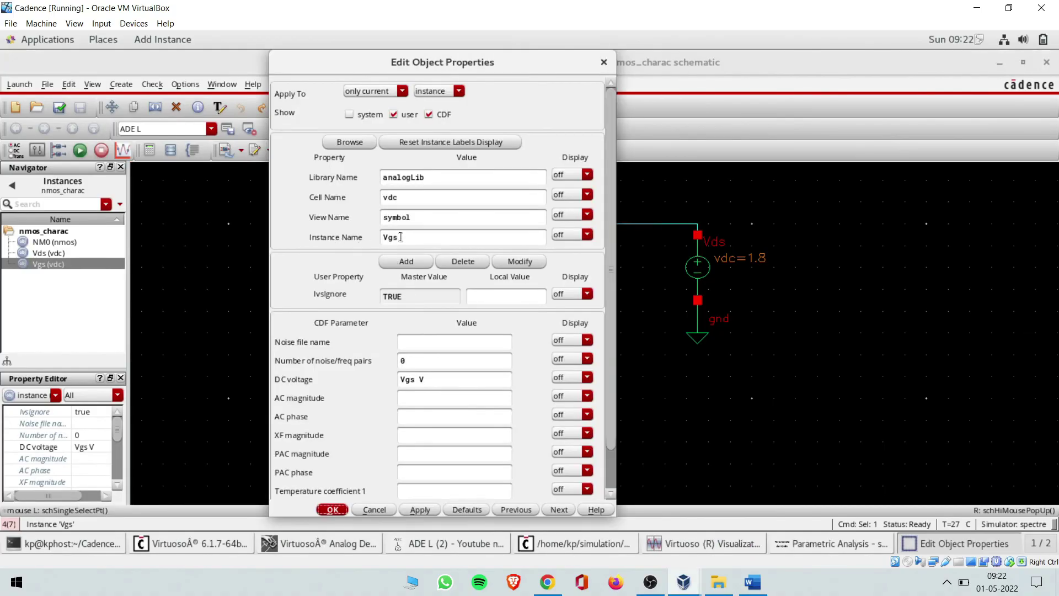
{"action": "left_click_drag", "start_coordinate": [400, 237], "coordinate": [373, 237]}
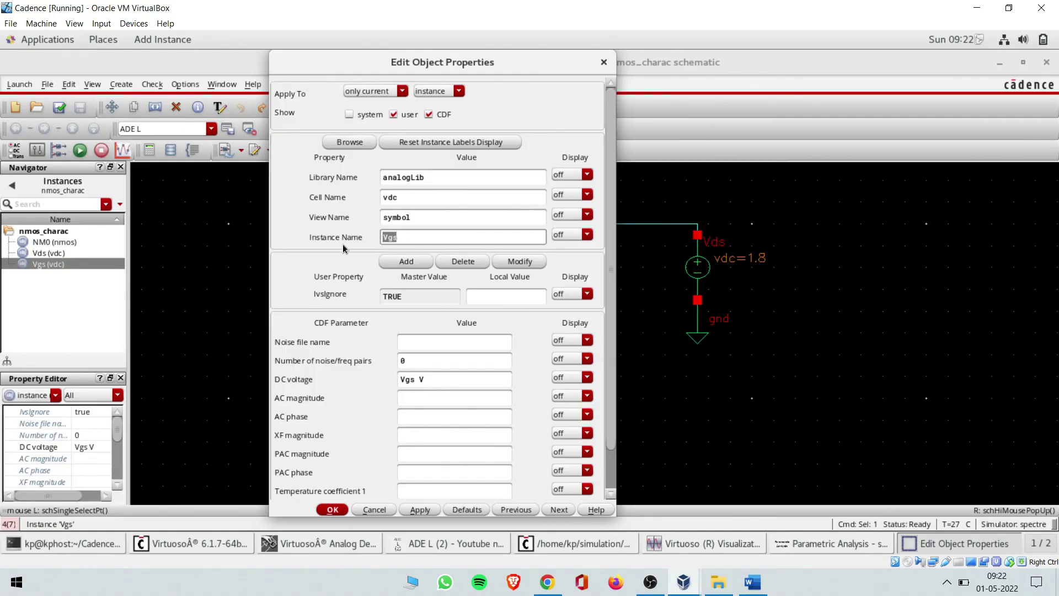
{"action": "left_click", "coordinate": [395, 237]}
{"action": "key", "text": "BackSpace"}
{"action": "key", "text": "BackSpace"}
{"action": "key", "text": "BackSpace"}
{"action": "type", "text": "vkudhvdsiuhsiu"}
{"action": "key", "text": "BackSpace"}
{"action": "key", "text": "BackSpace"}
{"action": "key", "text": "BackSpace"}
{"action": "key", "text": "BackSpace"}
{"action": "key", "text": "BackSpace"}
{"action": "key", "text": "BackSpace"}
{"action": "key", "text": "BackSpace"}
{"action": "key", "text": "BackSpace"}
{"action": "key", "text": "BackSpace"}
{"action": "key", "text": "BackSpace"}
{"action": "key", "text": "BackSpace"}
{"action": "key", "text": "BackSpace"}
{"action": "left_click", "coordinate": [603, 62]}
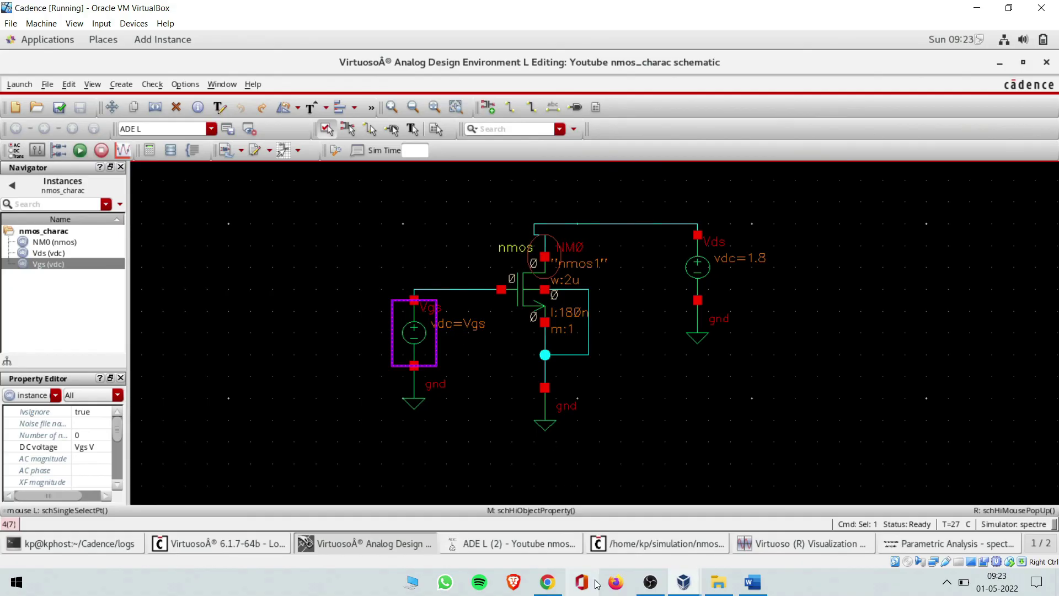
Step: Review the DC analysis settings for the Vds sweep in ADE L and close them unchanged
{"action": "left_click", "coordinate": [511, 543]}
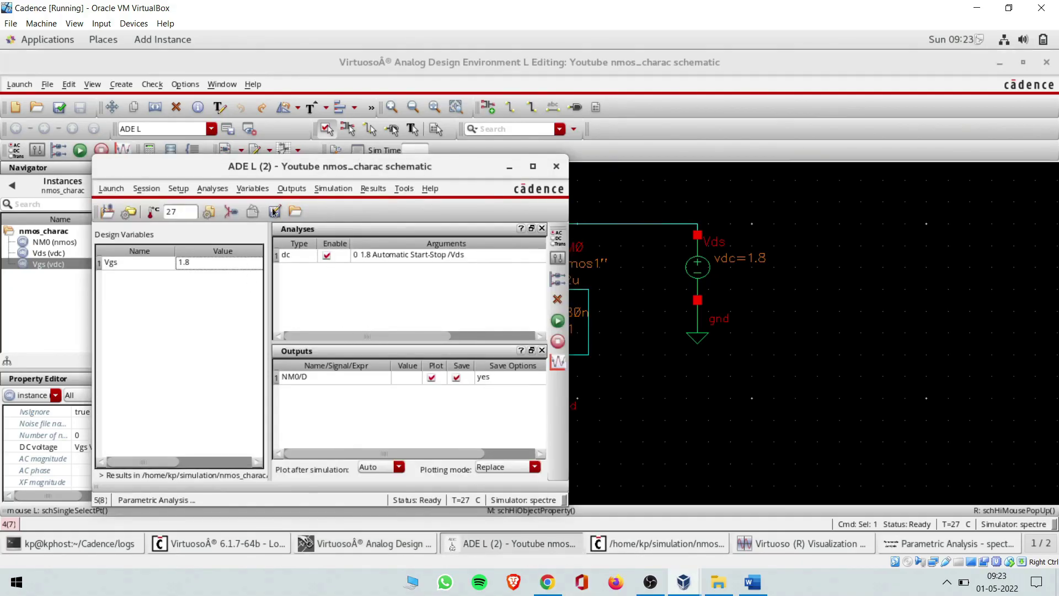
{"action": "left_click", "coordinate": [212, 189]}
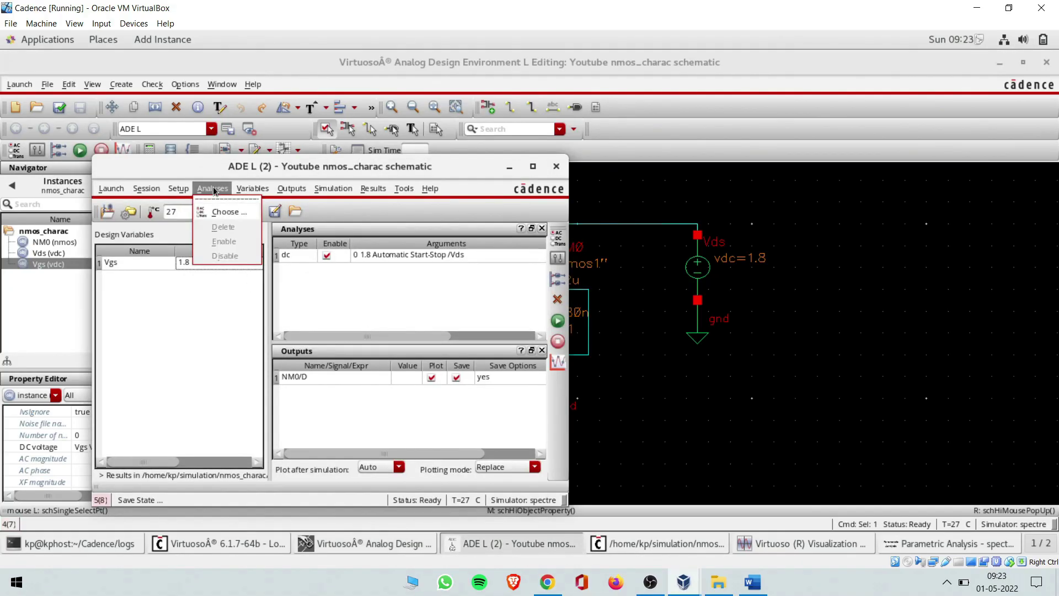
{"action": "left_click", "coordinate": [225, 213]}
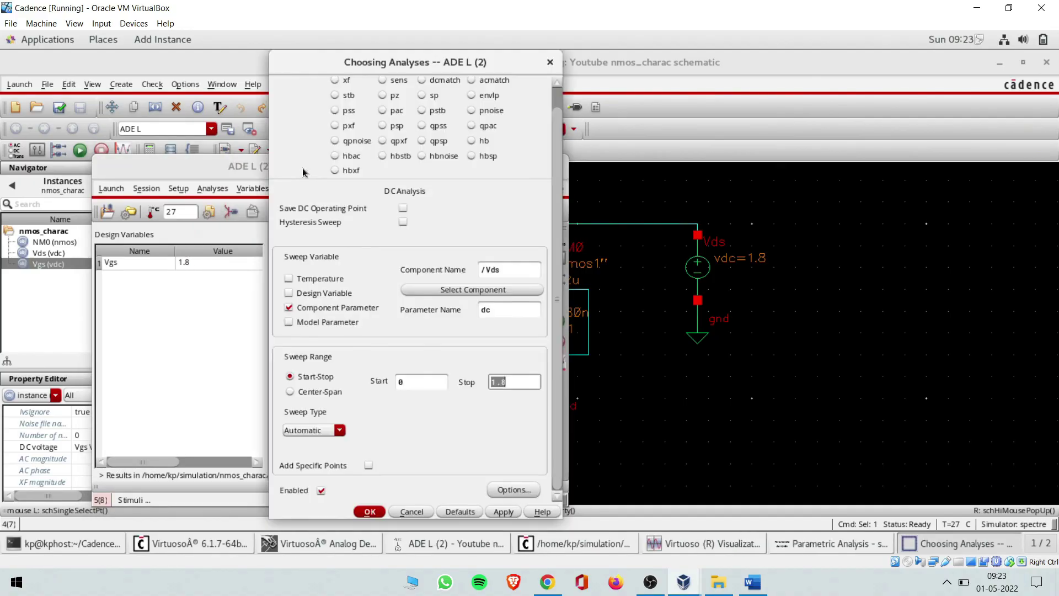
{"action": "scroll", "coordinate": [381, 104], "scroll_direction": "up", "scroll_amount": 1}
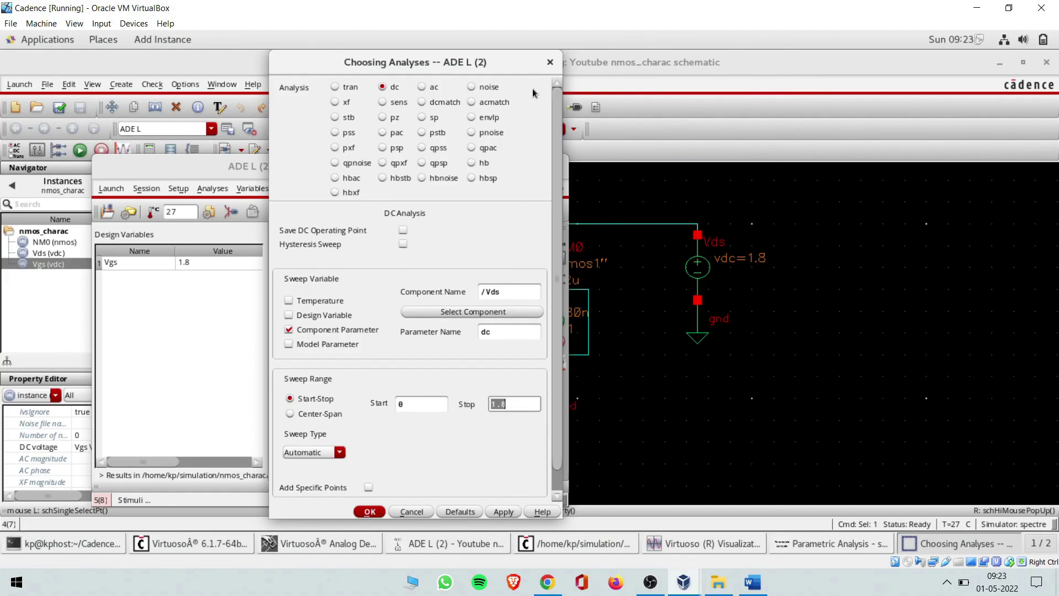
{"action": "left_click", "coordinate": [550, 63]}
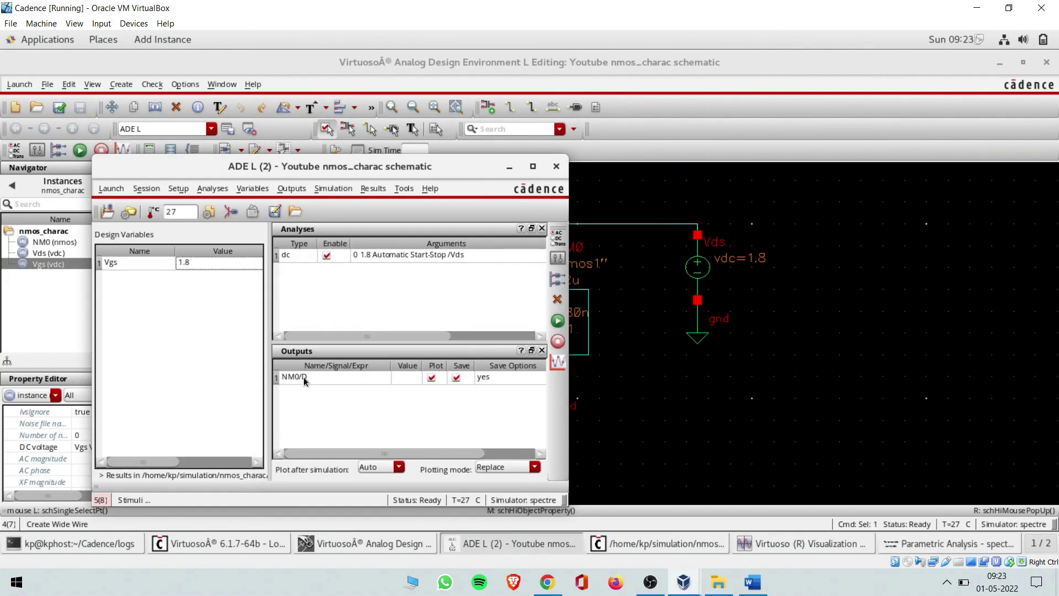
Step: Show how outputs for plotting are selected on the nmos_charac schematic, and return to the ADE L setup
{"action": "left_click", "coordinate": [292, 188]}
{"action": "mouse_move", "coordinate": [335, 300]}
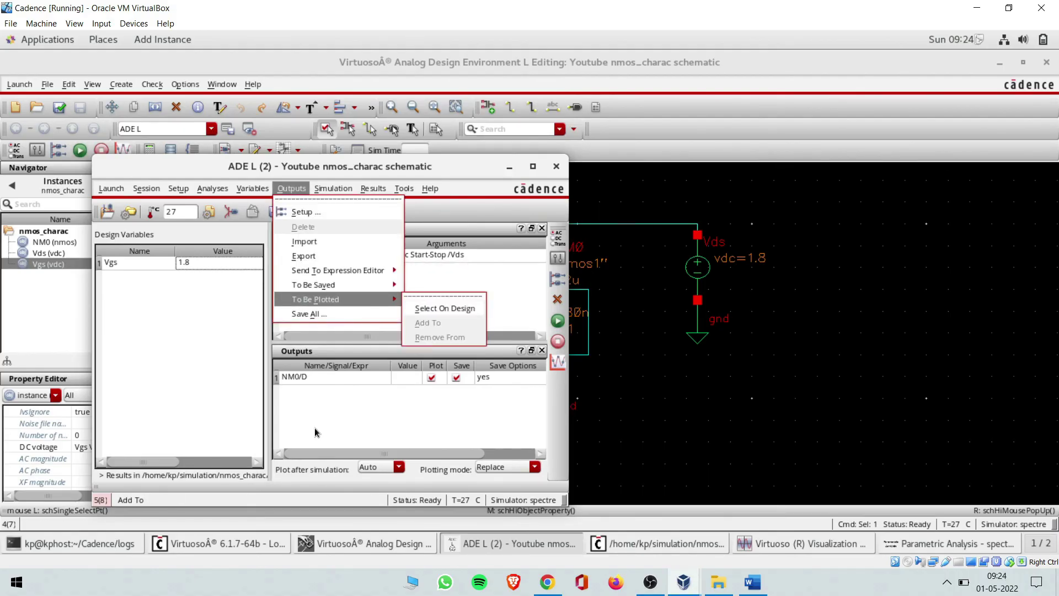
{"action": "left_click", "coordinate": [435, 308]}
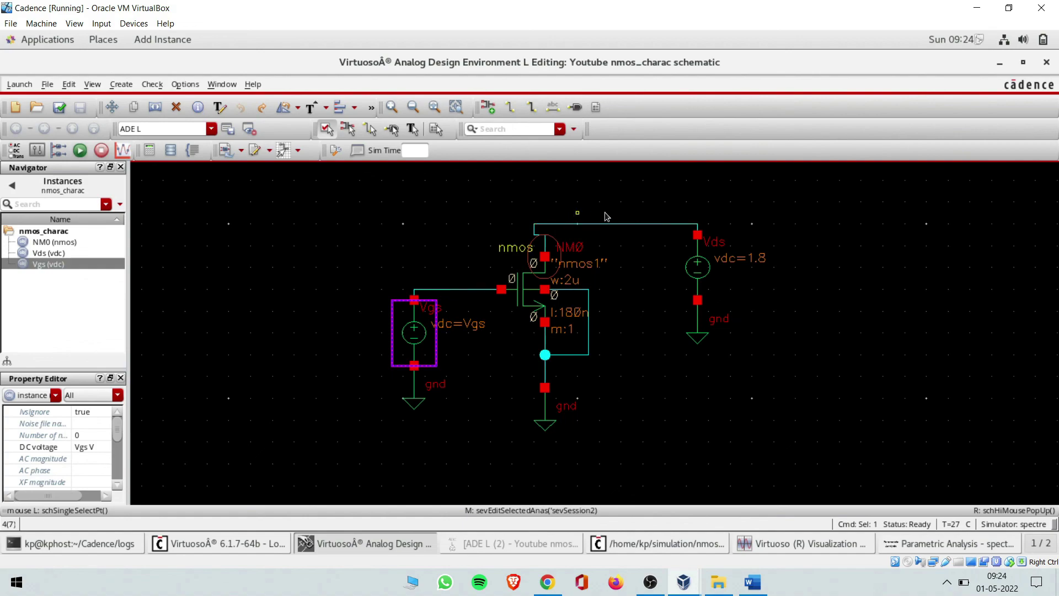
{"action": "left_click", "coordinate": [475, 547]}
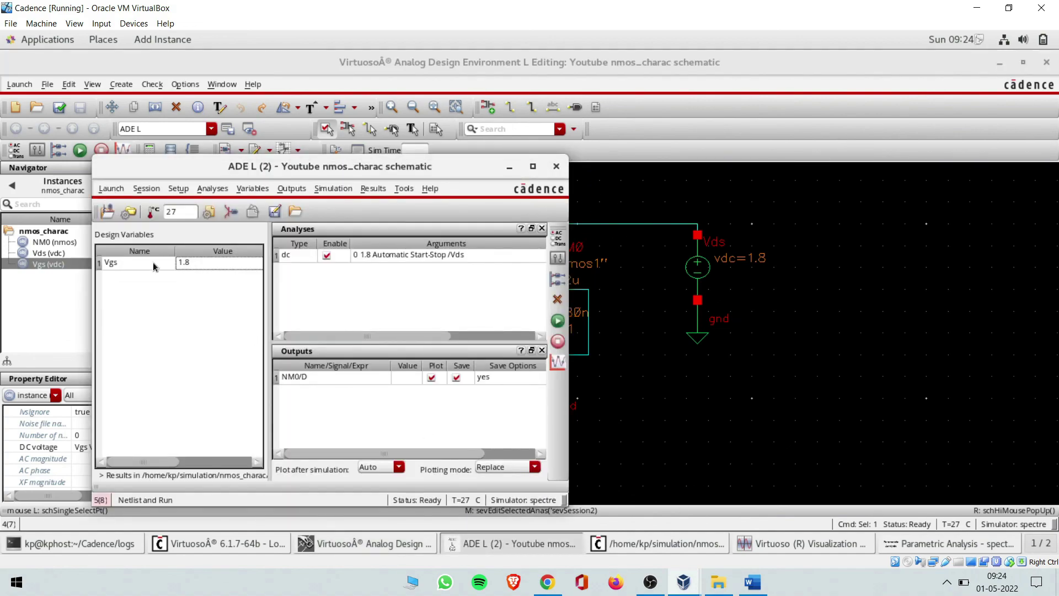
Step: Review the Vgs parametric sweep settings and the resulting family of NM0/D drain current curves
{"action": "left_click", "coordinate": [238, 190]}
{"action": "left_click", "coordinate": [287, 270]}
{"action": "left_click", "coordinate": [399, 189]}
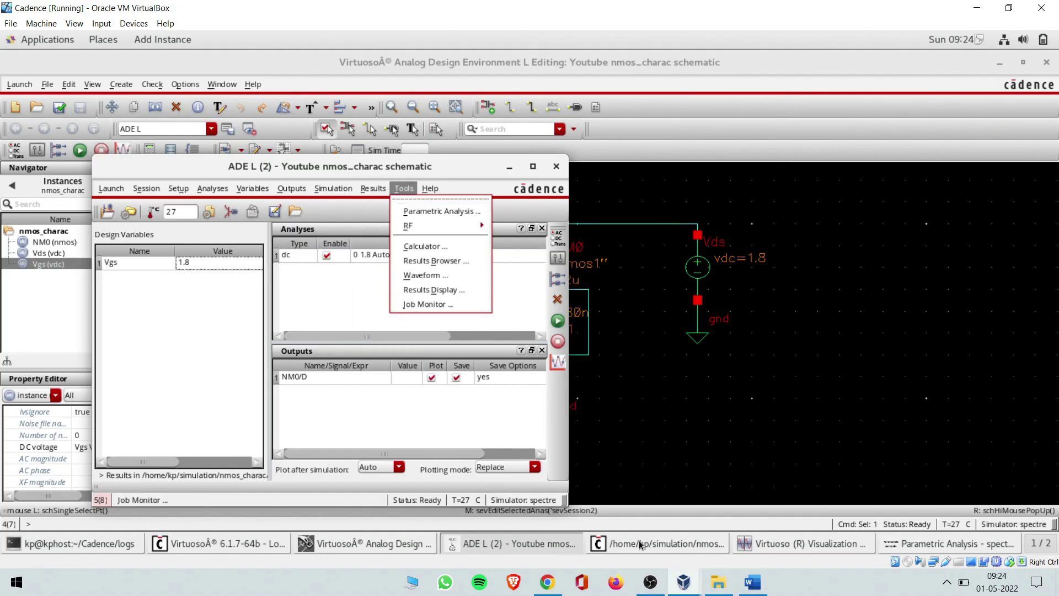
{"action": "left_click", "coordinate": [926, 549]}
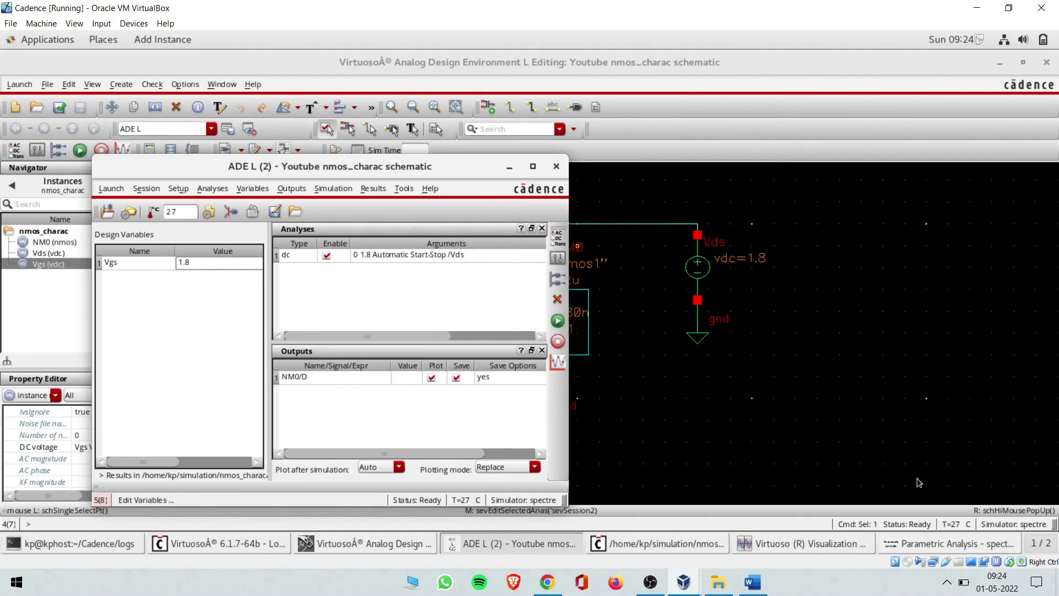
{"action": "left_click", "coordinate": [947, 543]}
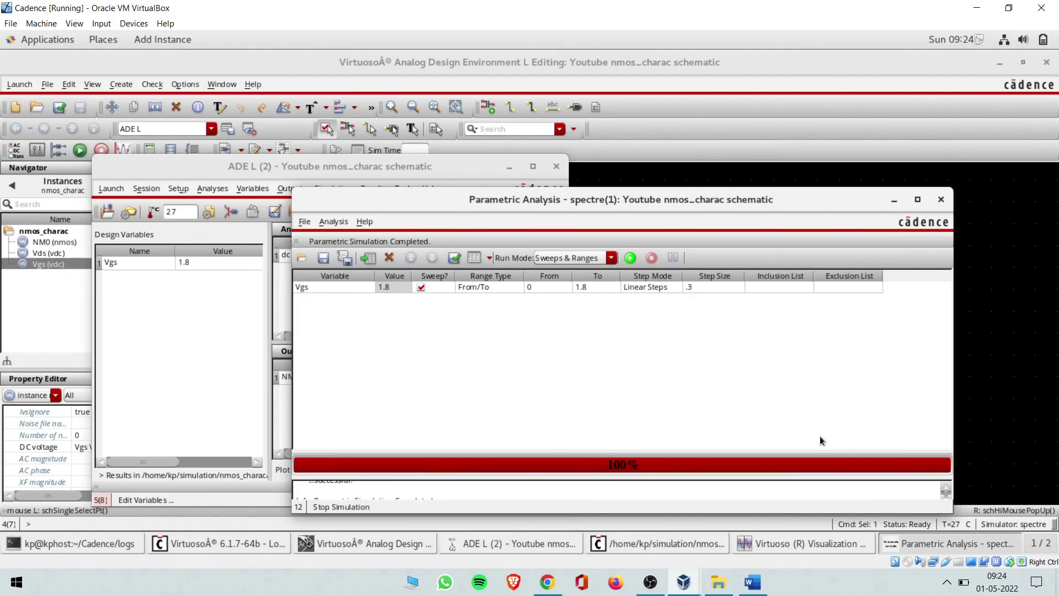
{"action": "left_click", "coordinate": [806, 544]}
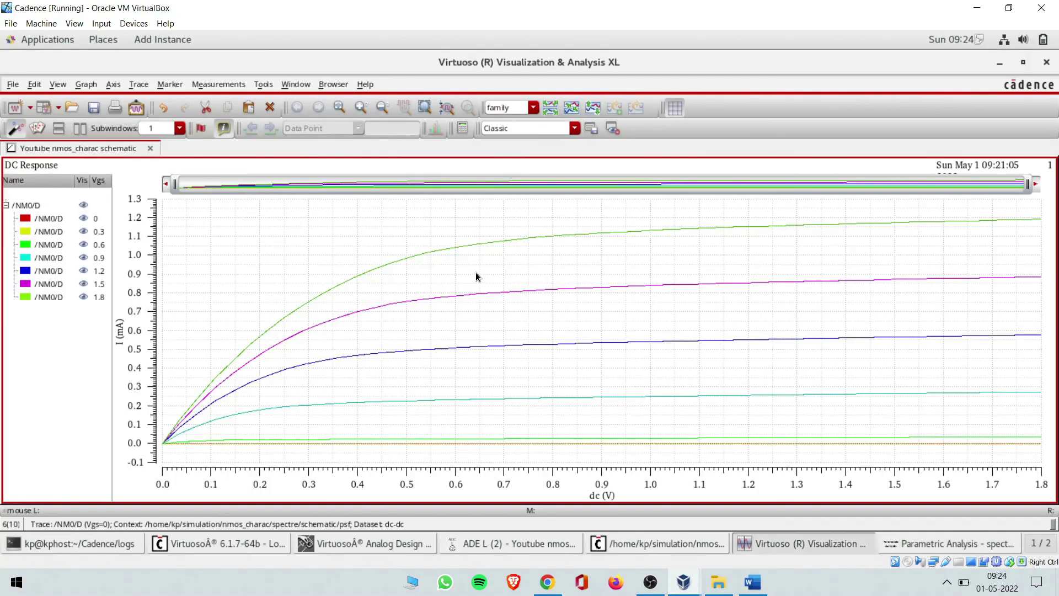